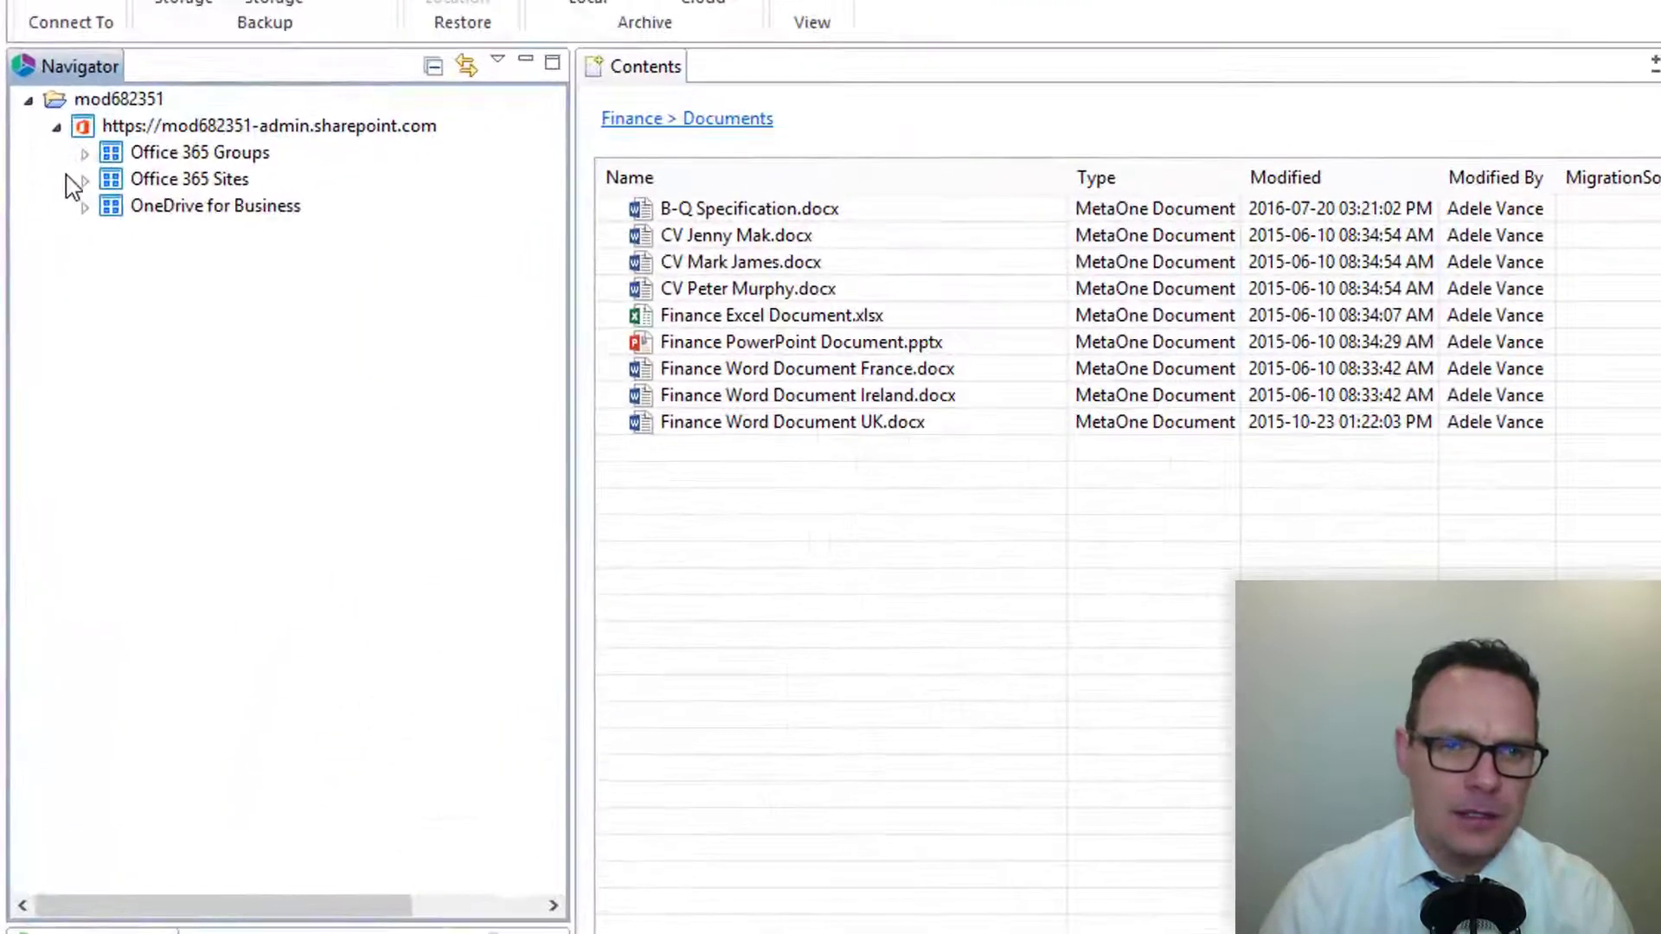
Create a backup of the Finance subsite found under MetaOne > Departments in the Office 365 Sites.
left_click(84, 181)
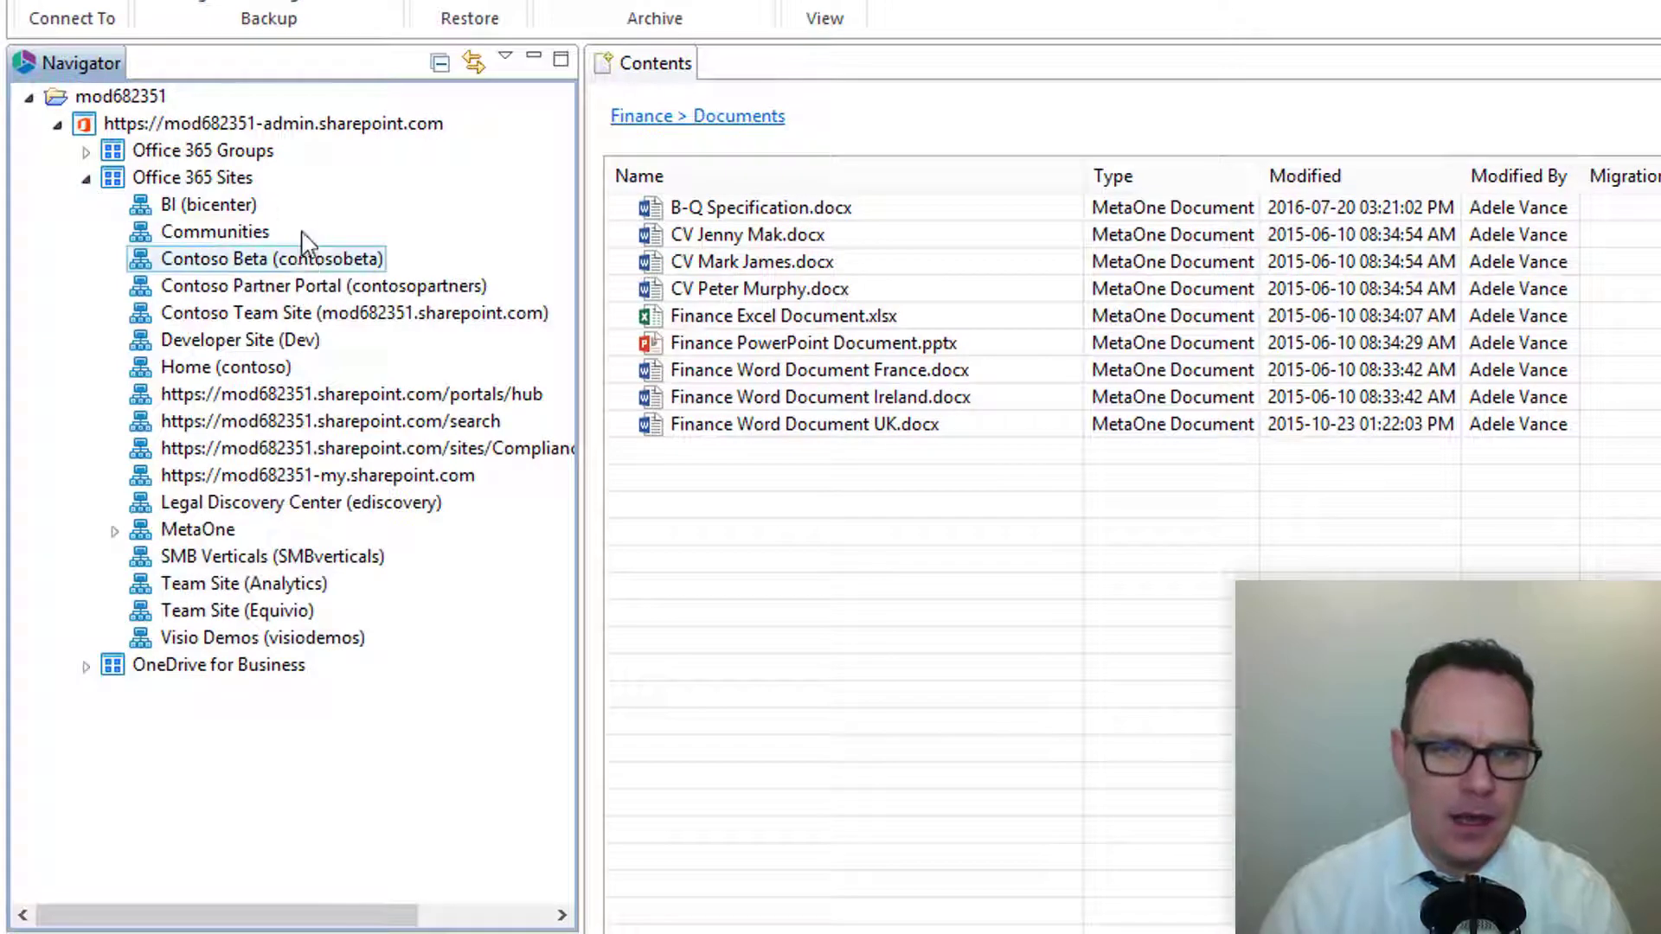
left_click(115, 532)
left_click(298, 611)
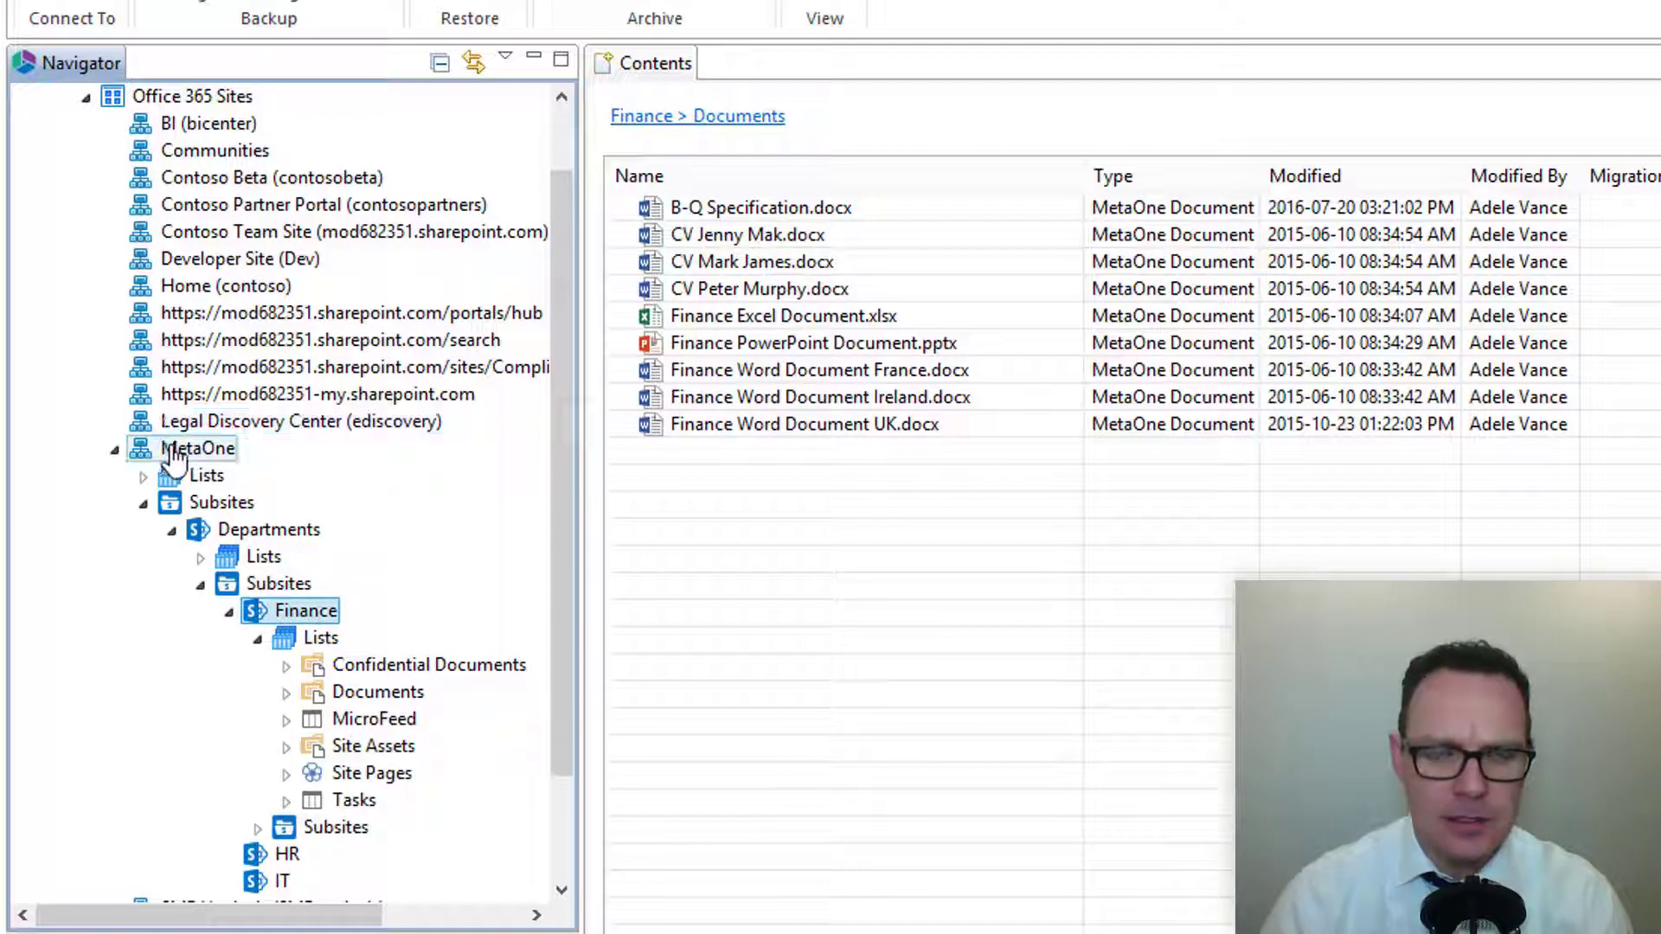
right_click(299, 614)
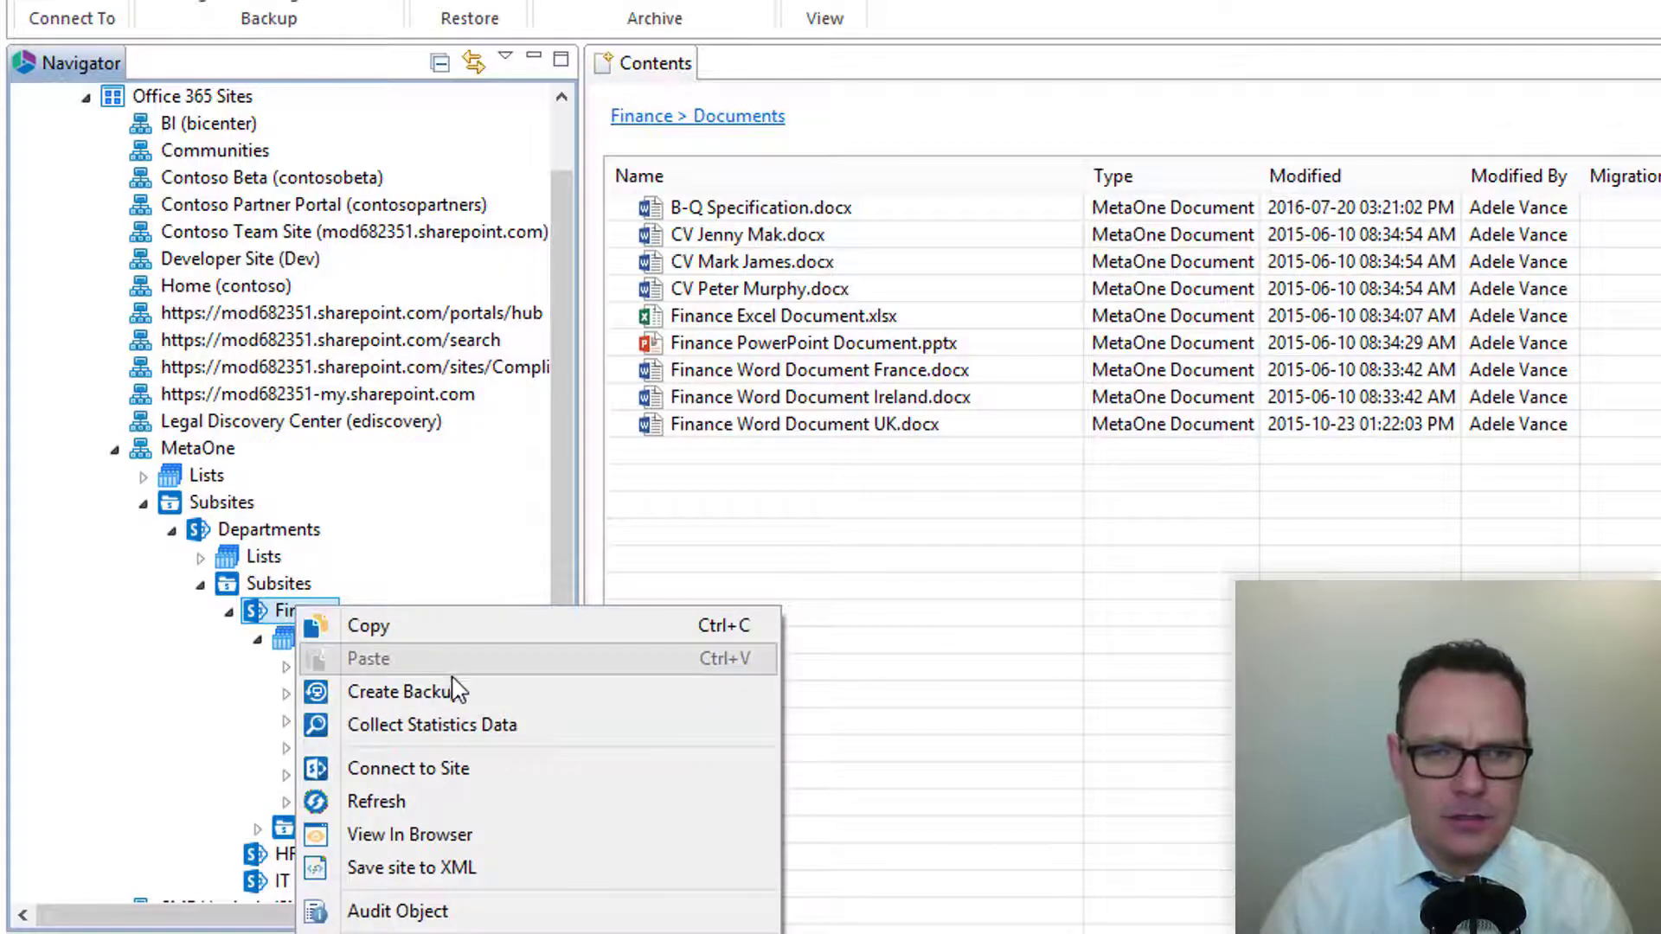
left_click(404, 692)
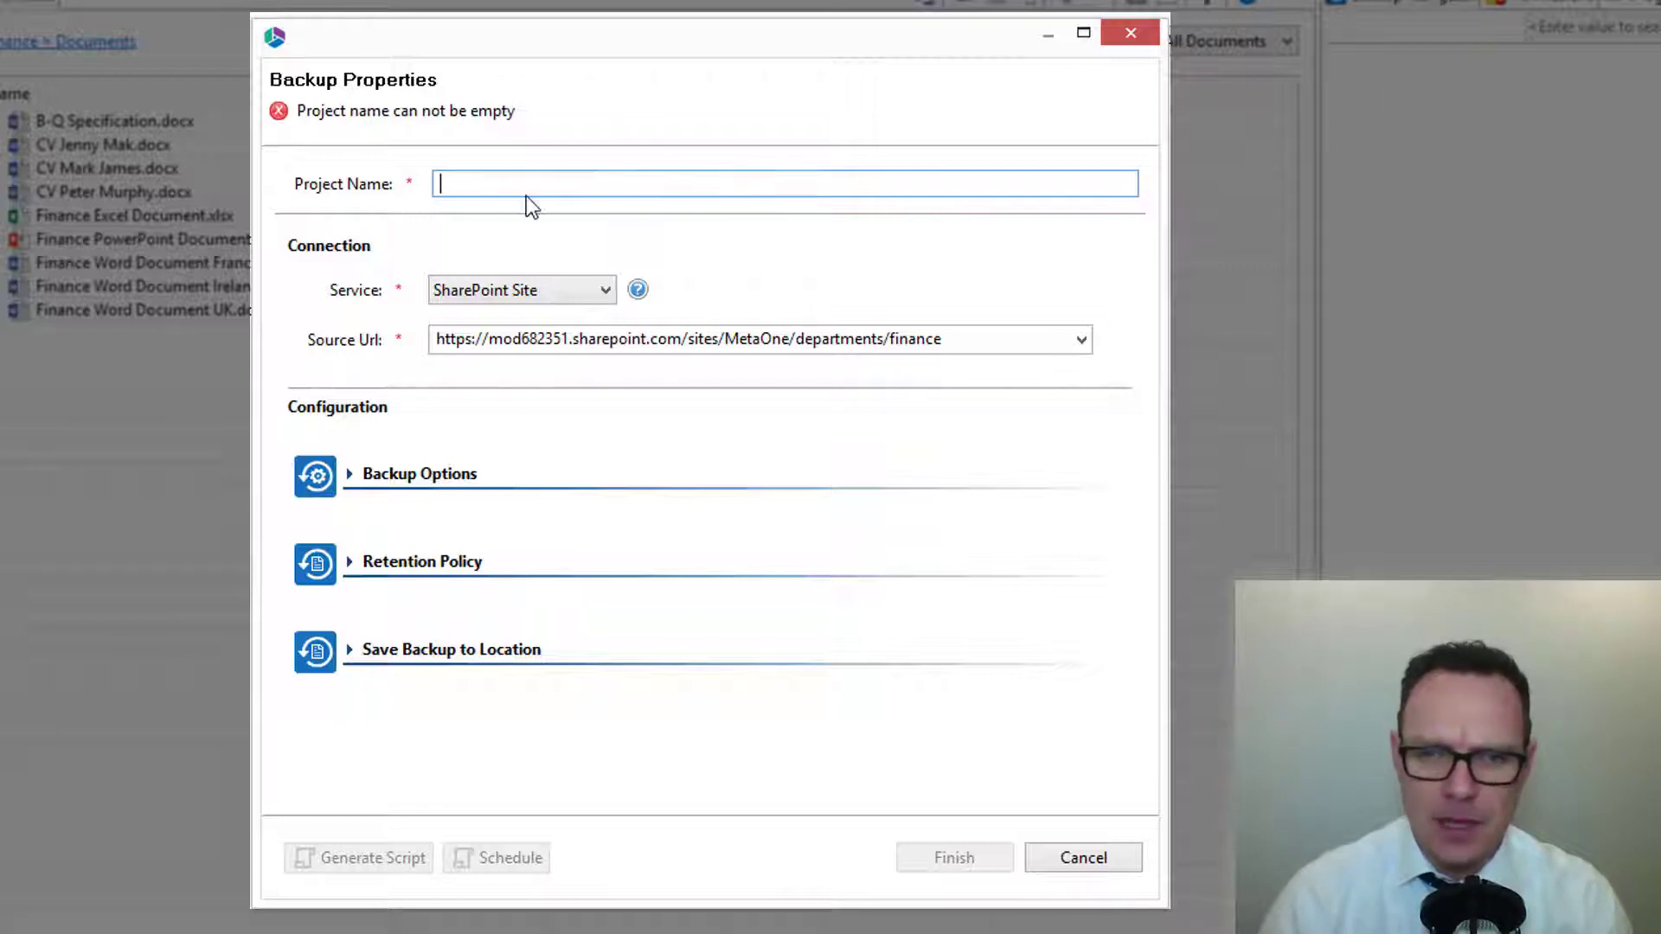
Name the backup project Finance Backup and review the available service types, keeping SharePoint Site.
type("F")
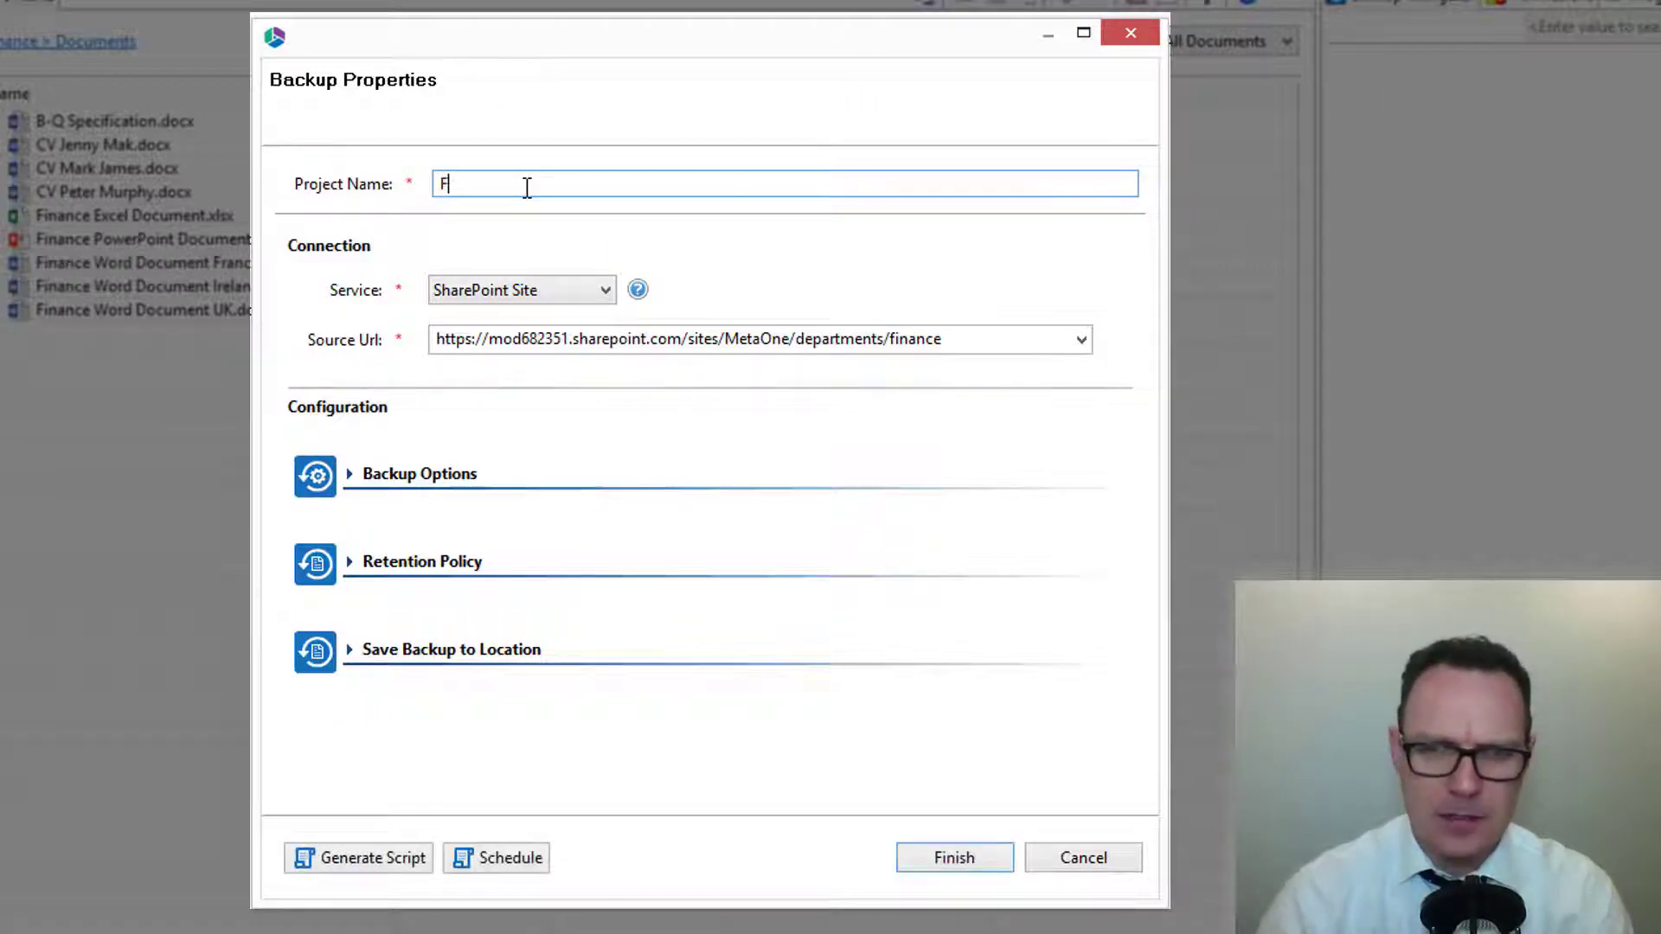
type("inance Backup")
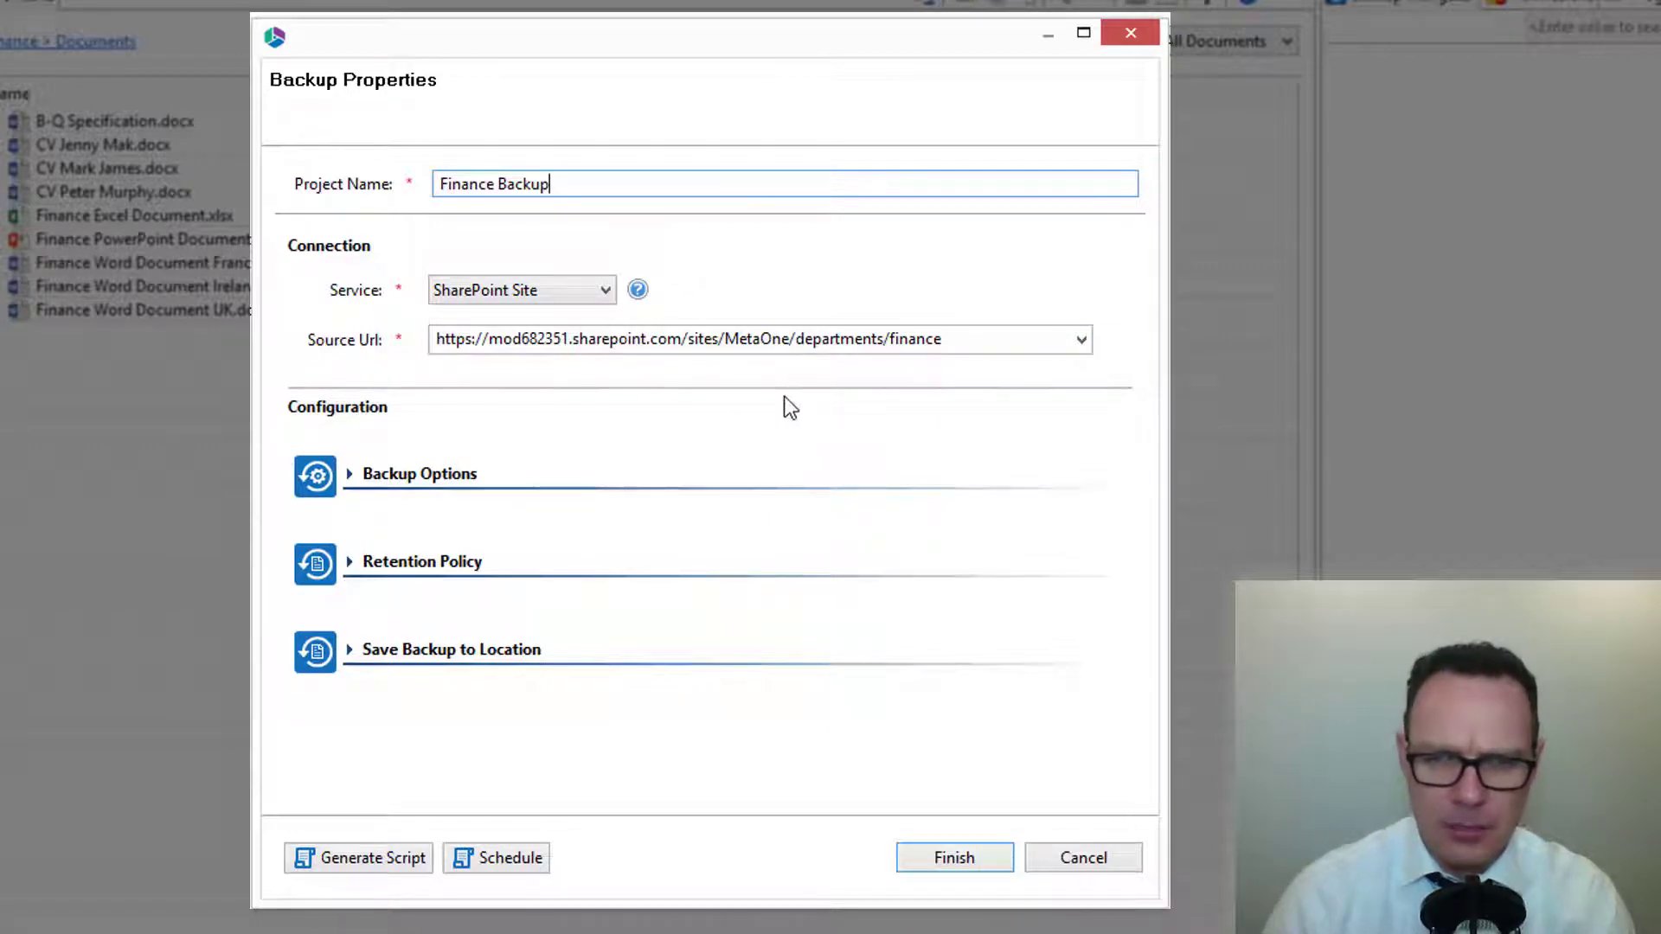
left_click(597, 292)
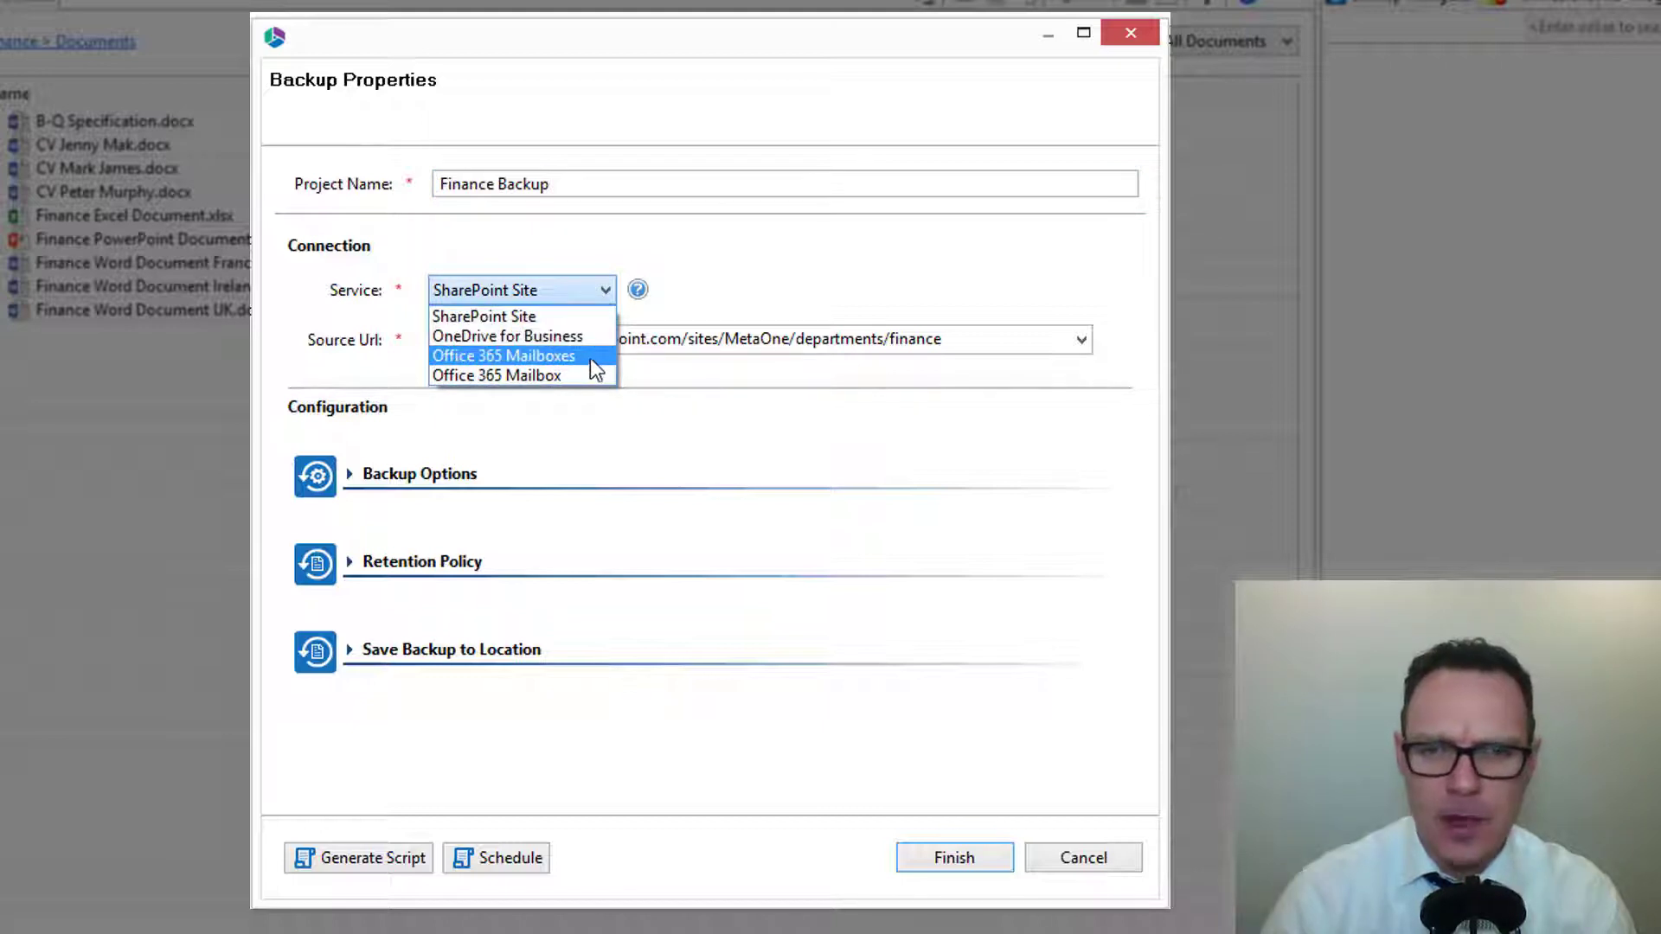
left_click(755, 282)
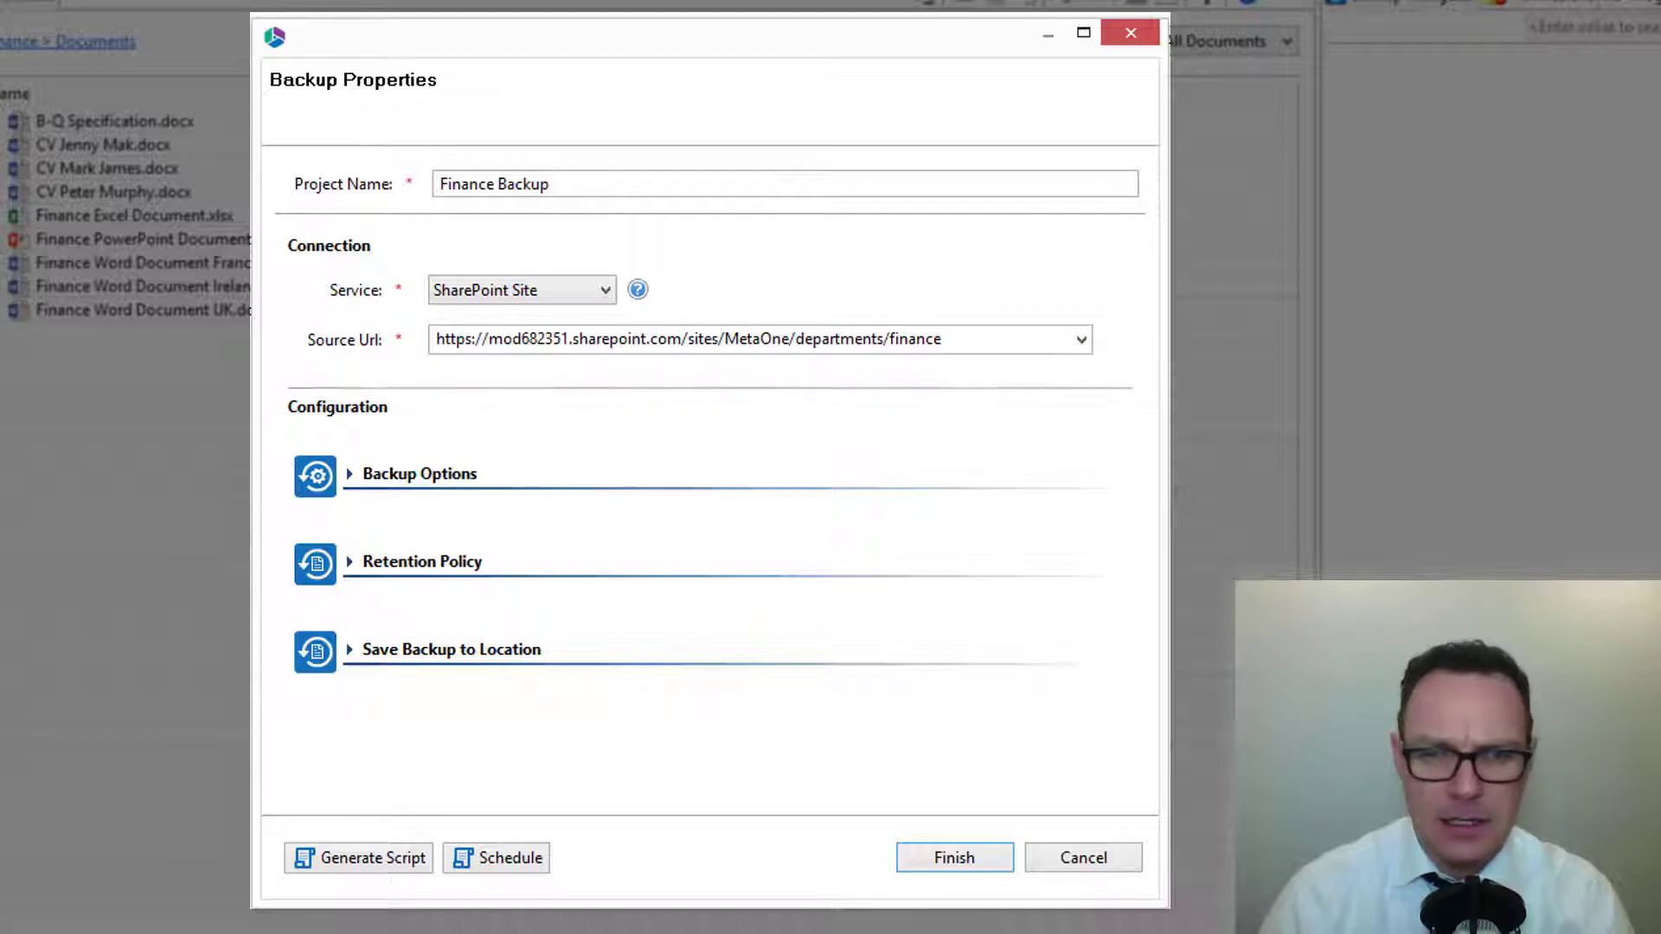
Set the backup options to include versions, with all versions of the content covered.
left_click(391, 472)
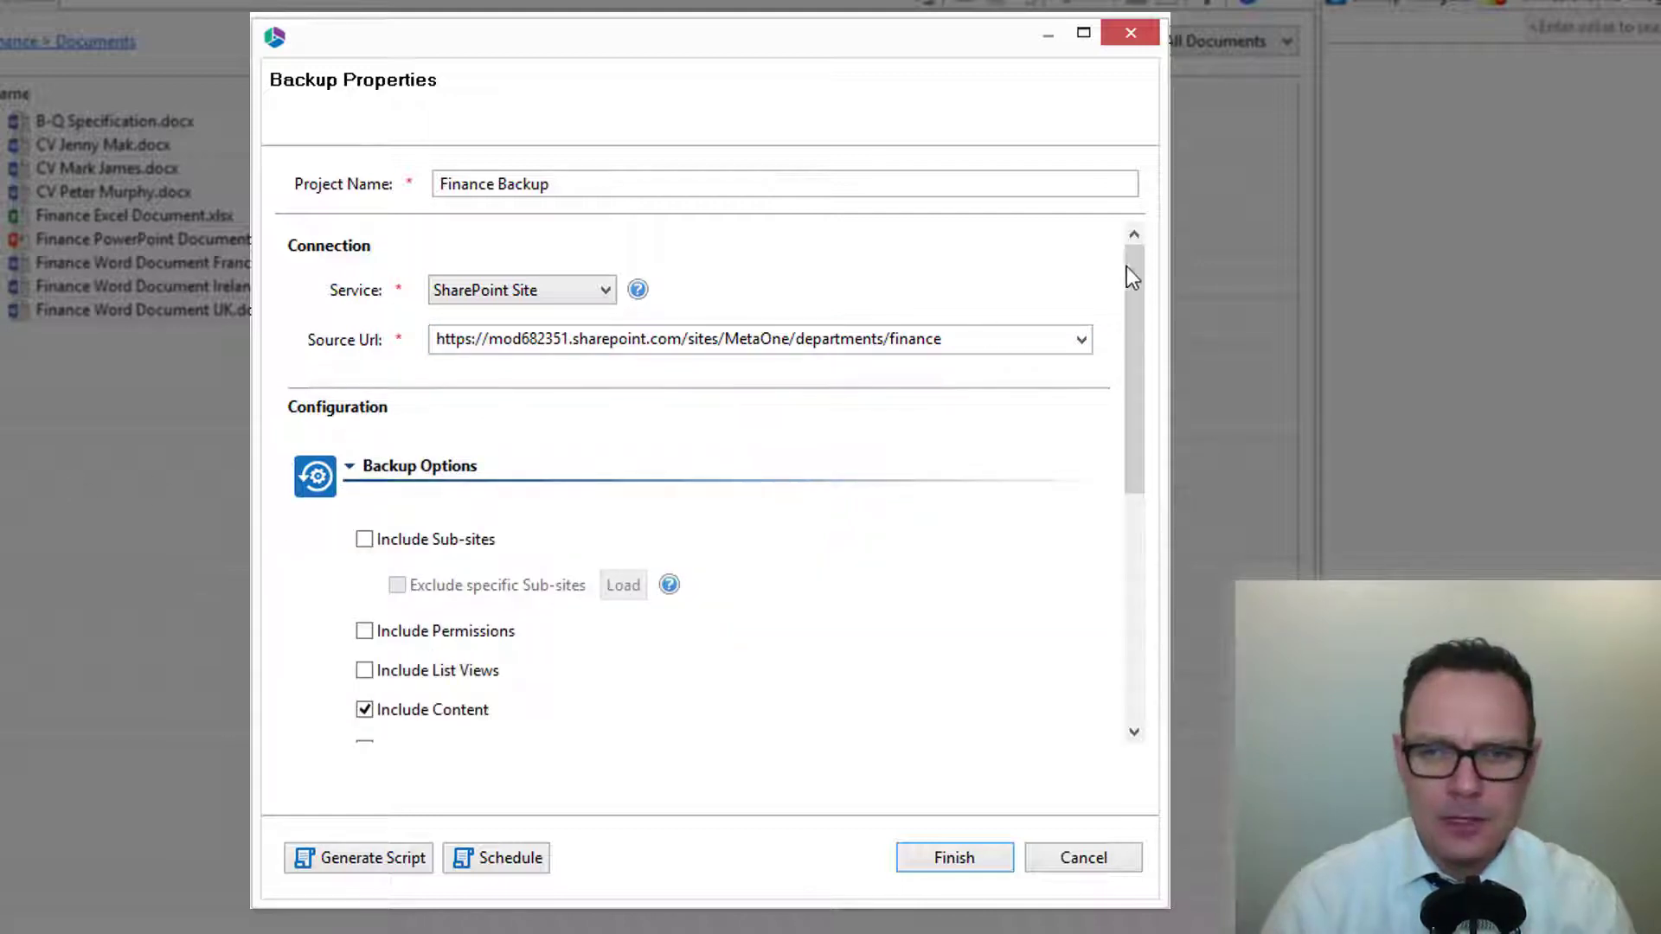
left_click_drag(1129, 269, 1145, 375)
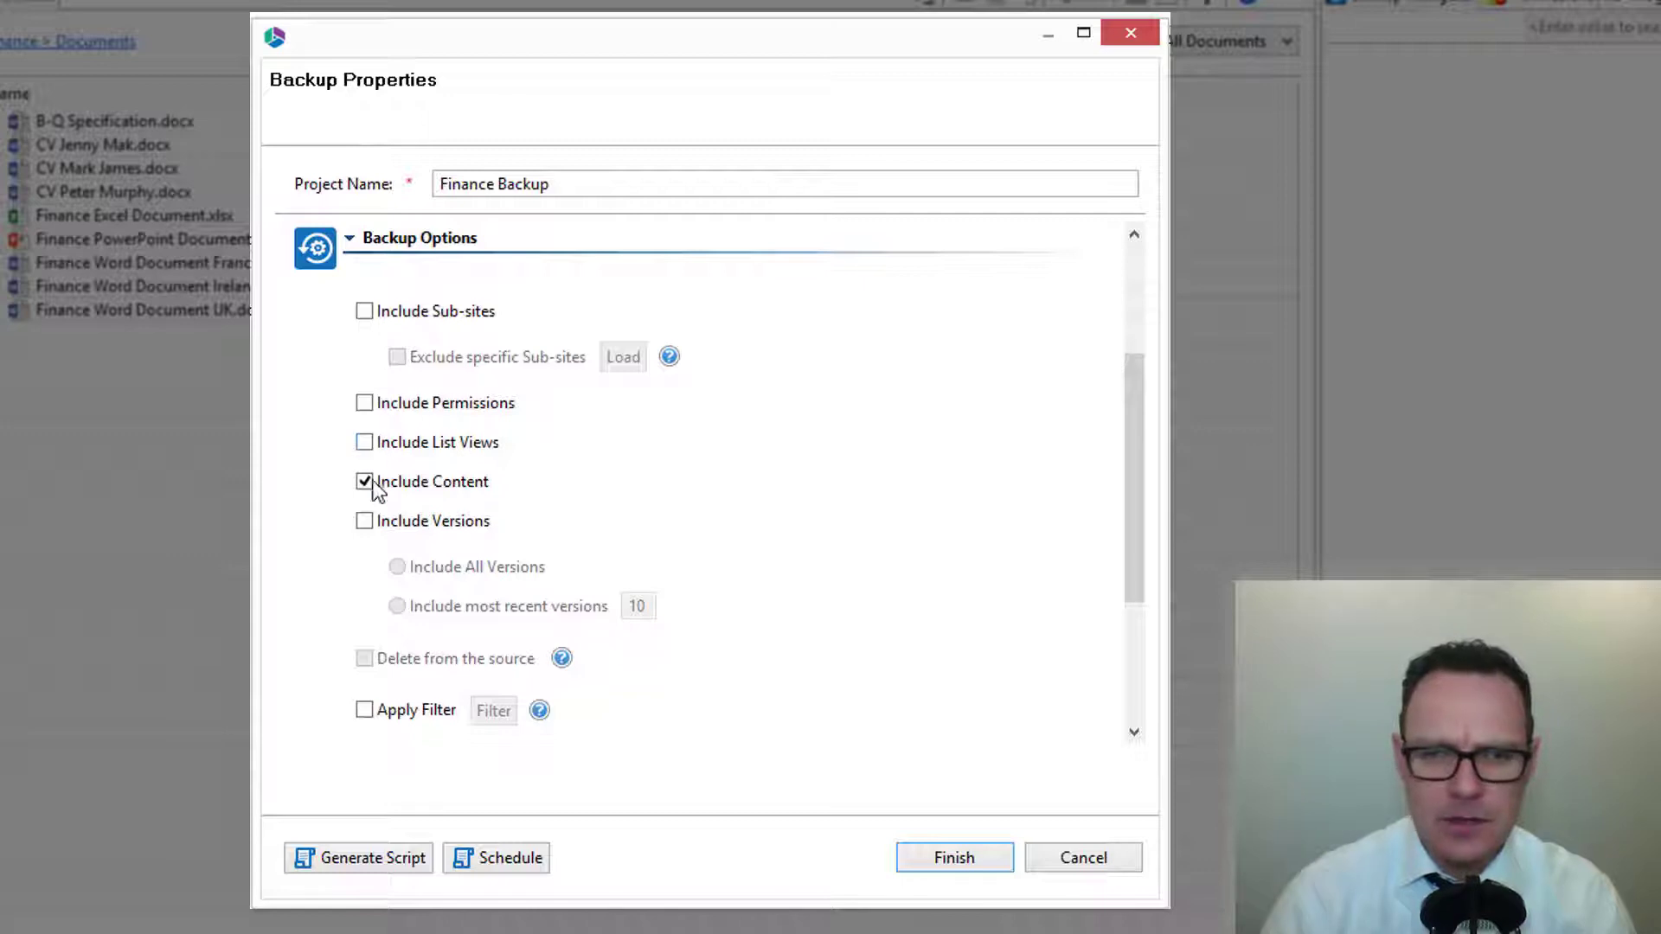
left_click(364, 524)
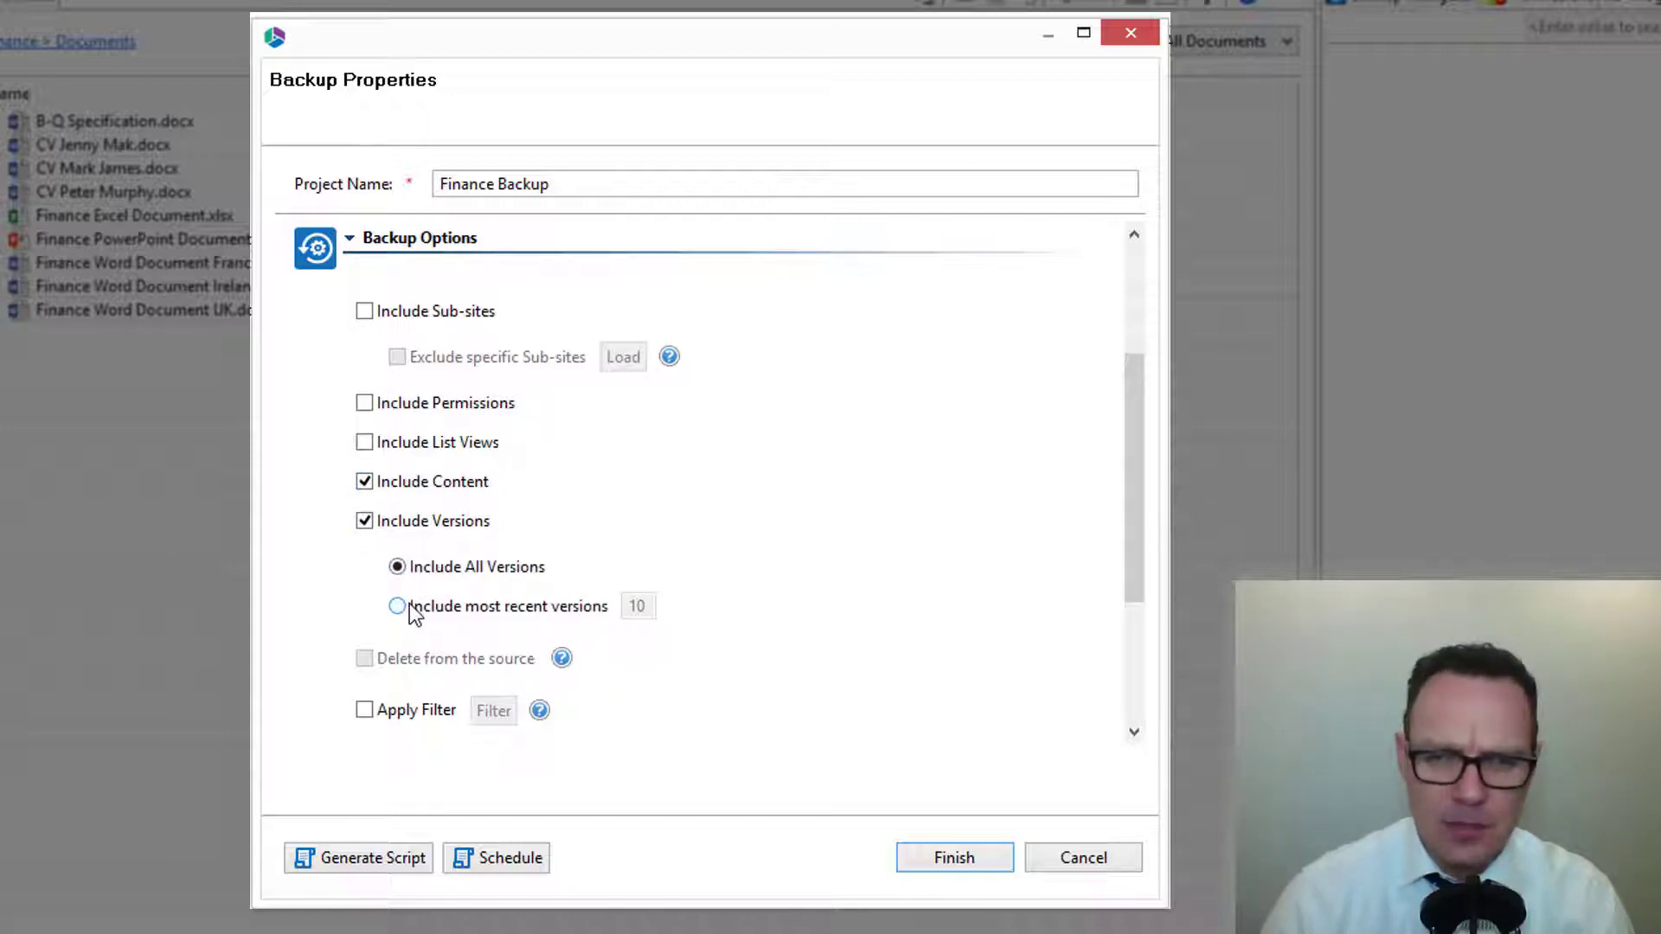
left_click_drag(1138, 396, 1042, 464)
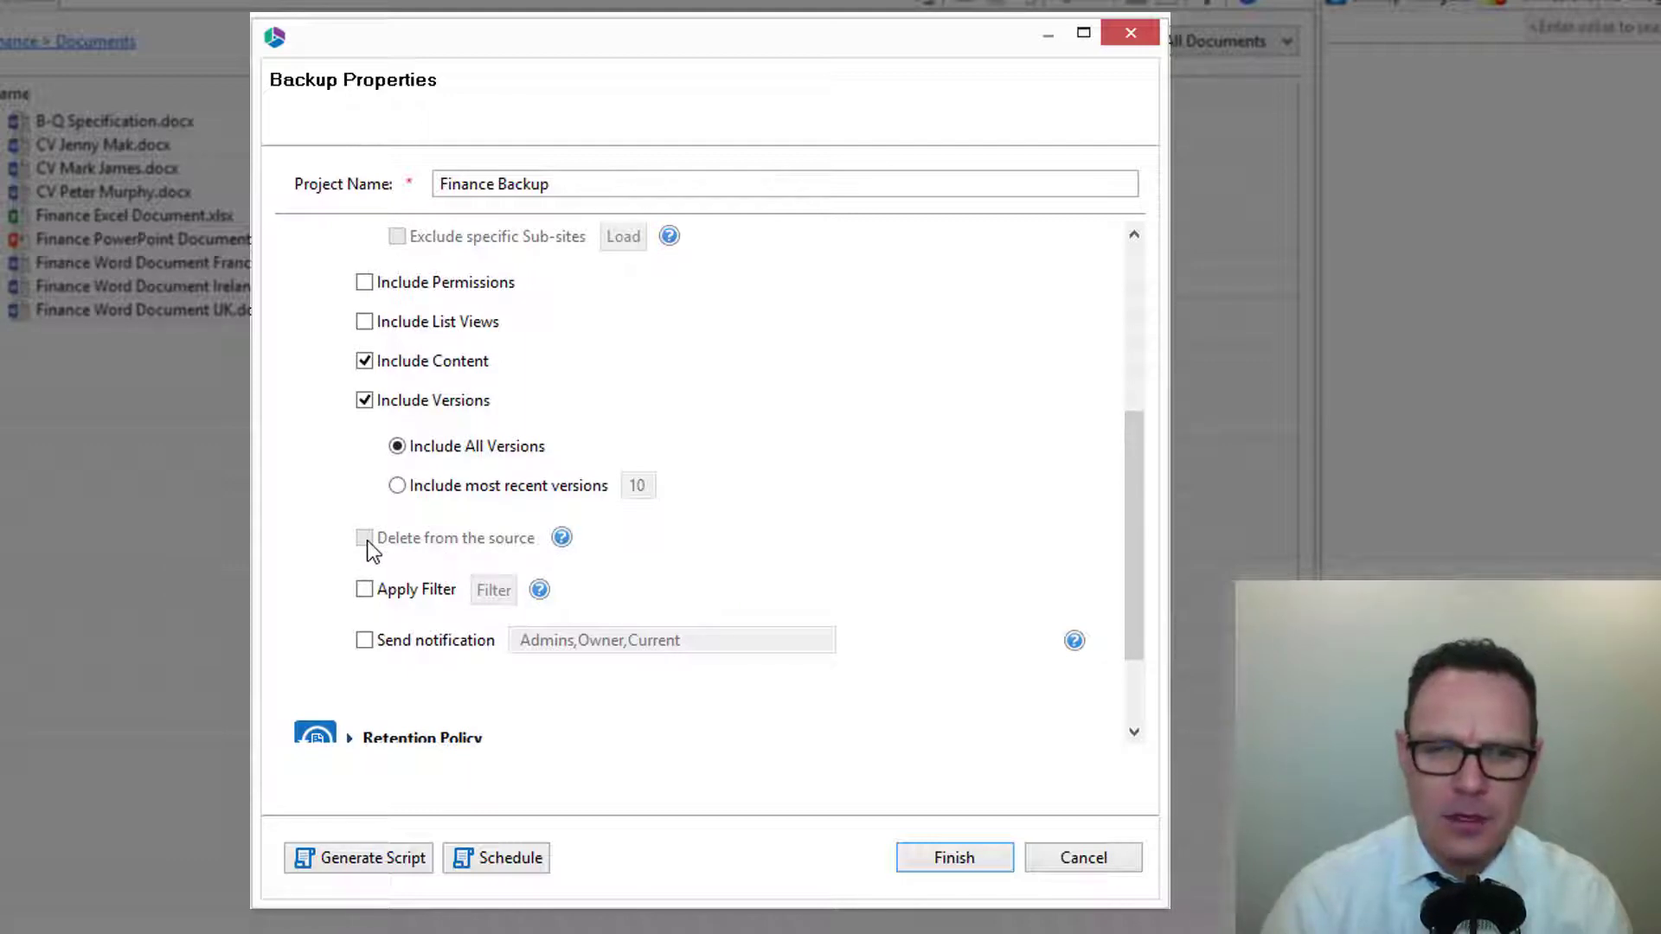
Try a retention policy of 60 days for full backups and 14 days for incremental backups, and disable both again.
left_click_drag(1133, 424, 1131, 491)
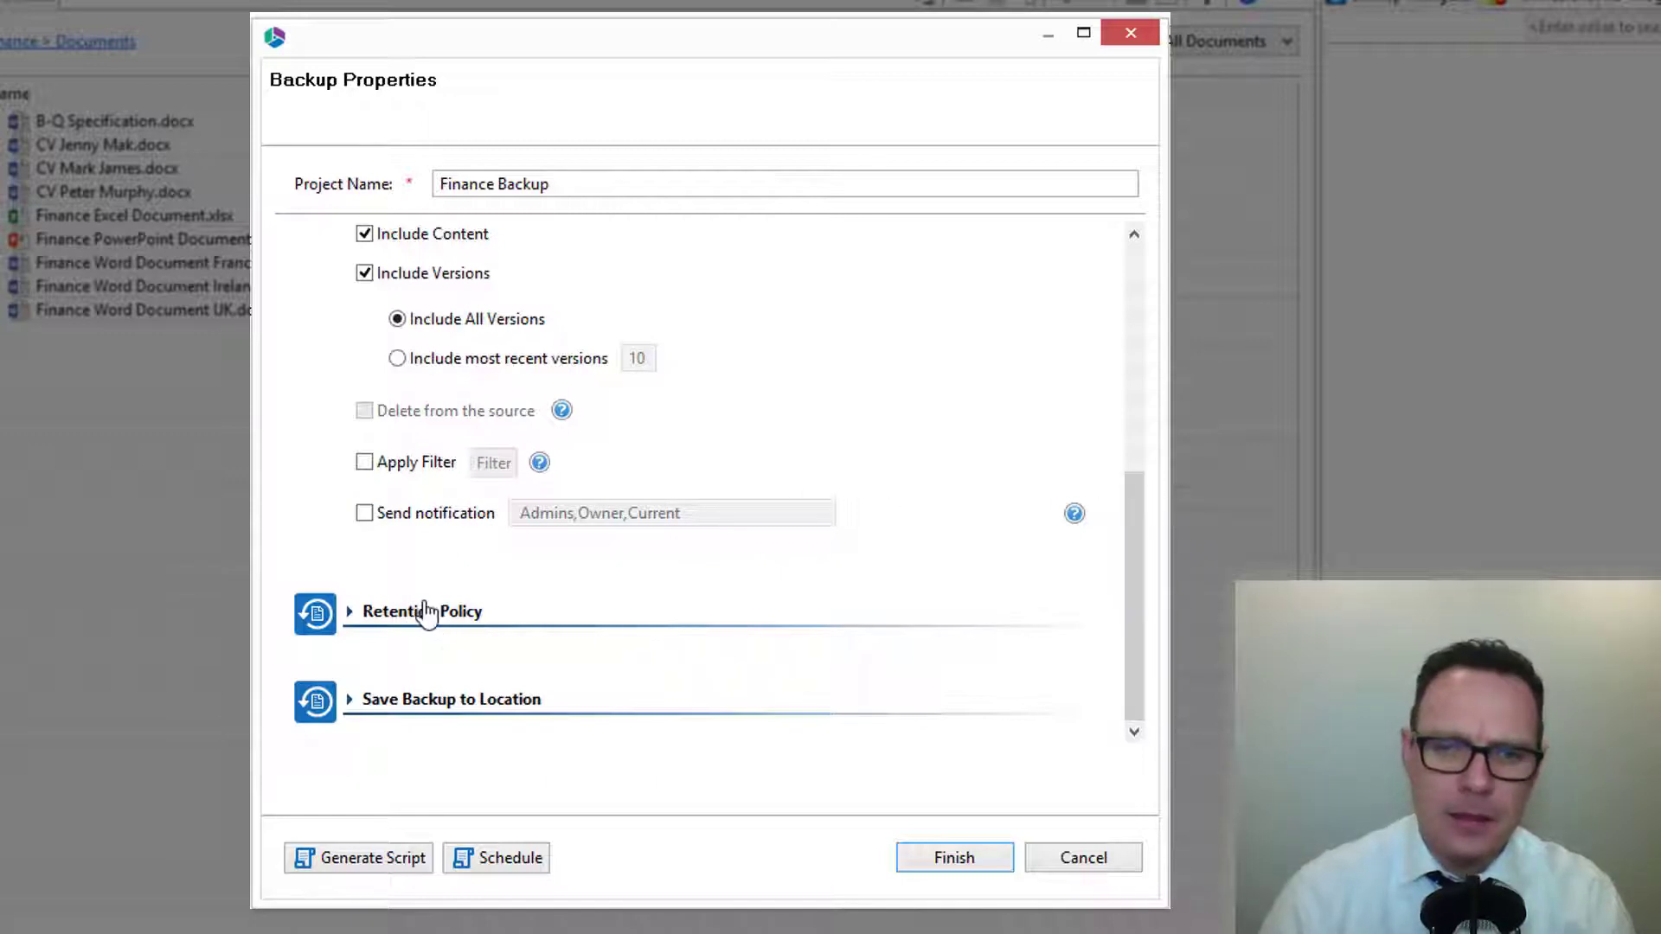
left_click(424, 611)
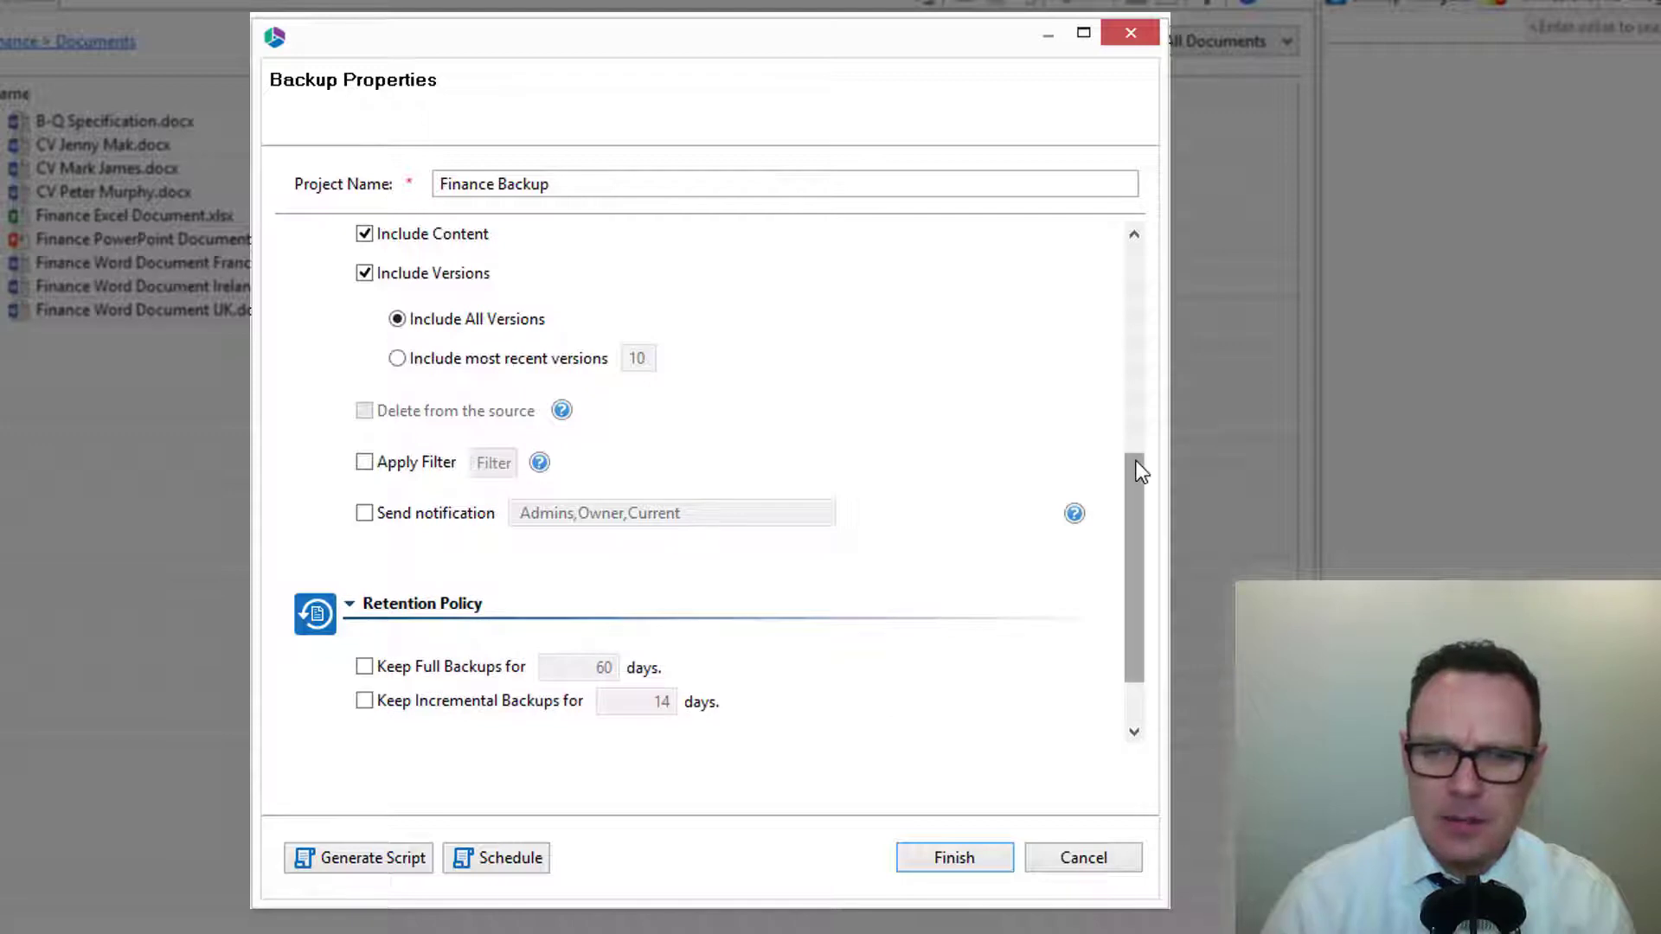
left_click_drag(1139, 467, 1157, 572)
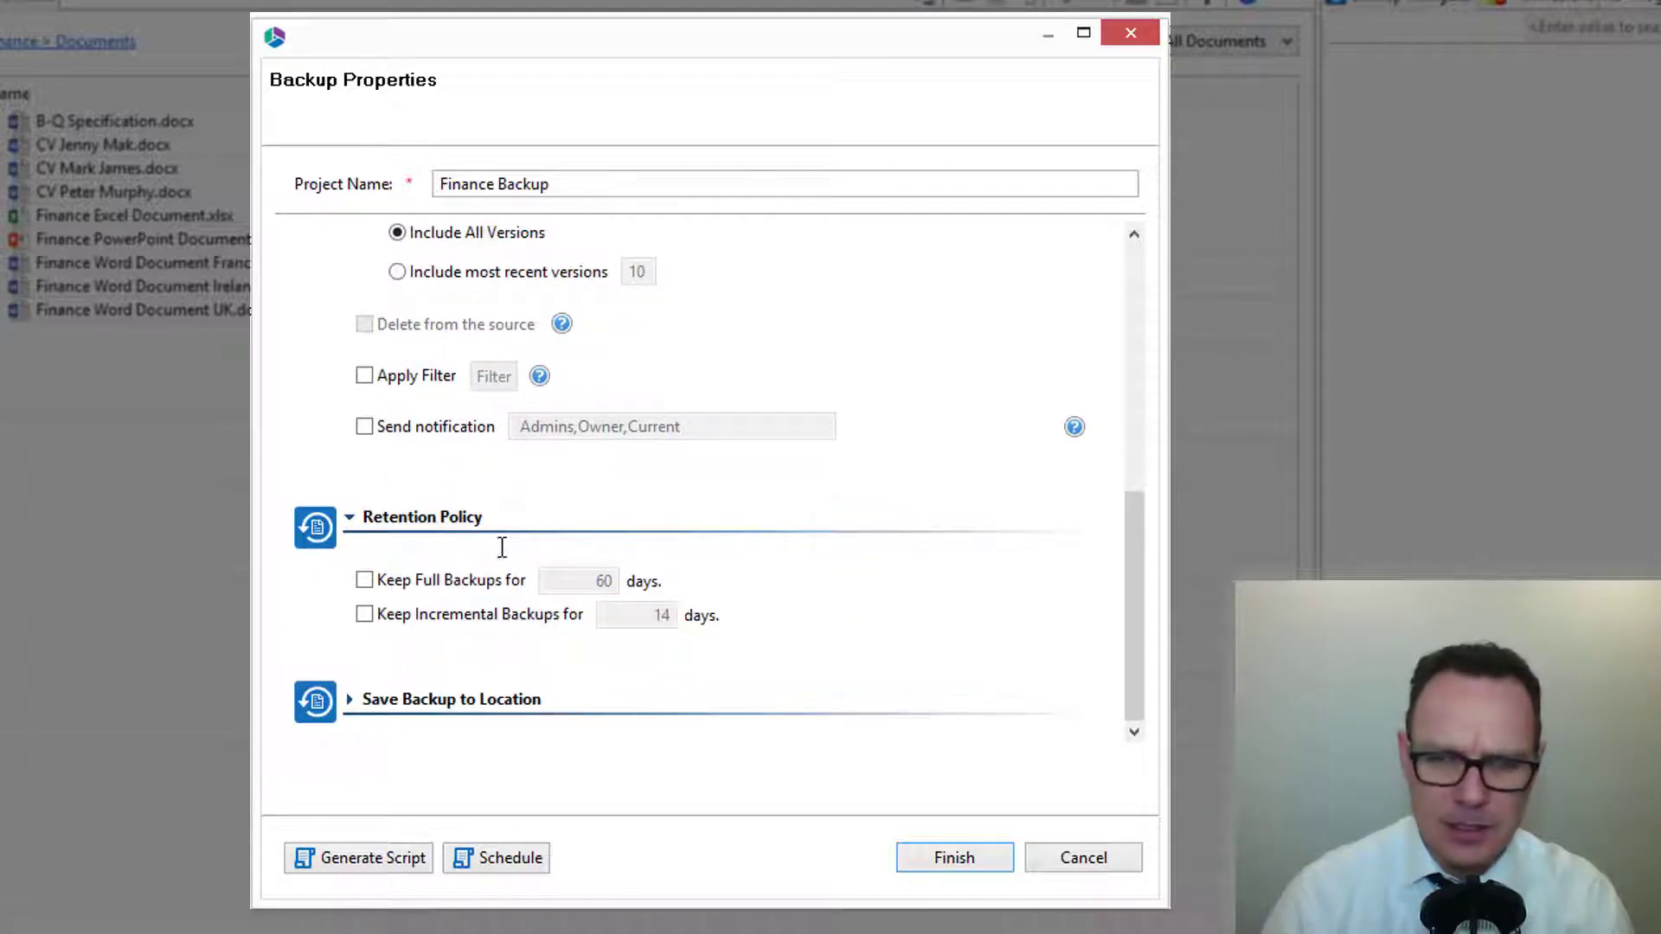
left_click(369, 579)
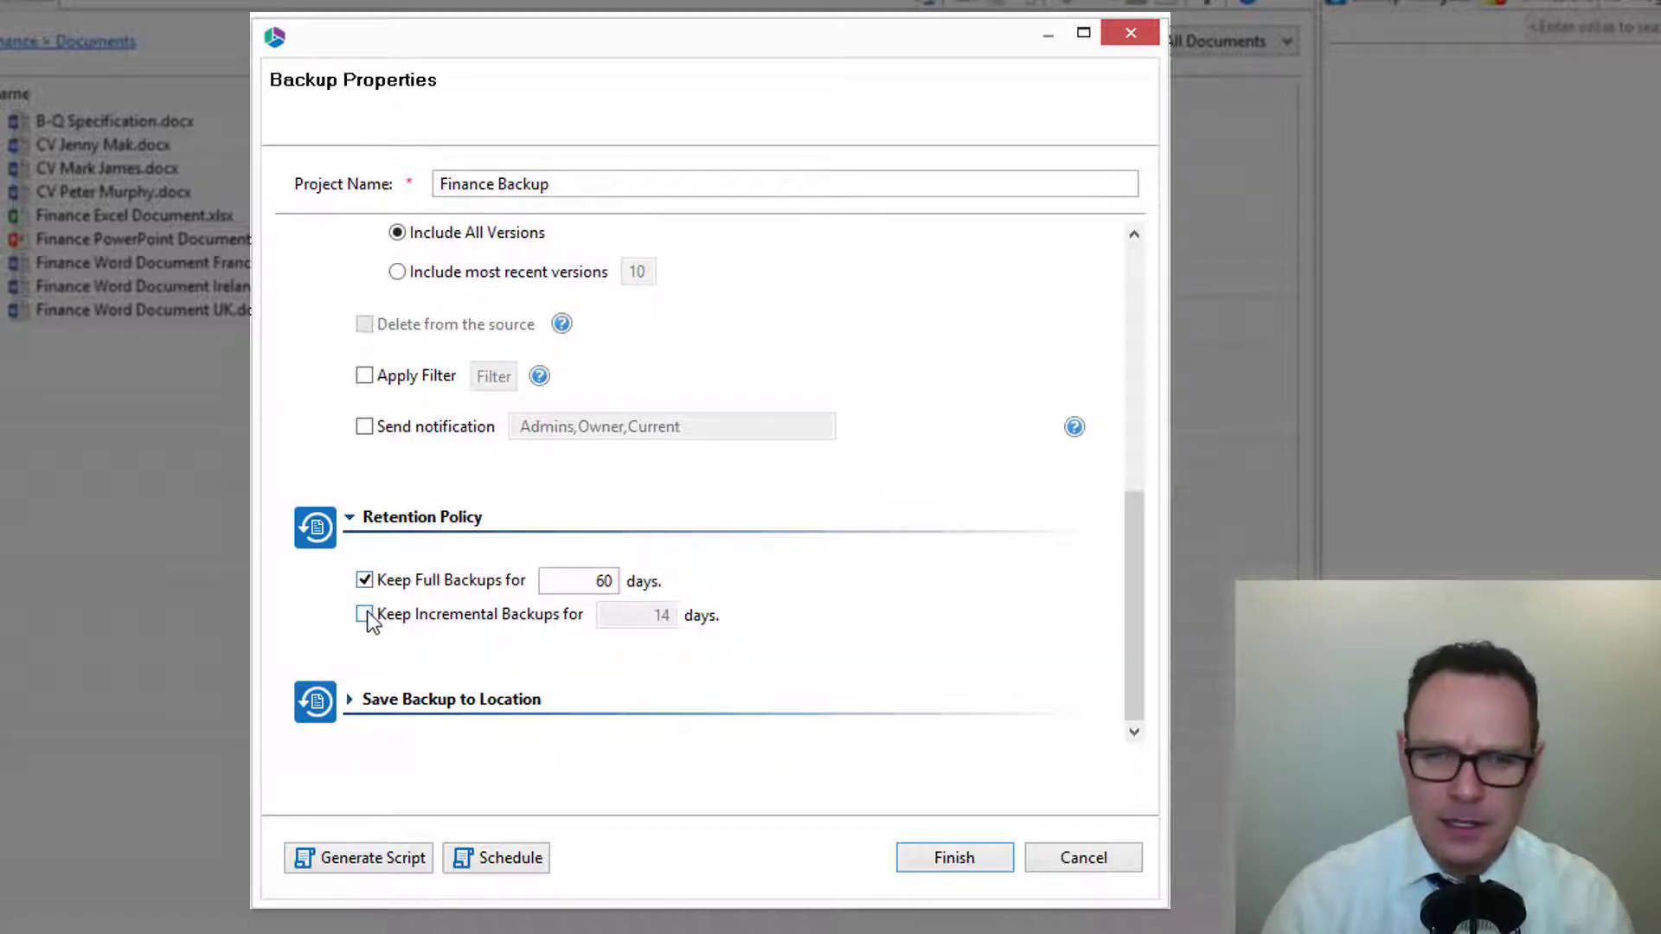
left_click(367, 615)
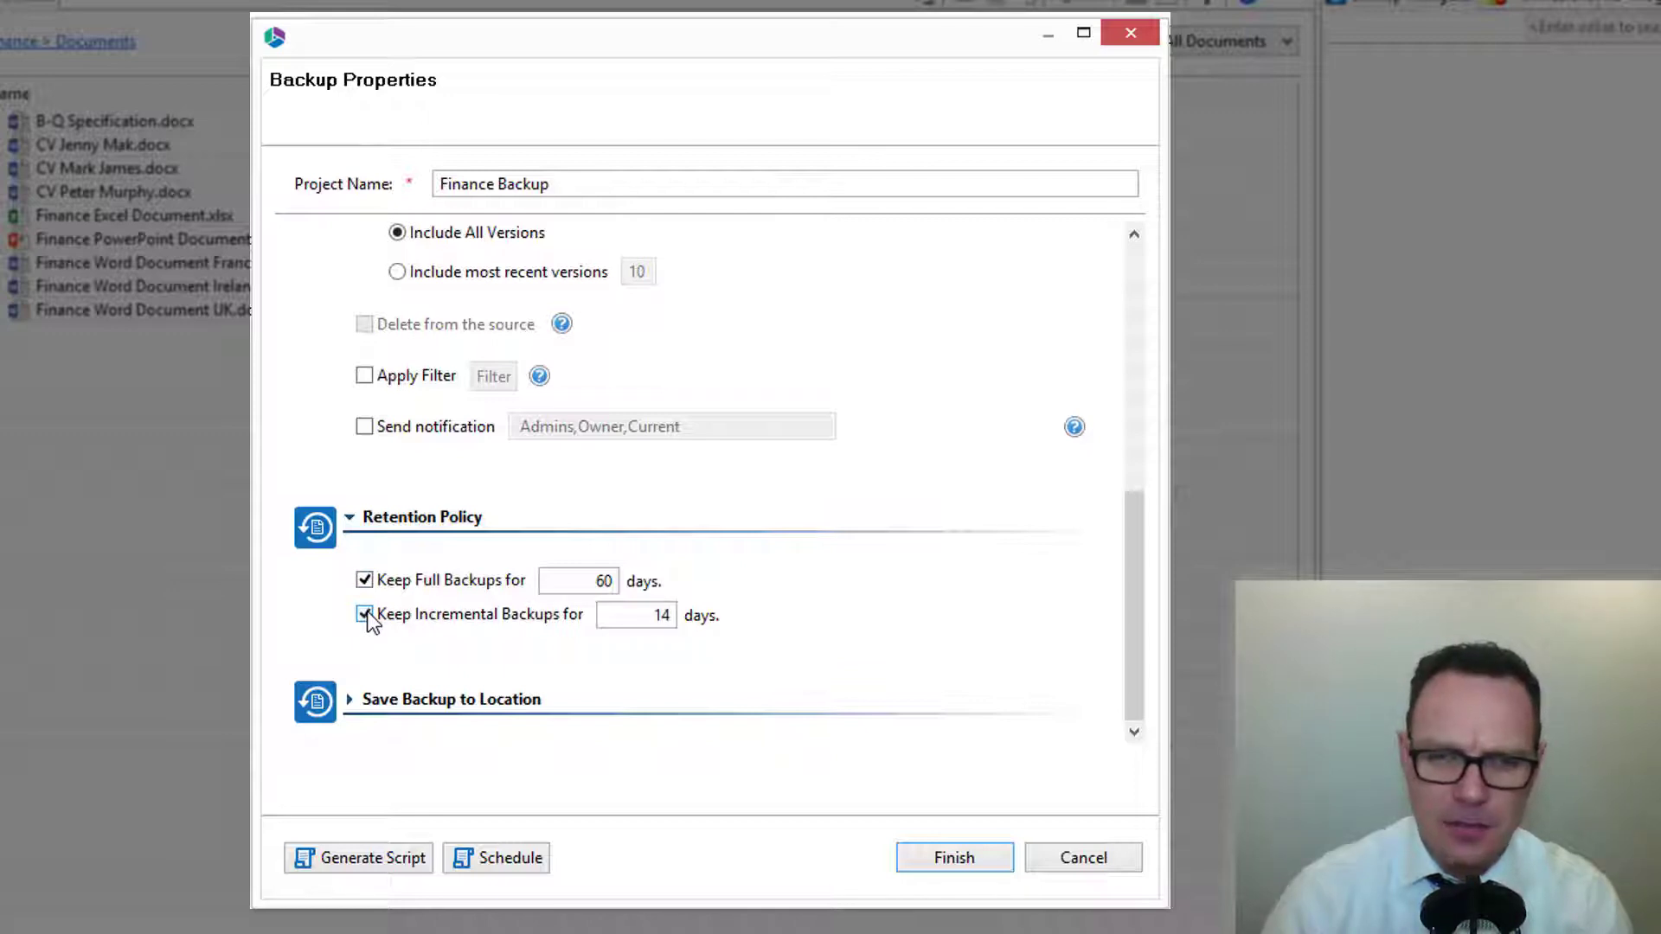
left_click(367, 615)
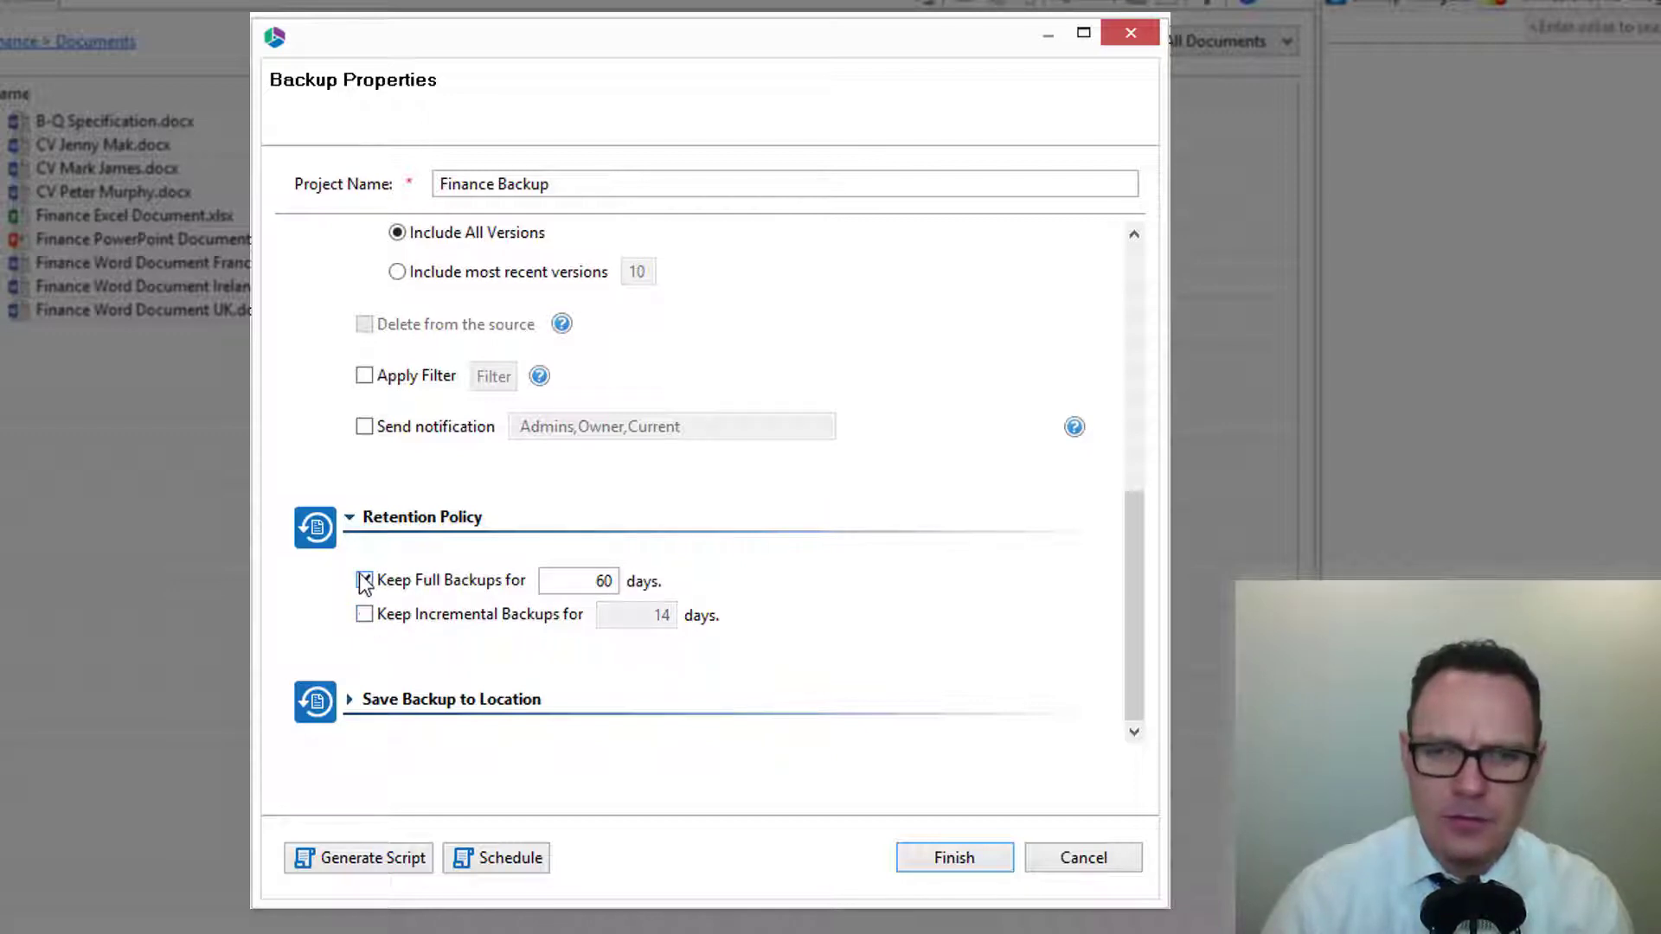
left_click(365, 581)
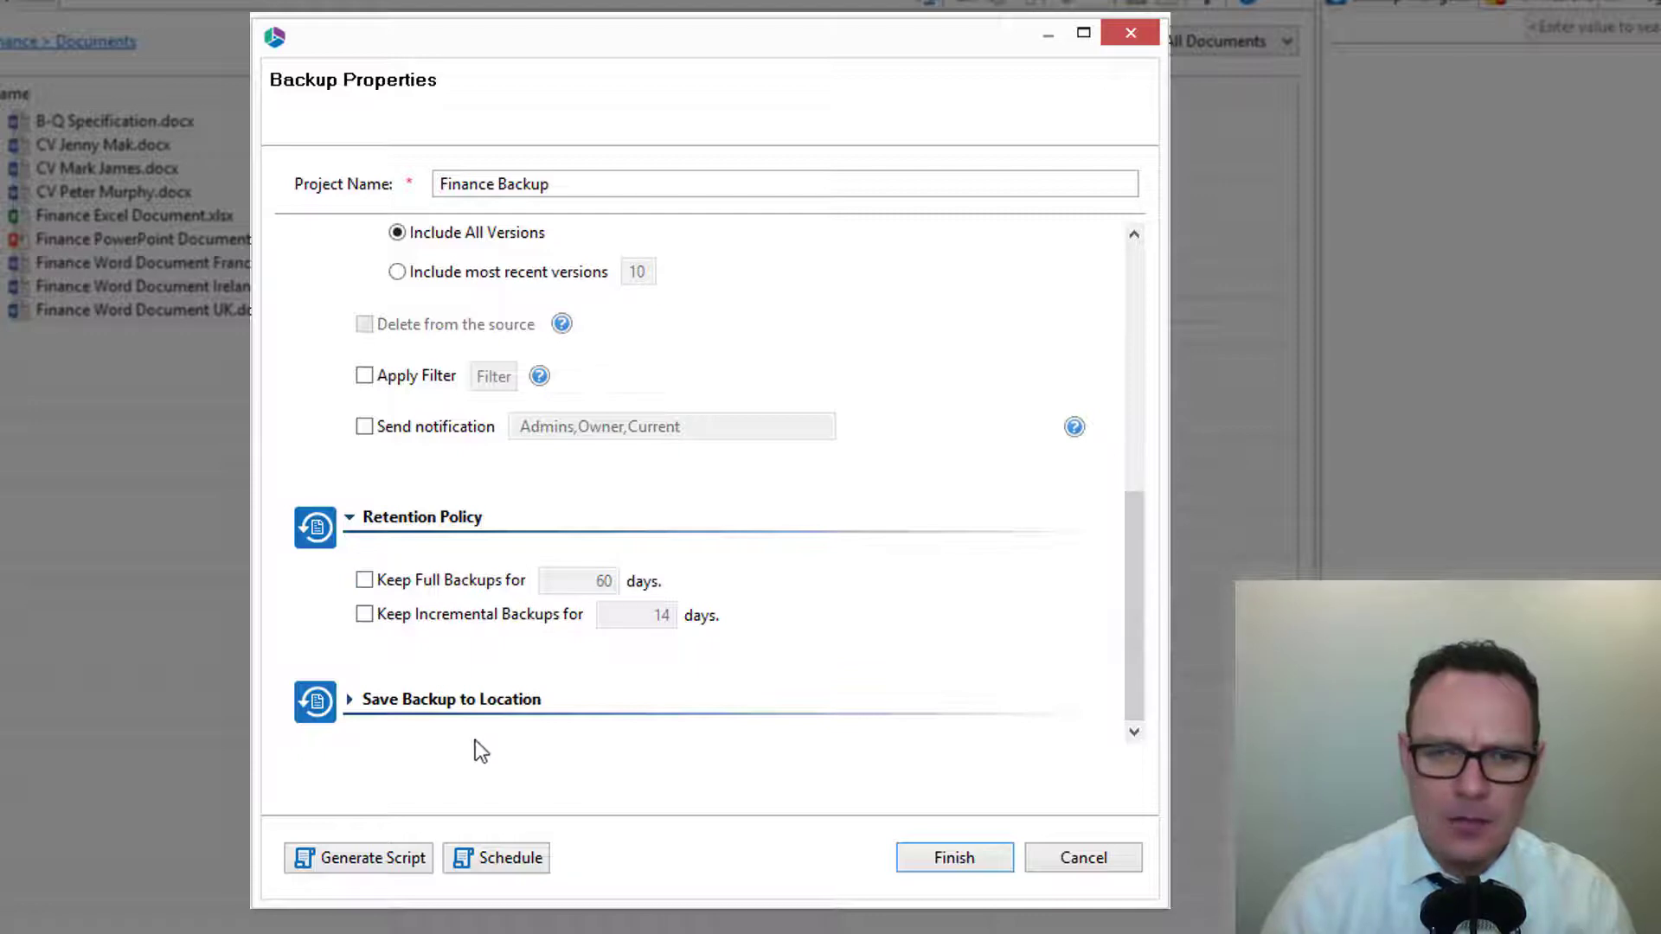
Show the settings for where the backup is saved and replace the local path with the start of a network path, \\.
left_click(437, 699)
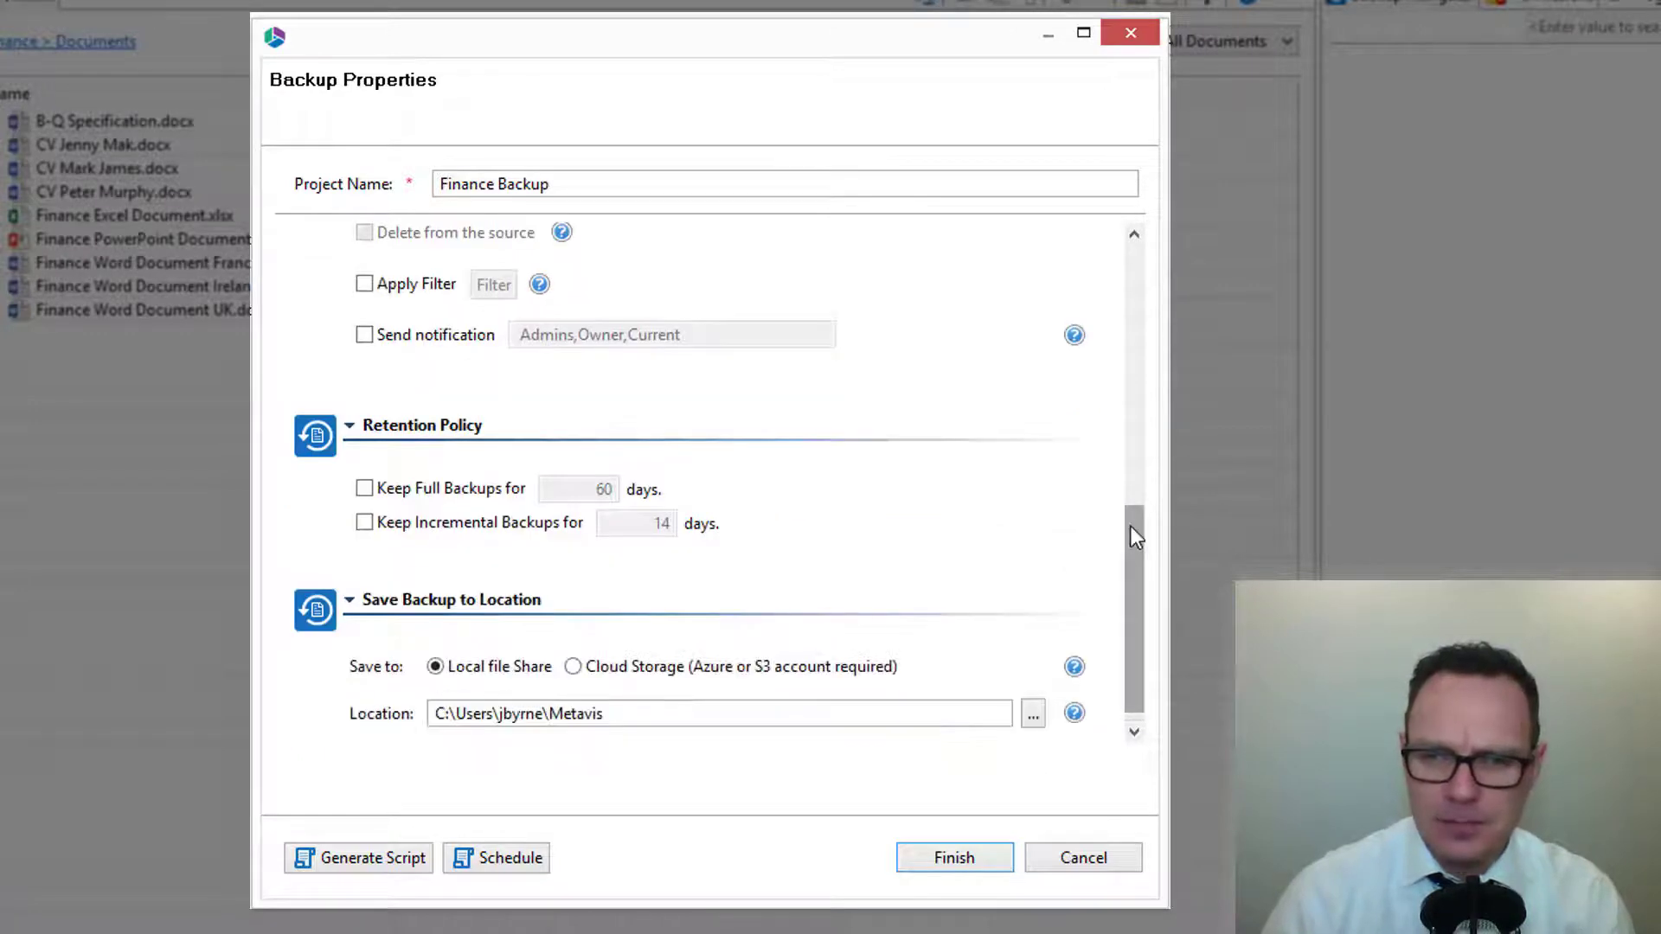
left_click_drag(1130, 526, 1127, 630)
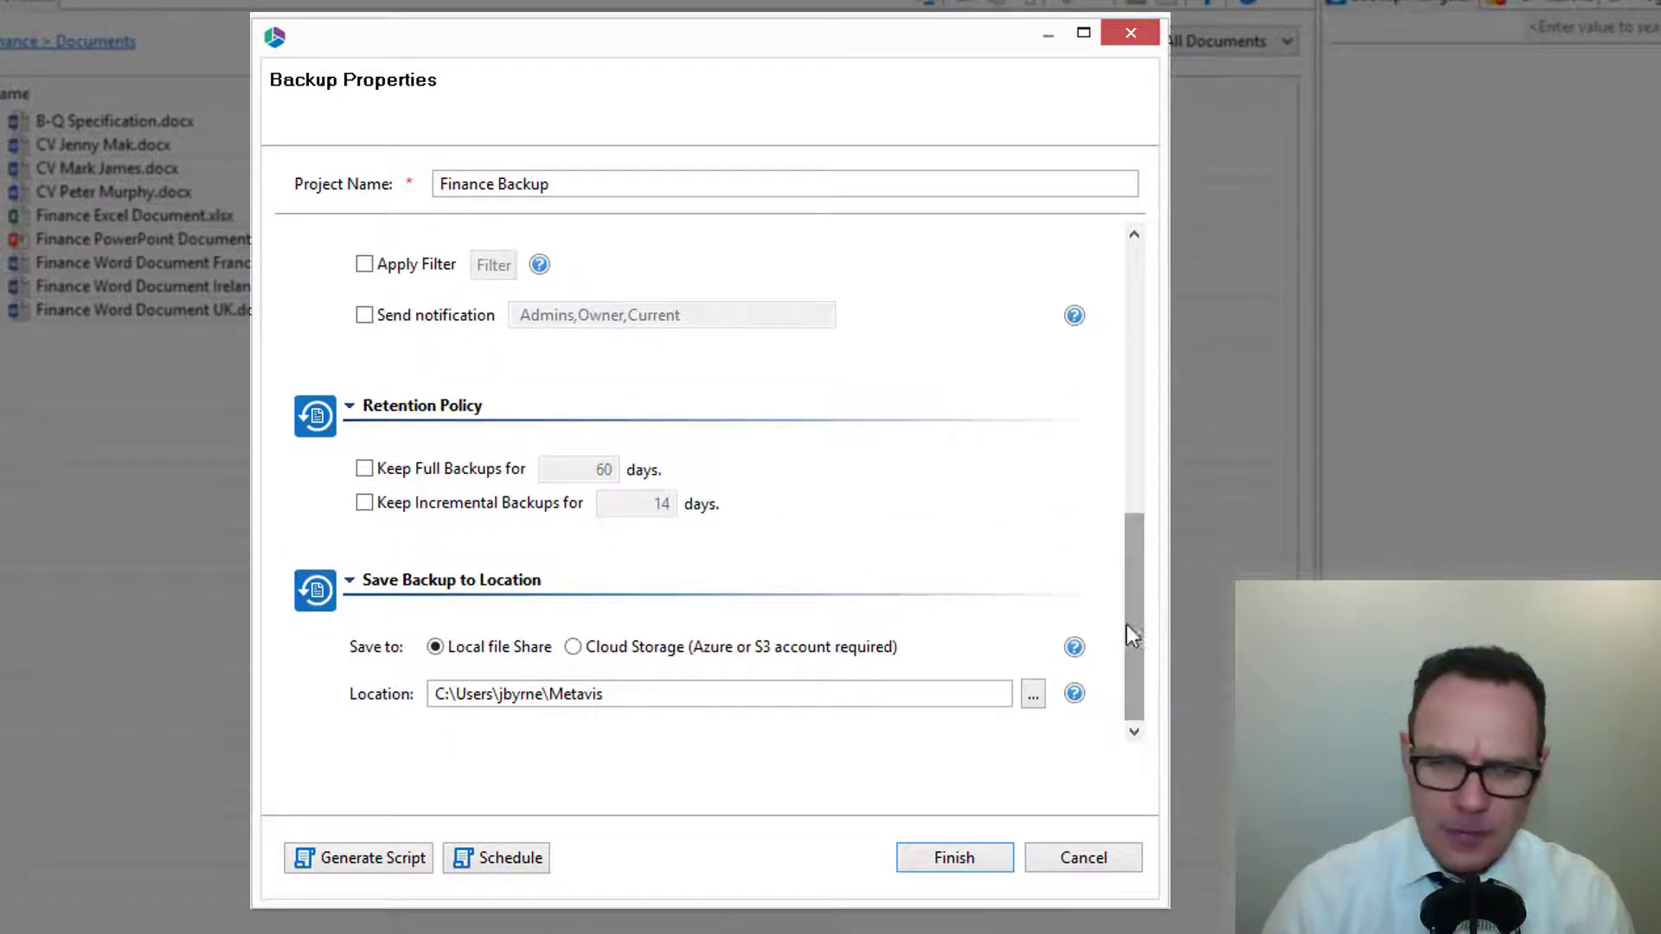
left_click(678, 688)
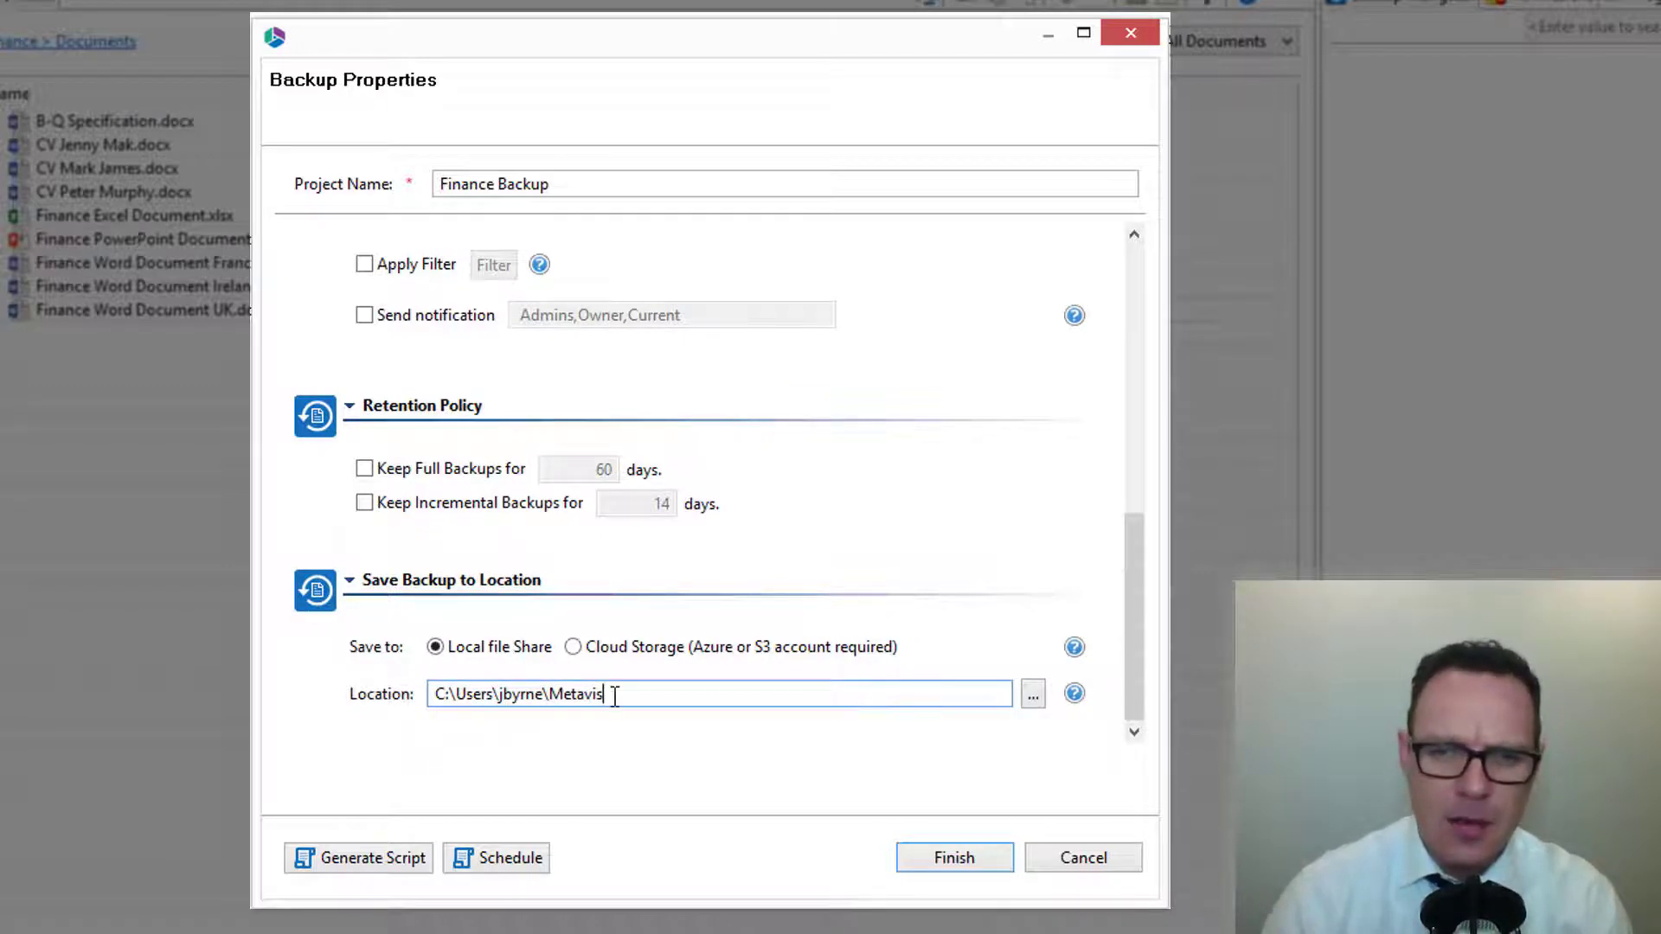
left_click_drag(614, 696, 56, 699)
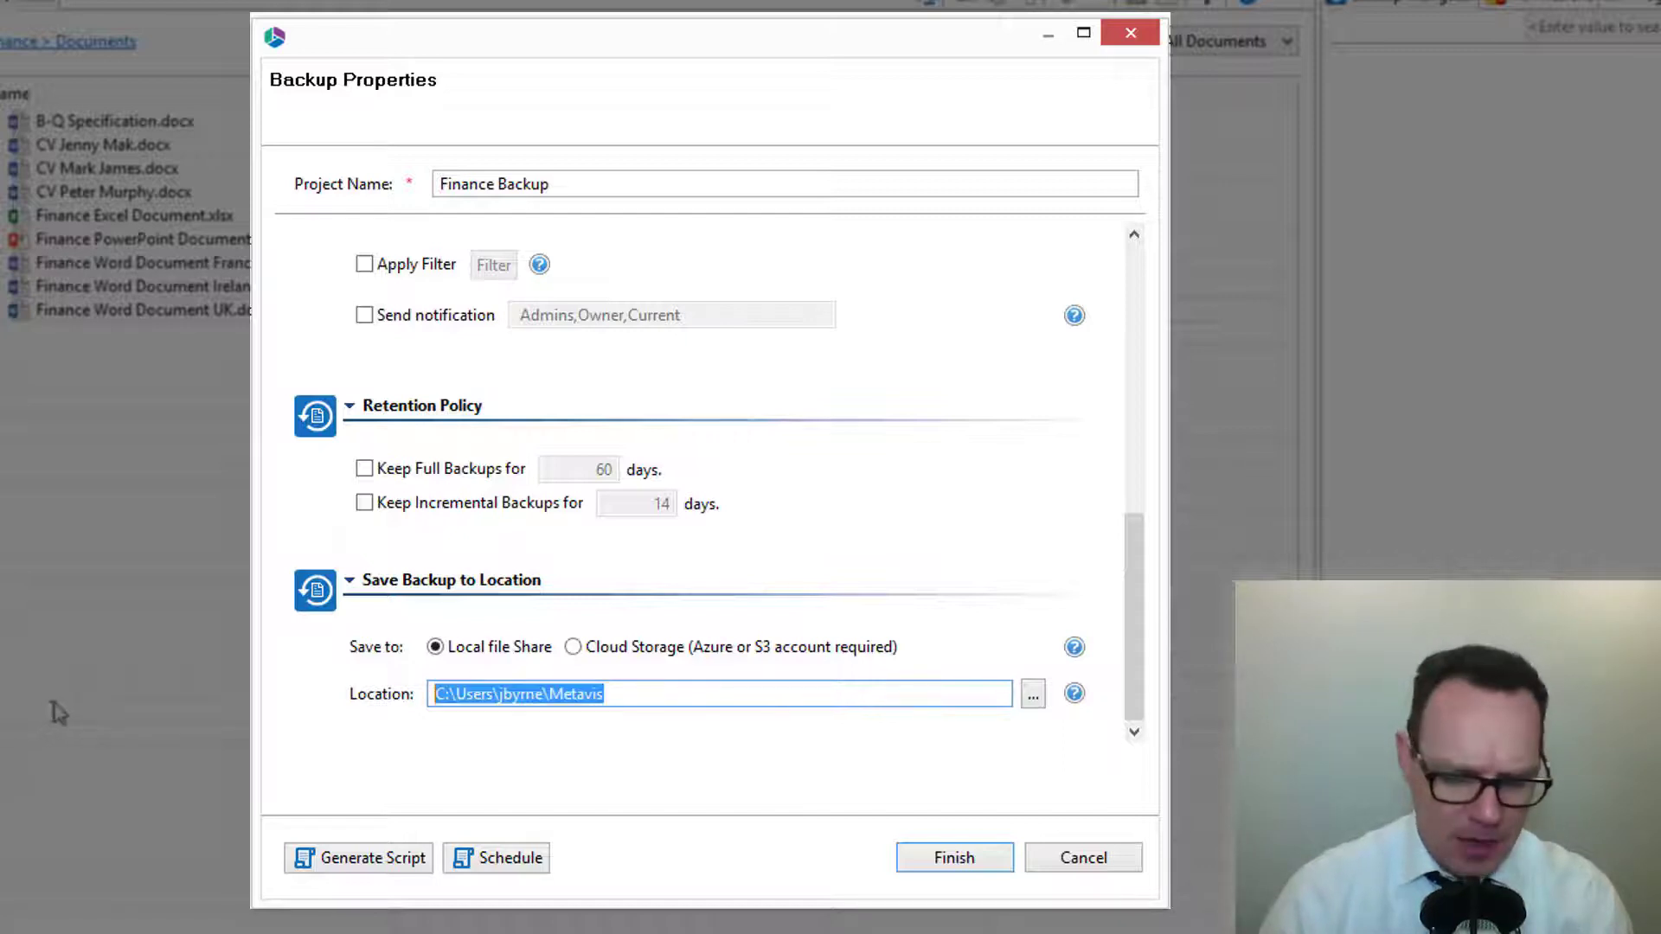
type("\\\\")
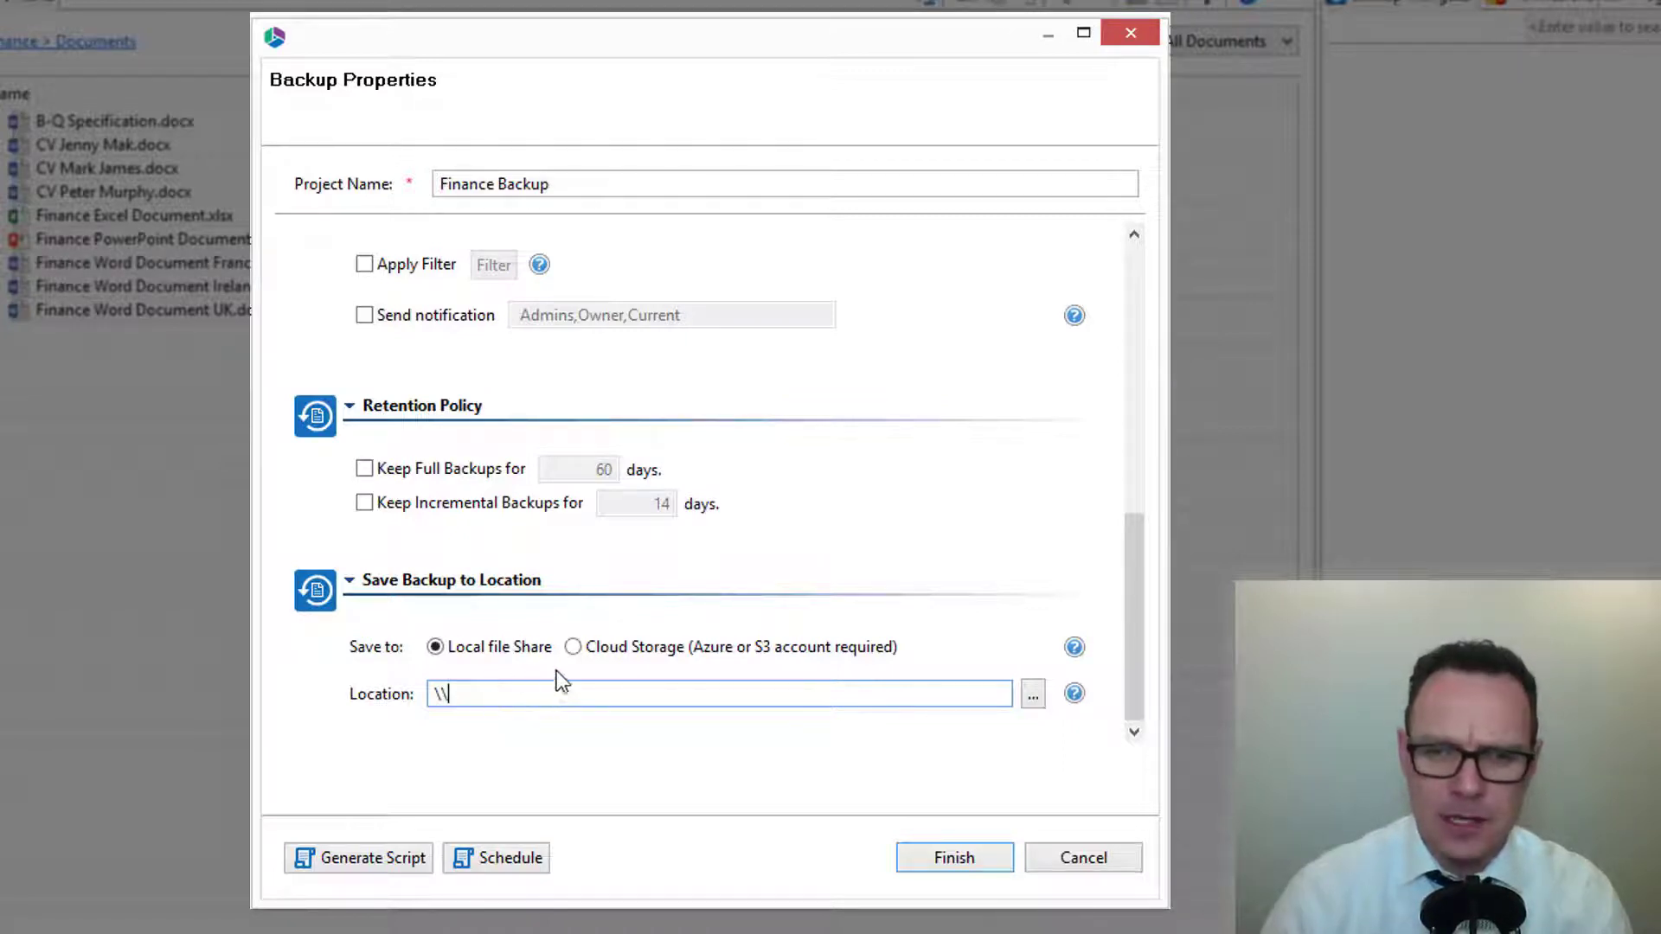
Explore Azure cloud storage as the backup destination, cancel the account connection, and restore the local Metavis folder path.
left_click(572, 647)
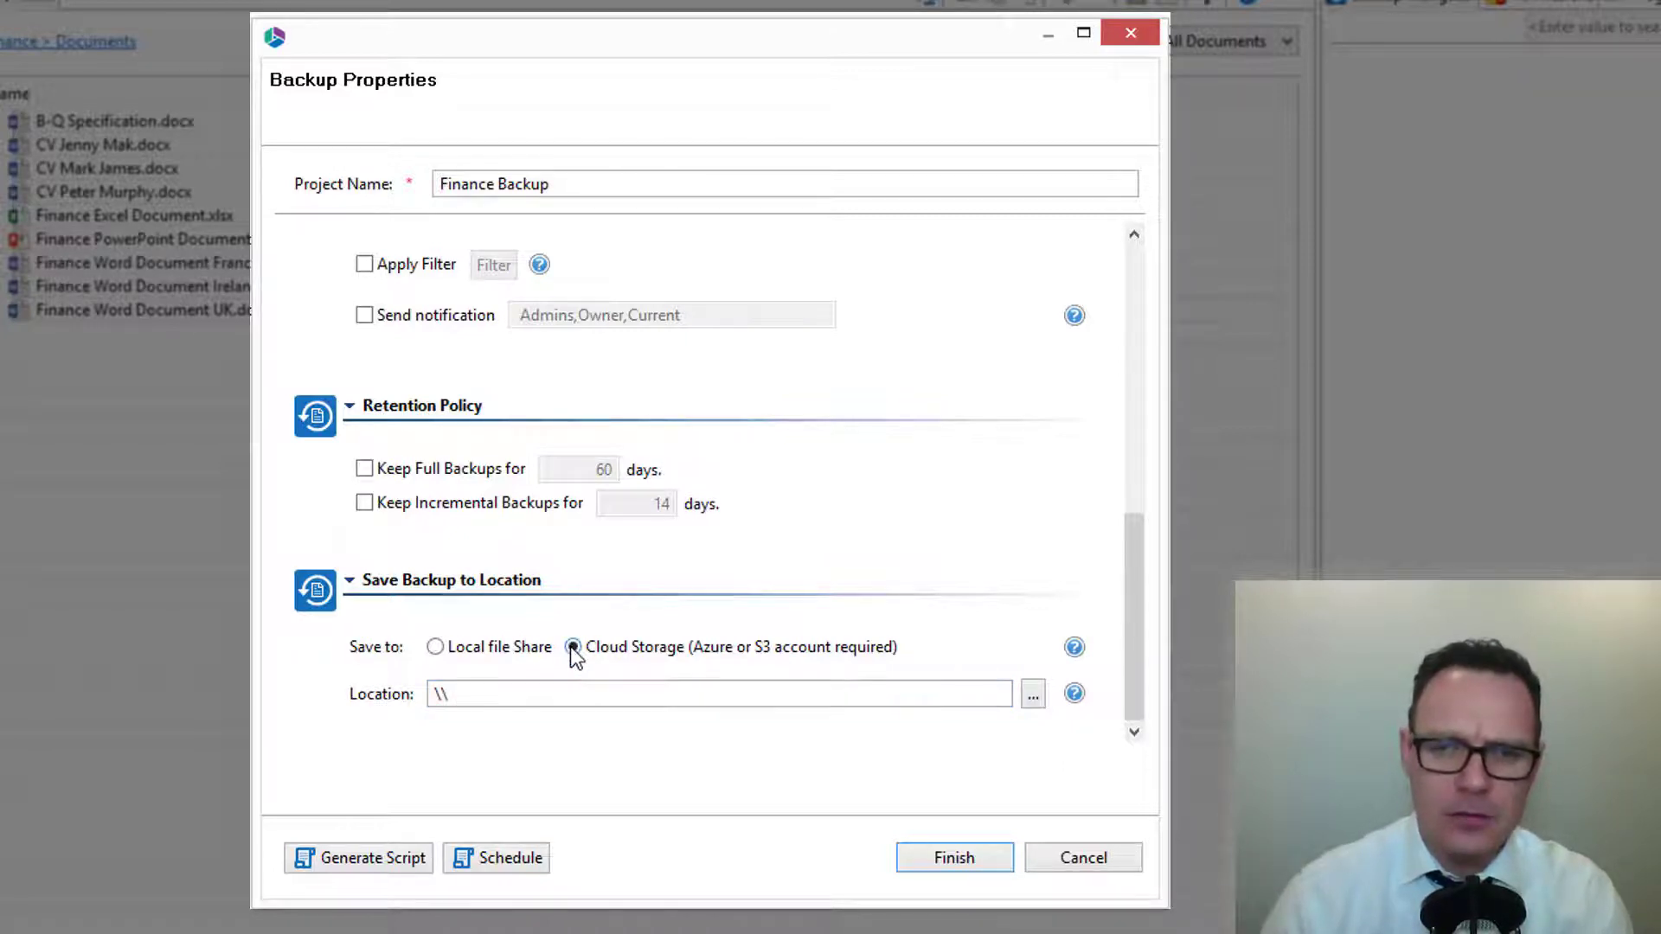
left_click(1033, 696)
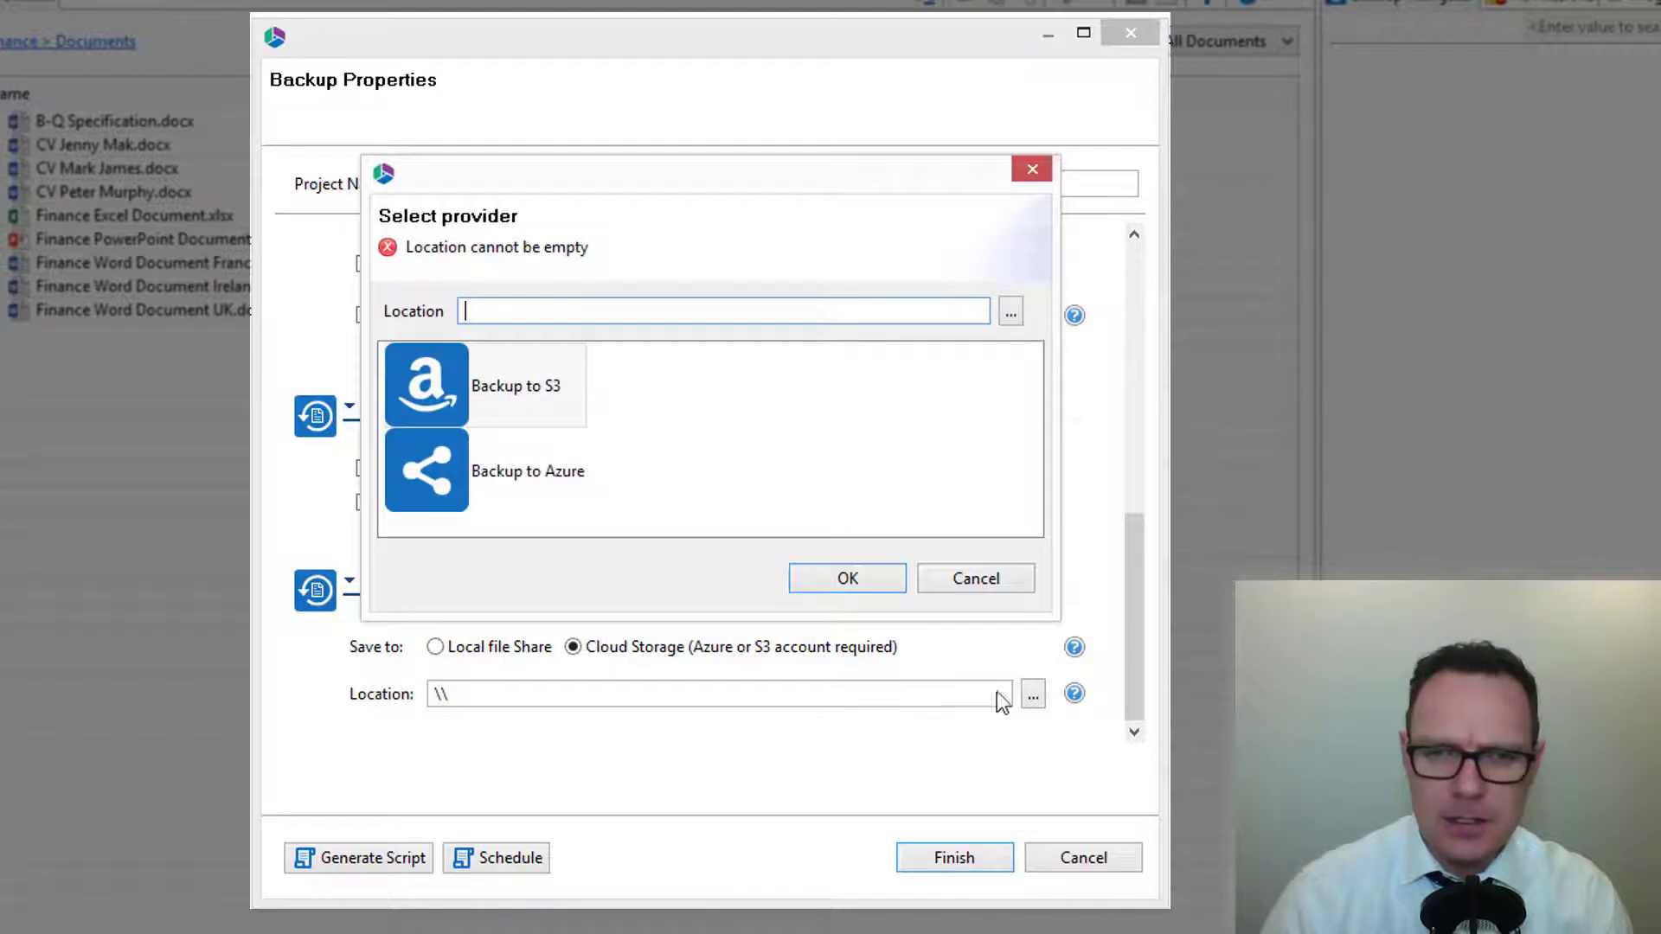
left_click(498, 393)
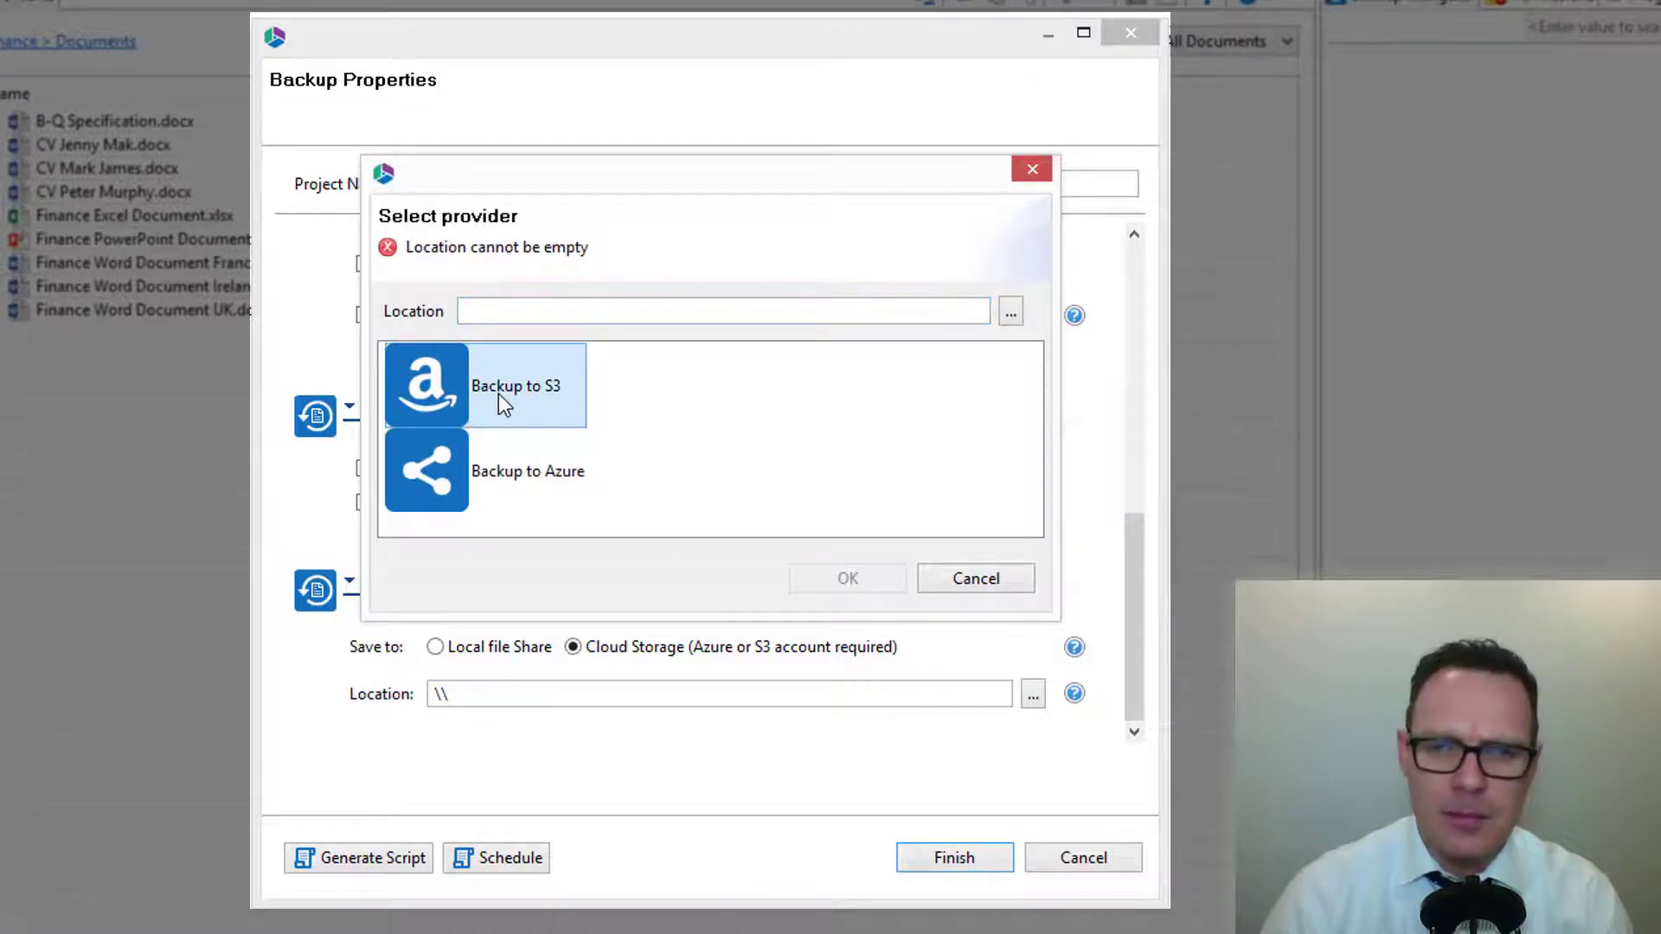
double_click(514, 485)
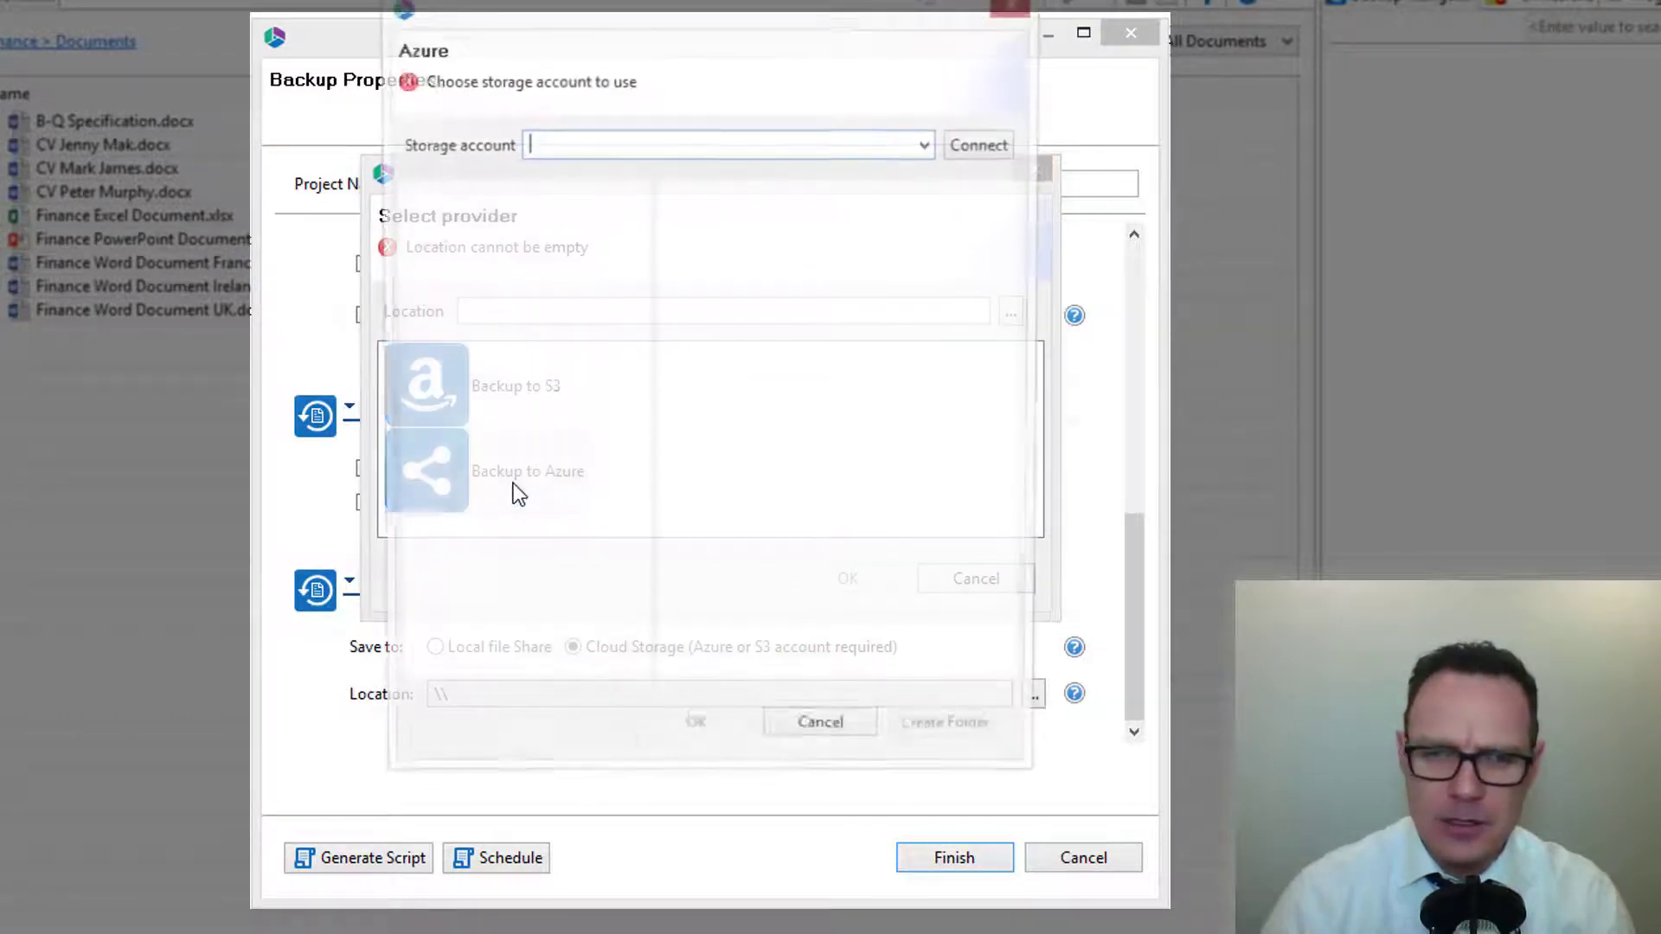
left_click(984, 145)
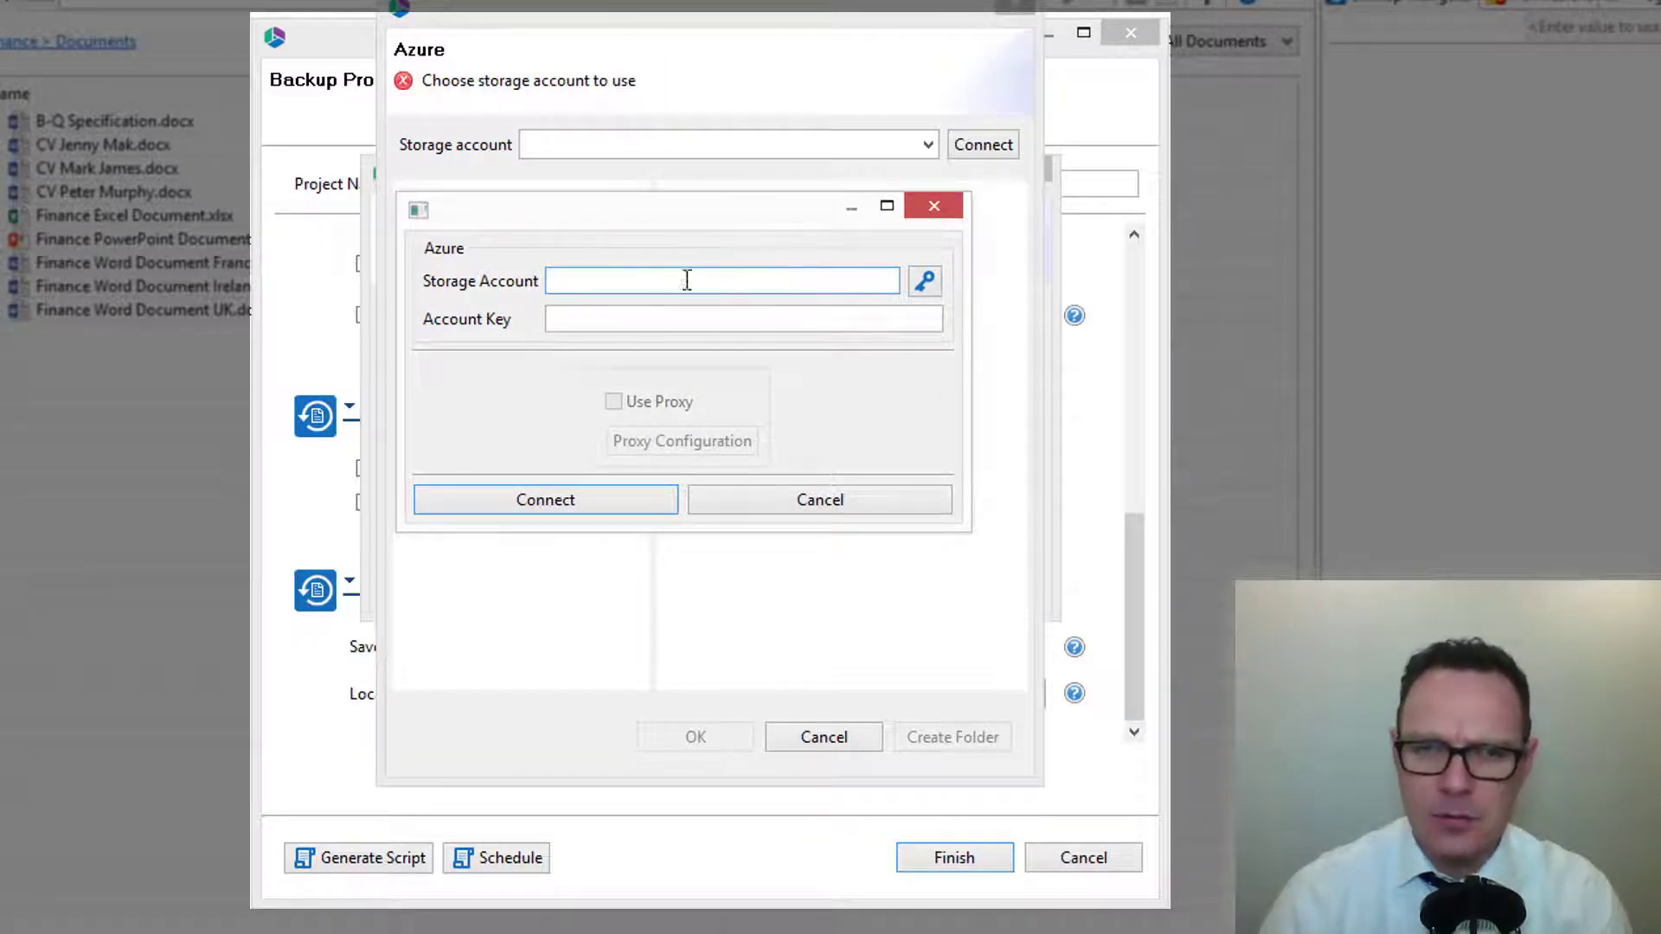
left_click(773, 507)
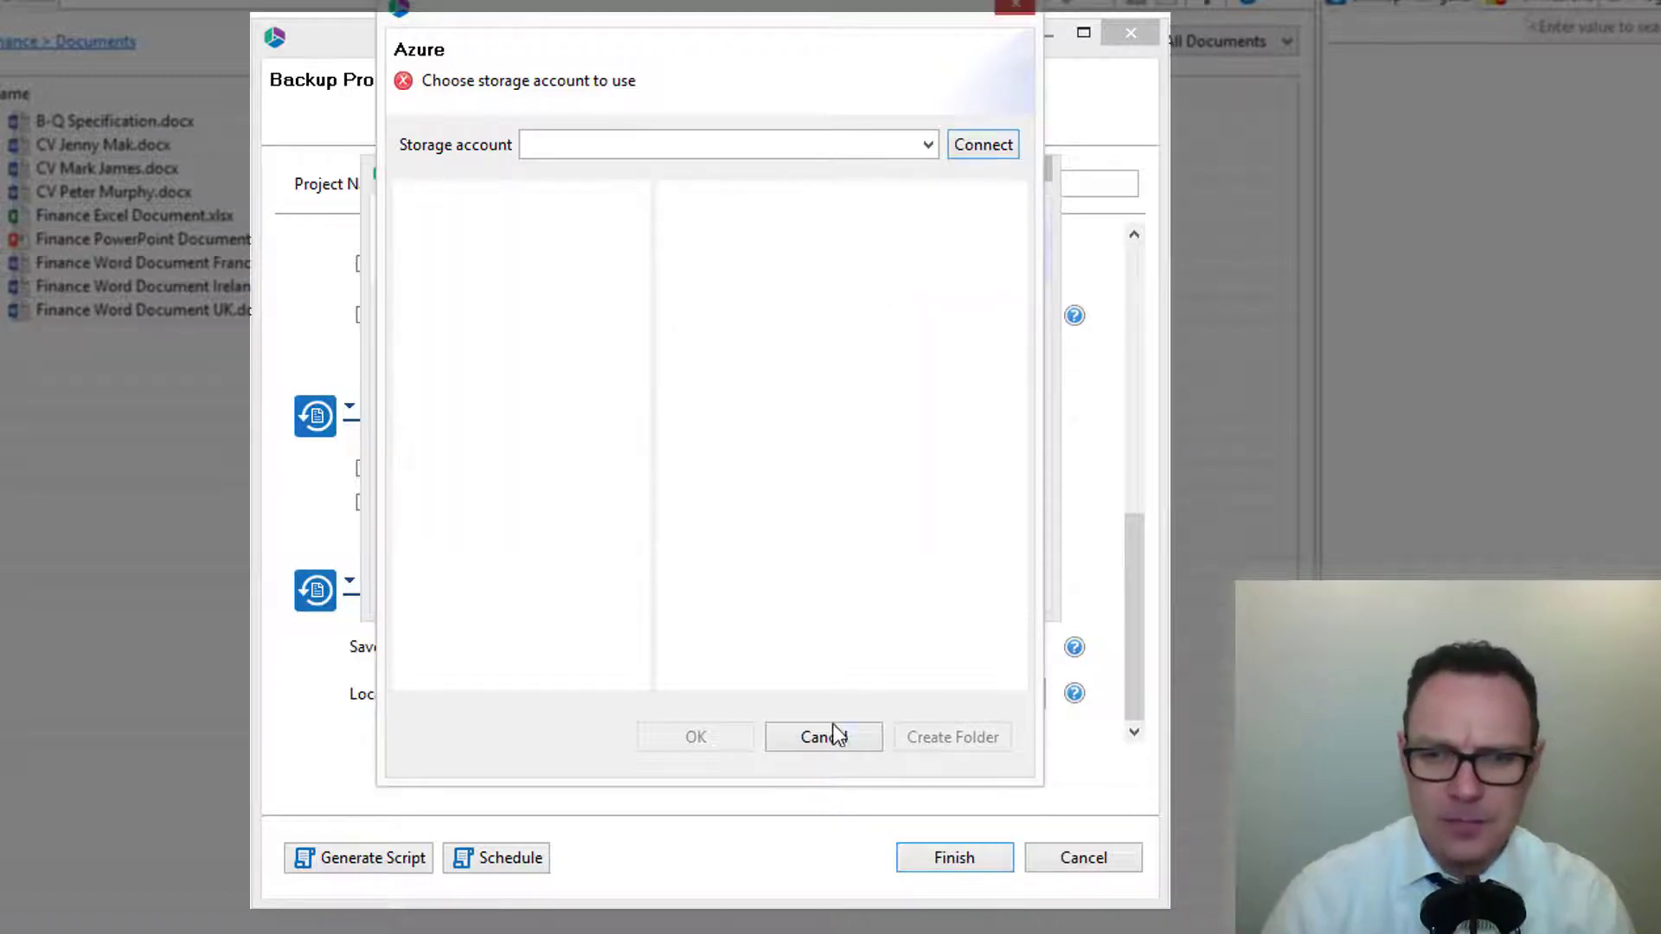
left_click(831, 733)
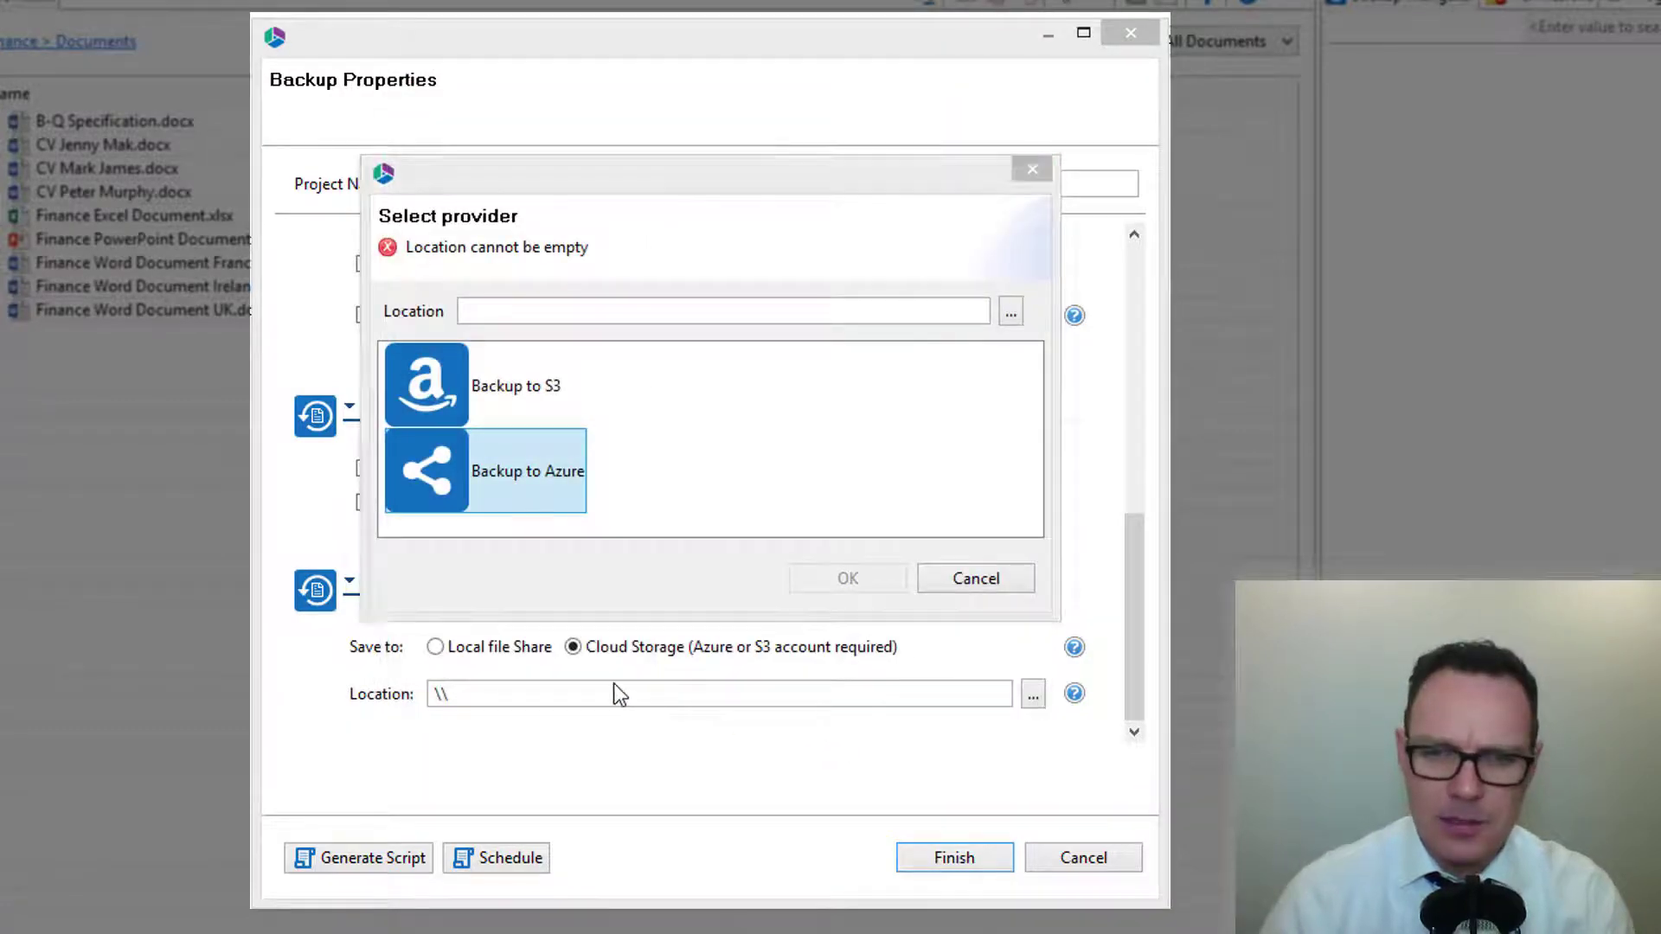
left_click(996, 576)
left_click(556, 692)
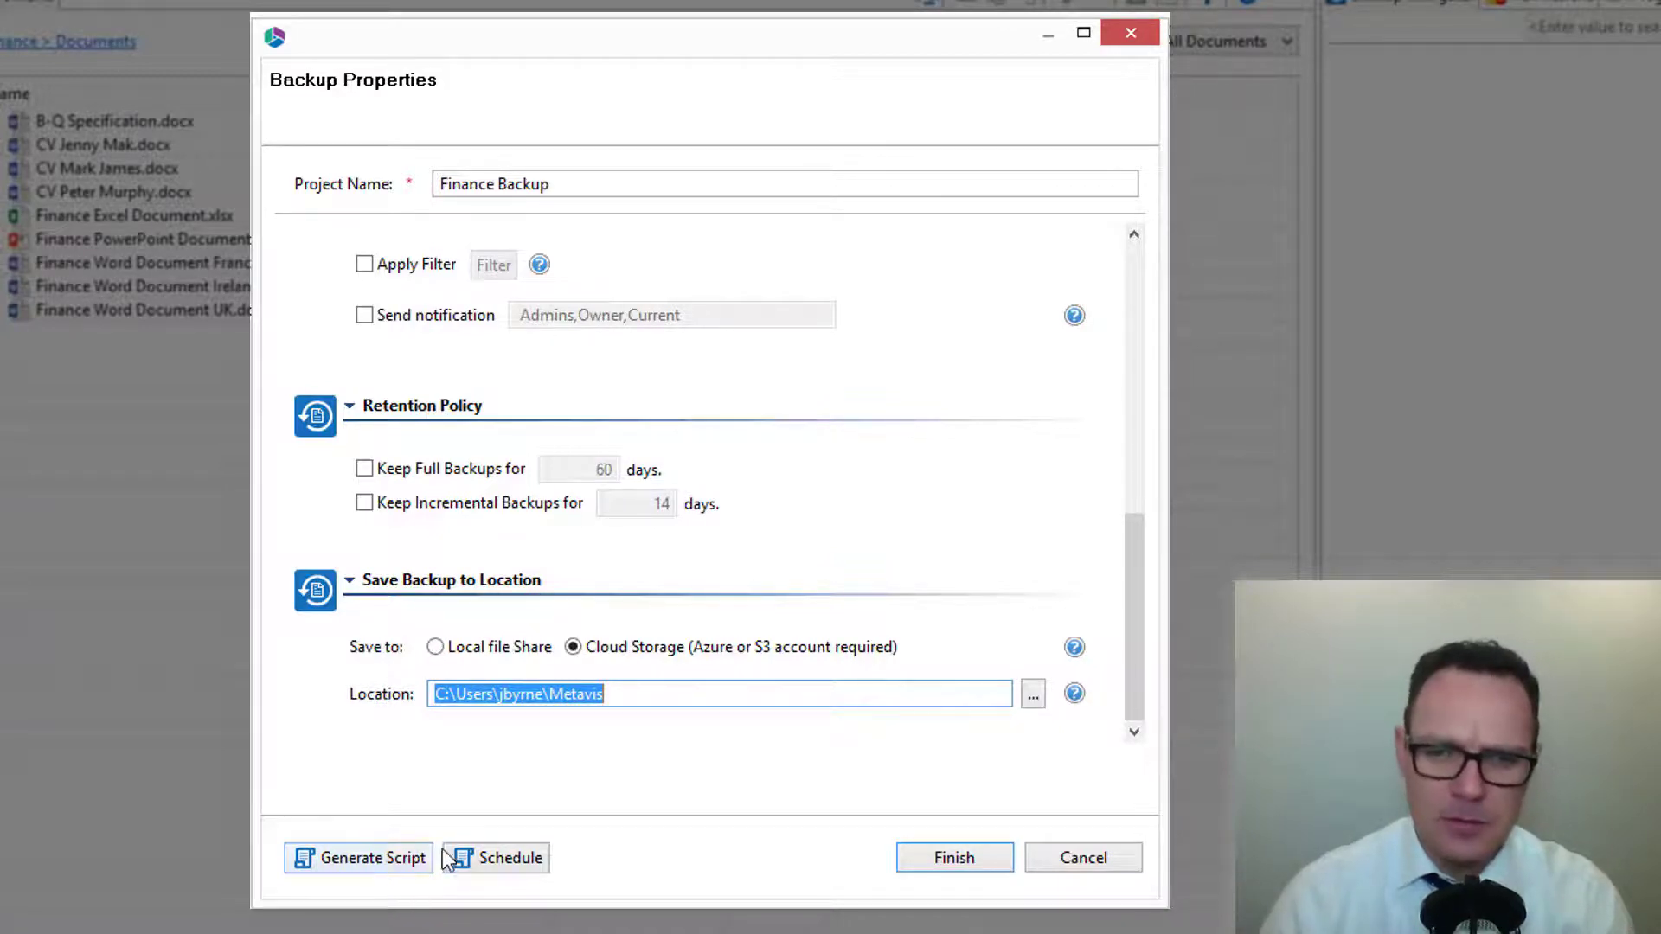
Check the scheduling options for the backup without scheduling it, and set the save destination to Local file Share.
left_click(513, 859)
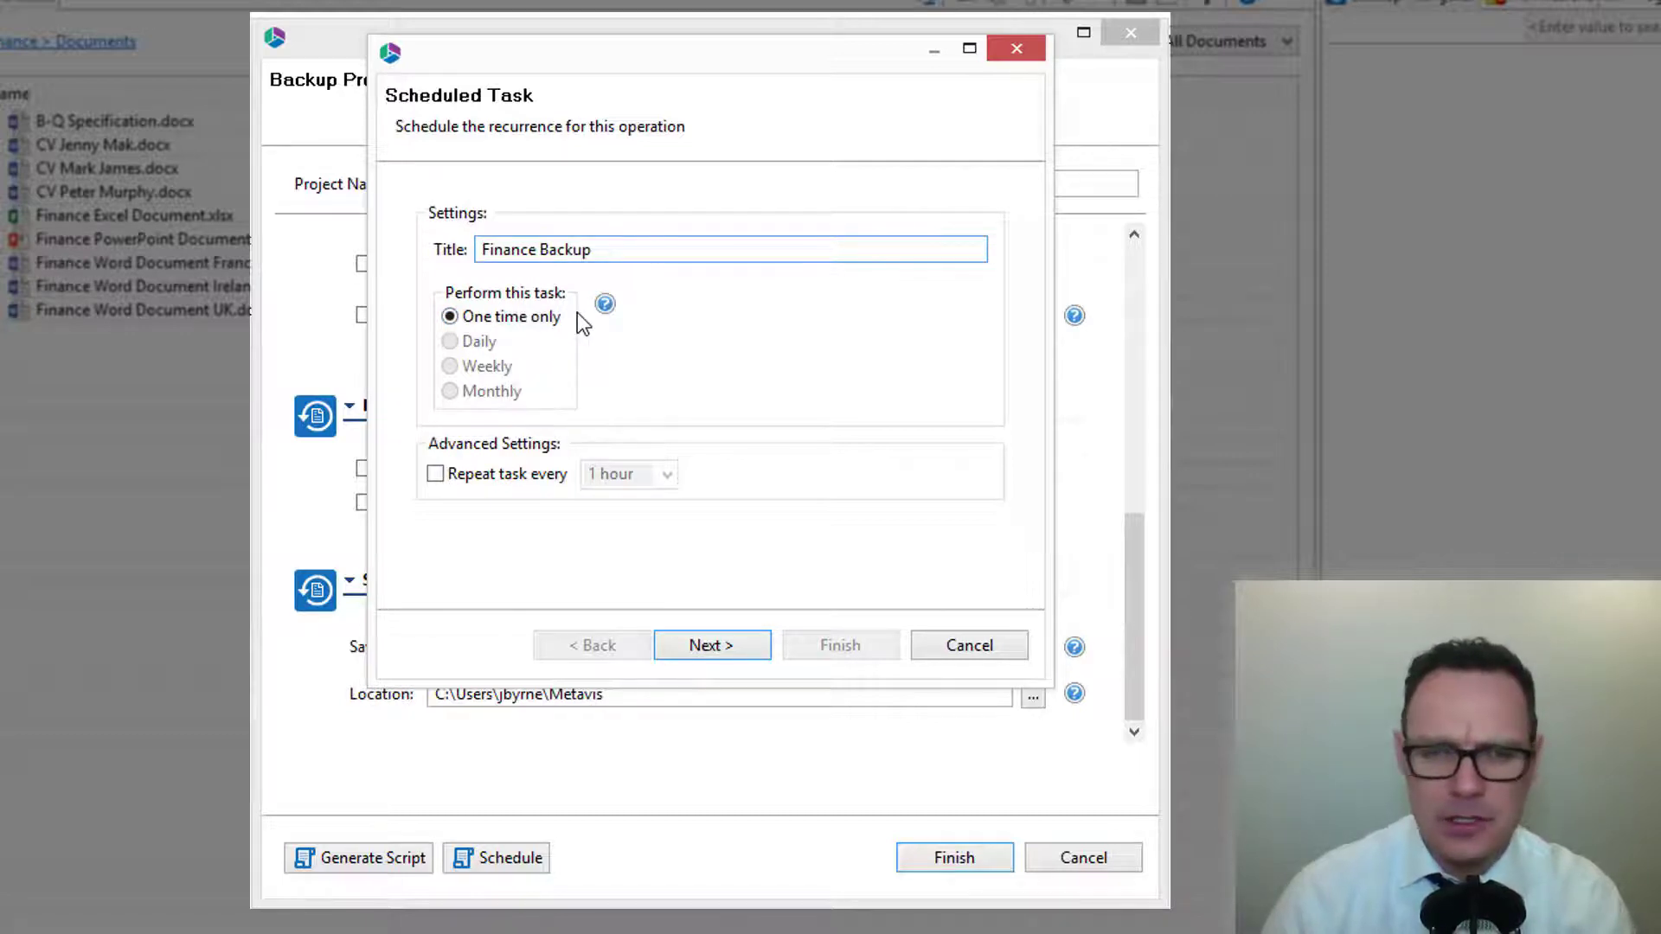
left_click(967, 645)
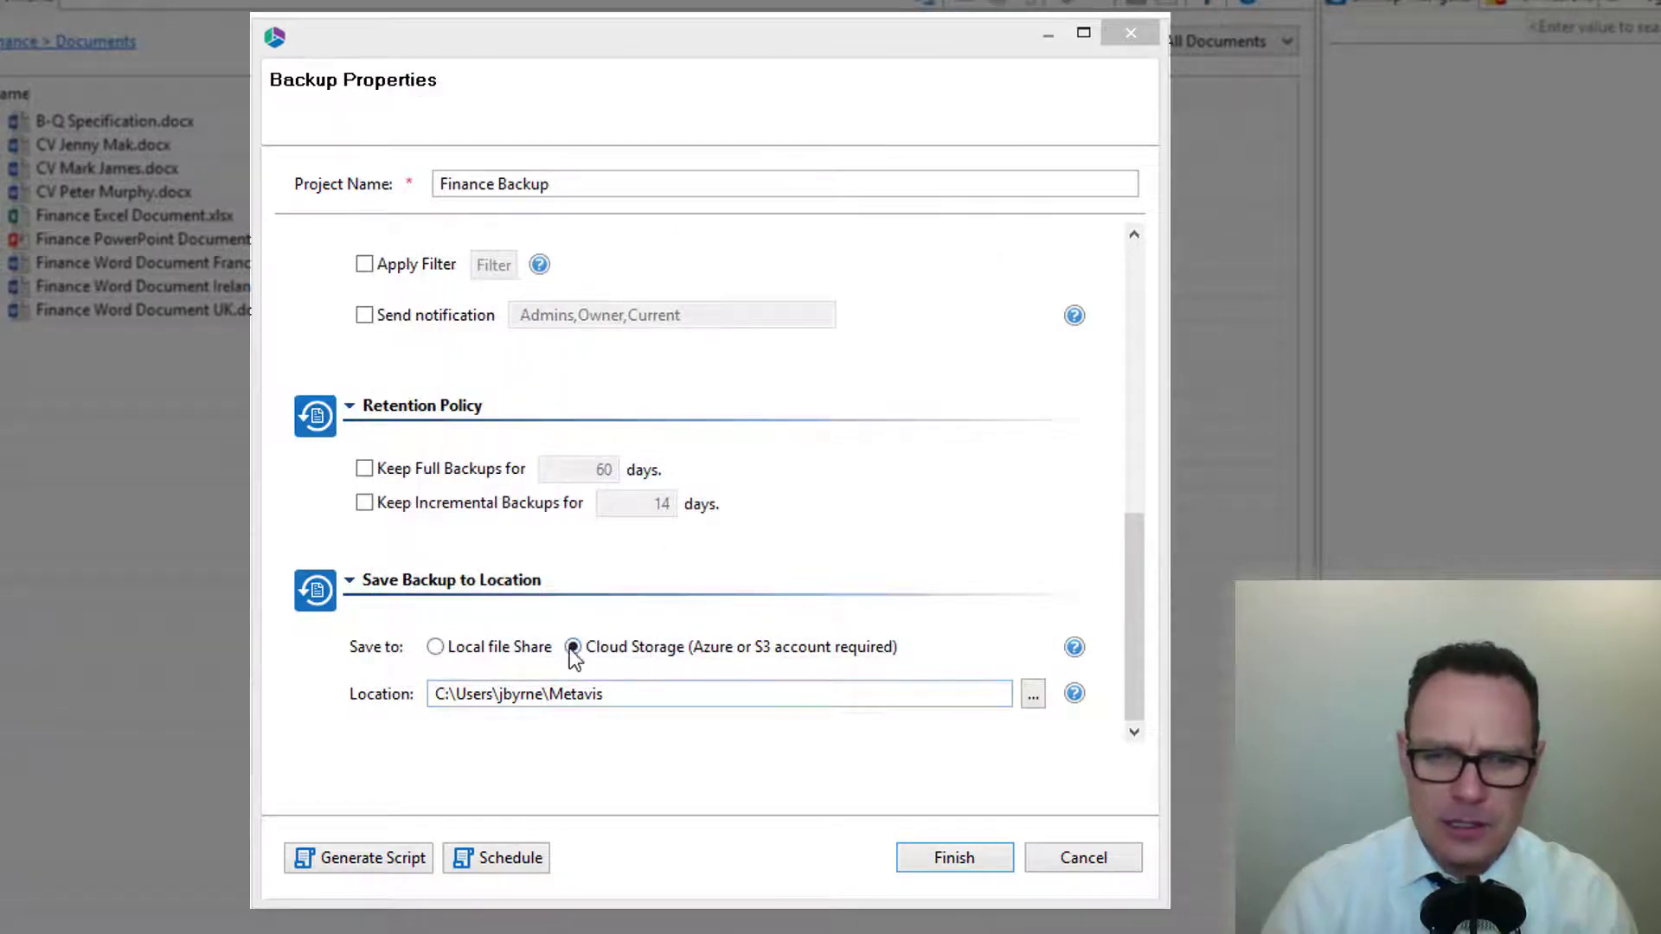
left_click(437, 649)
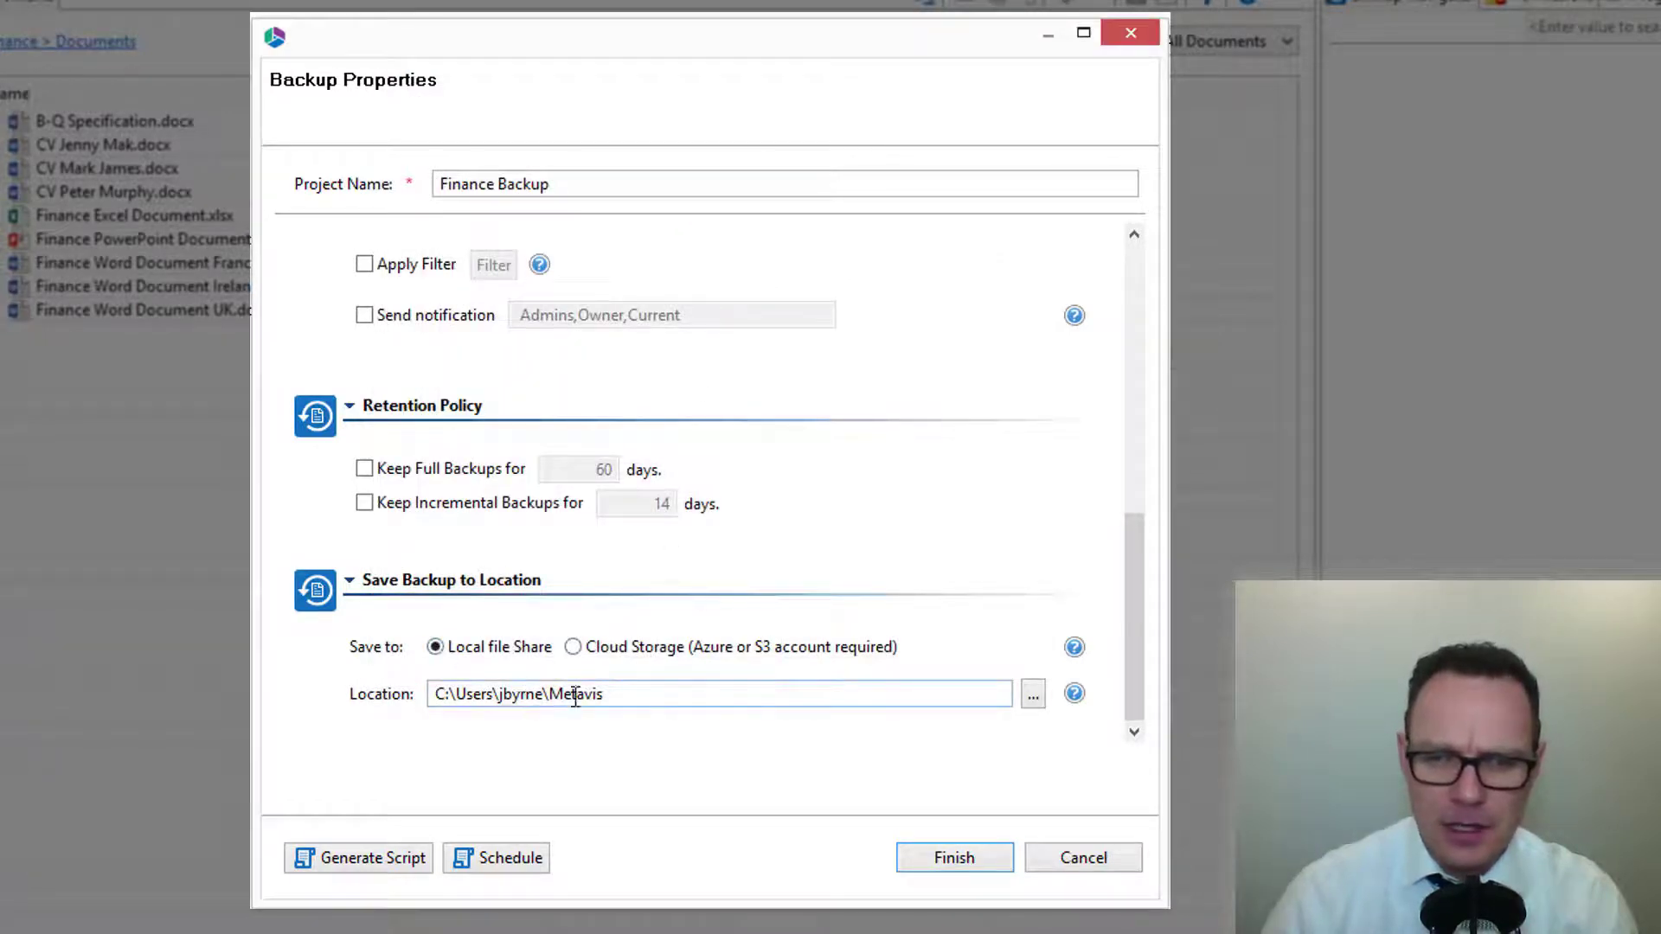
Run the Finance backup to the local Metavis folder and open the log of the completed job.
left_click(625, 699)
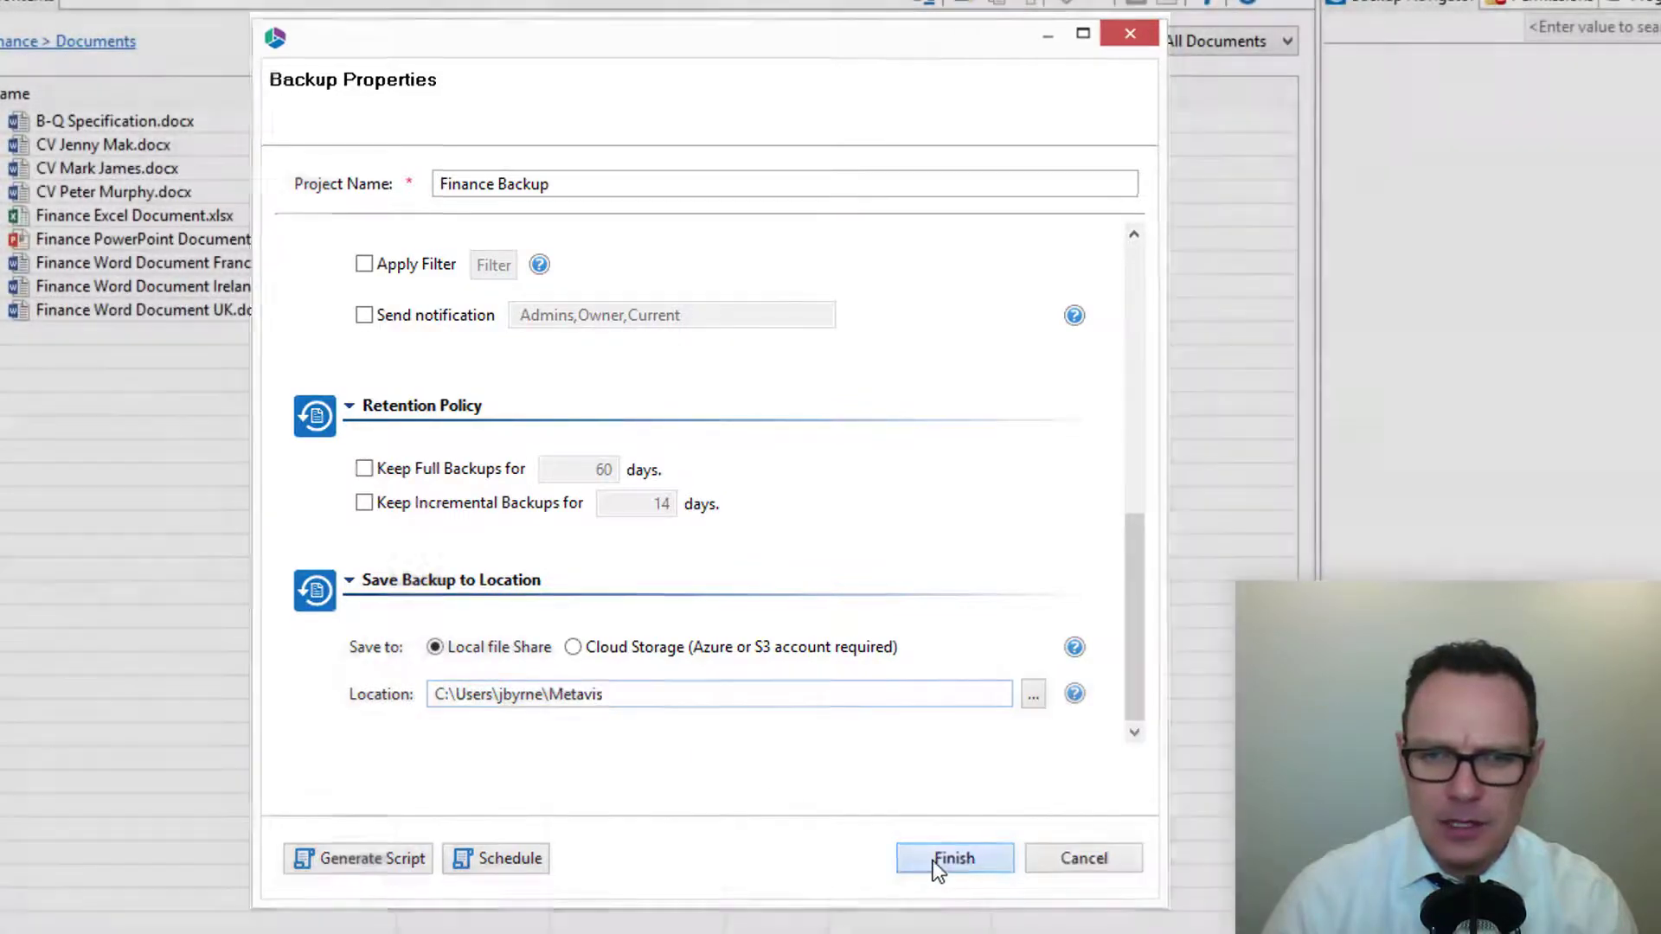
left_click(952, 858)
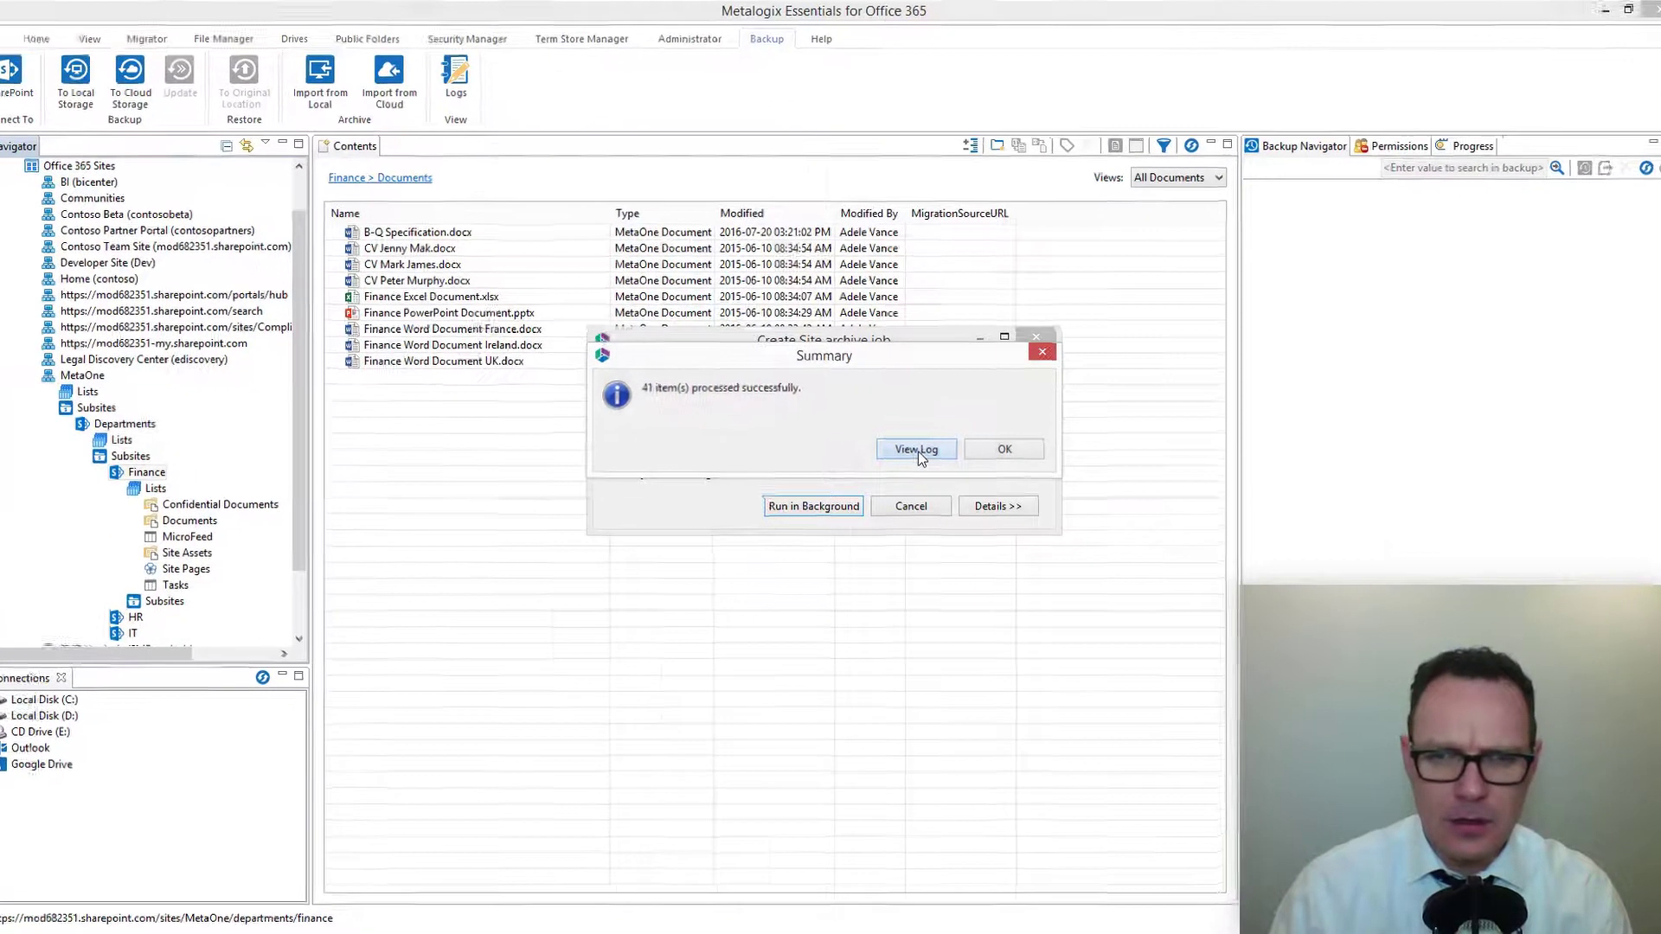
left_click(917, 449)
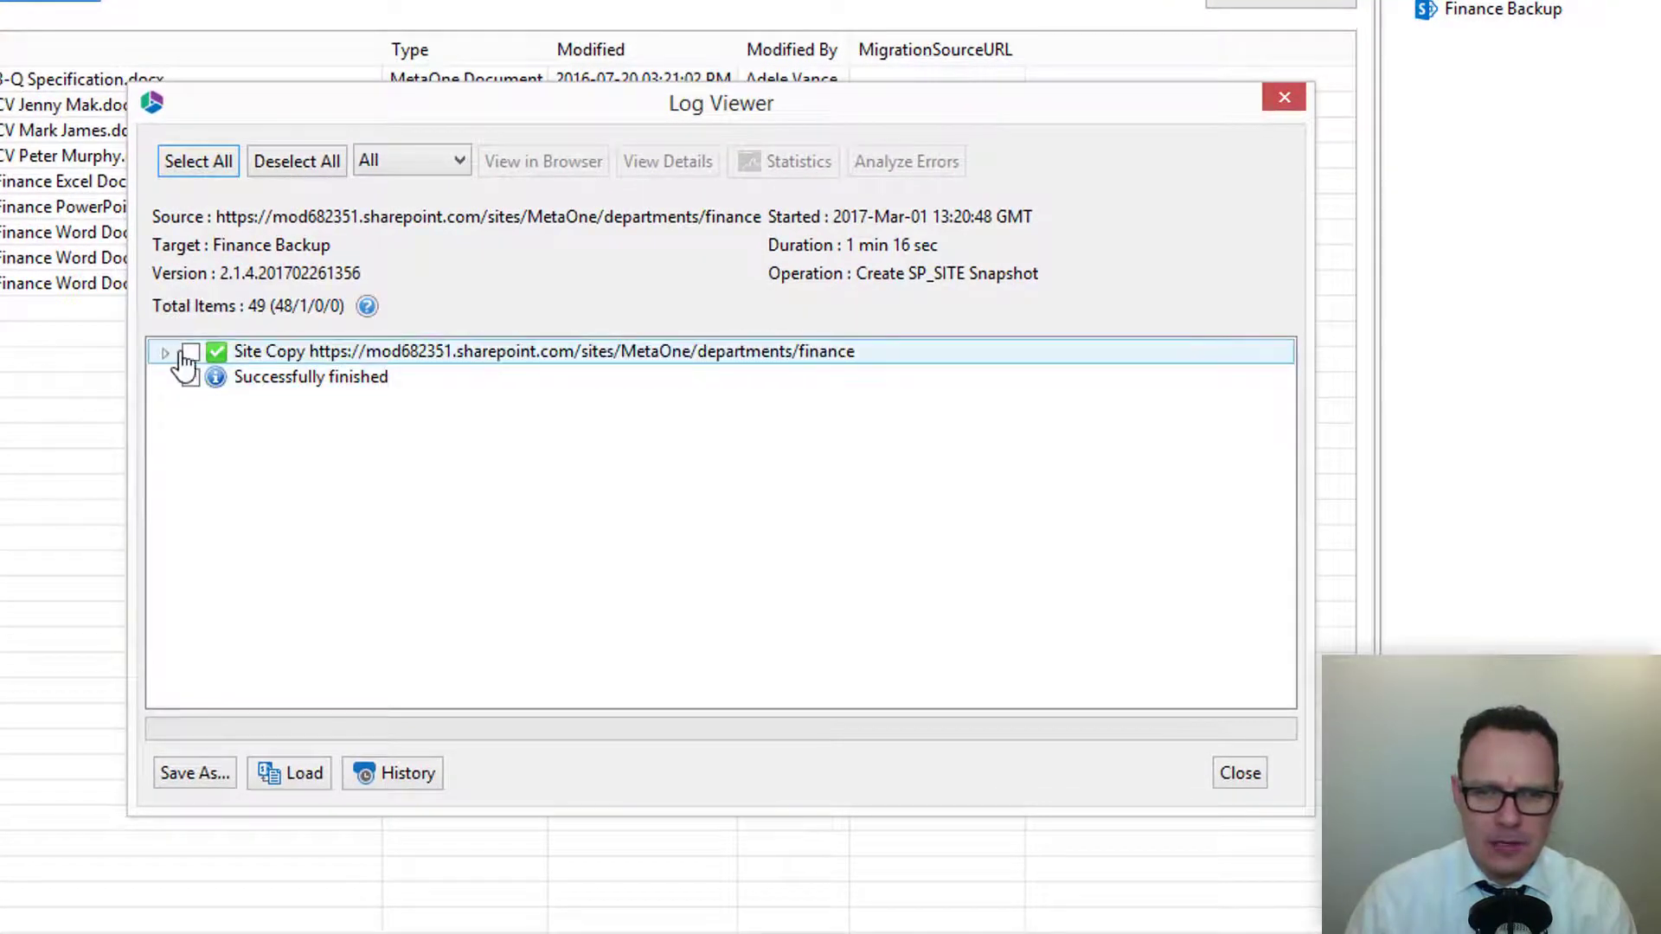
Expand the site copy's Confidential Documents entries in the log and view the details of Confidential 2.docx.
left_click(165, 352)
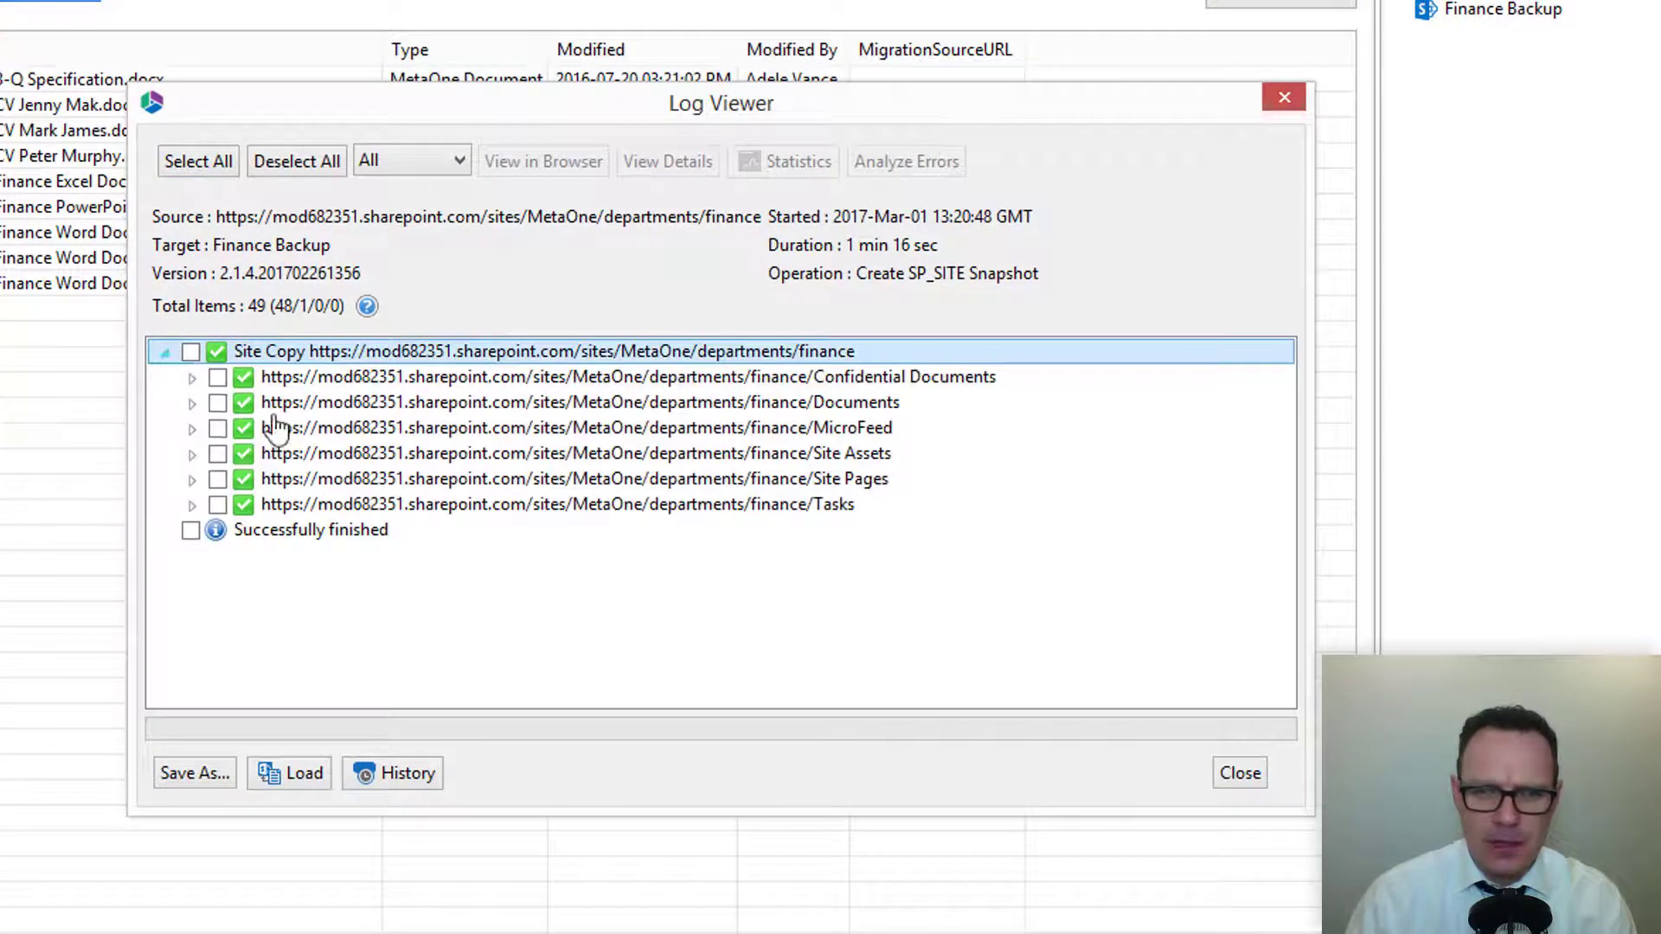
left_click(192, 378)
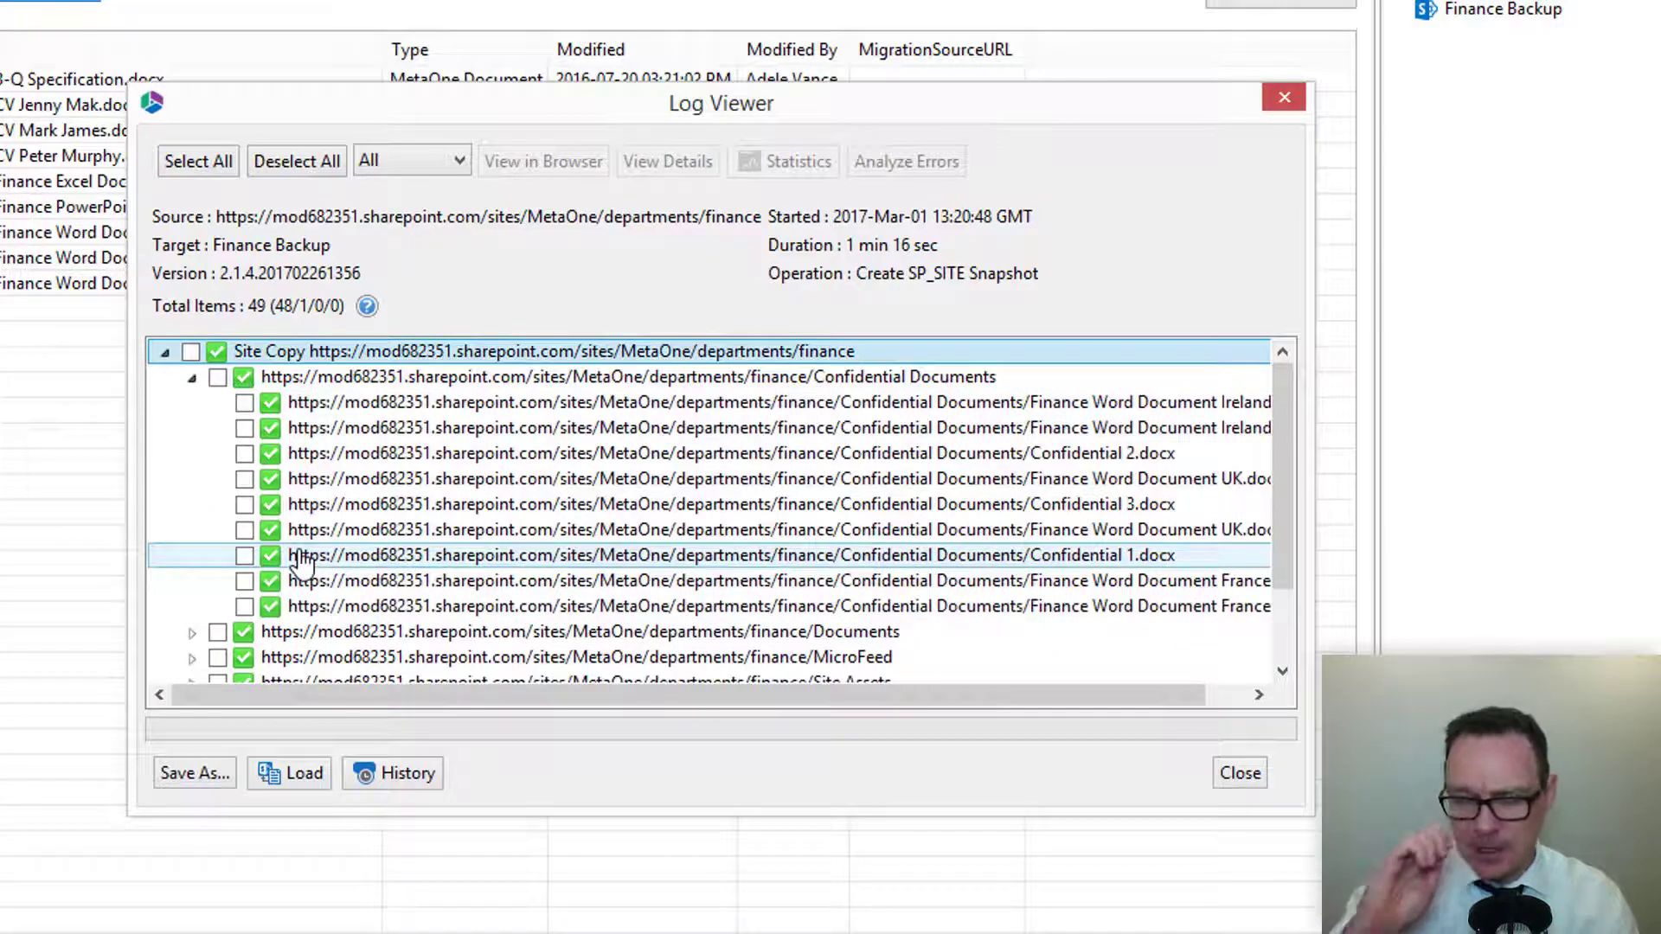
double_click(363, 460)
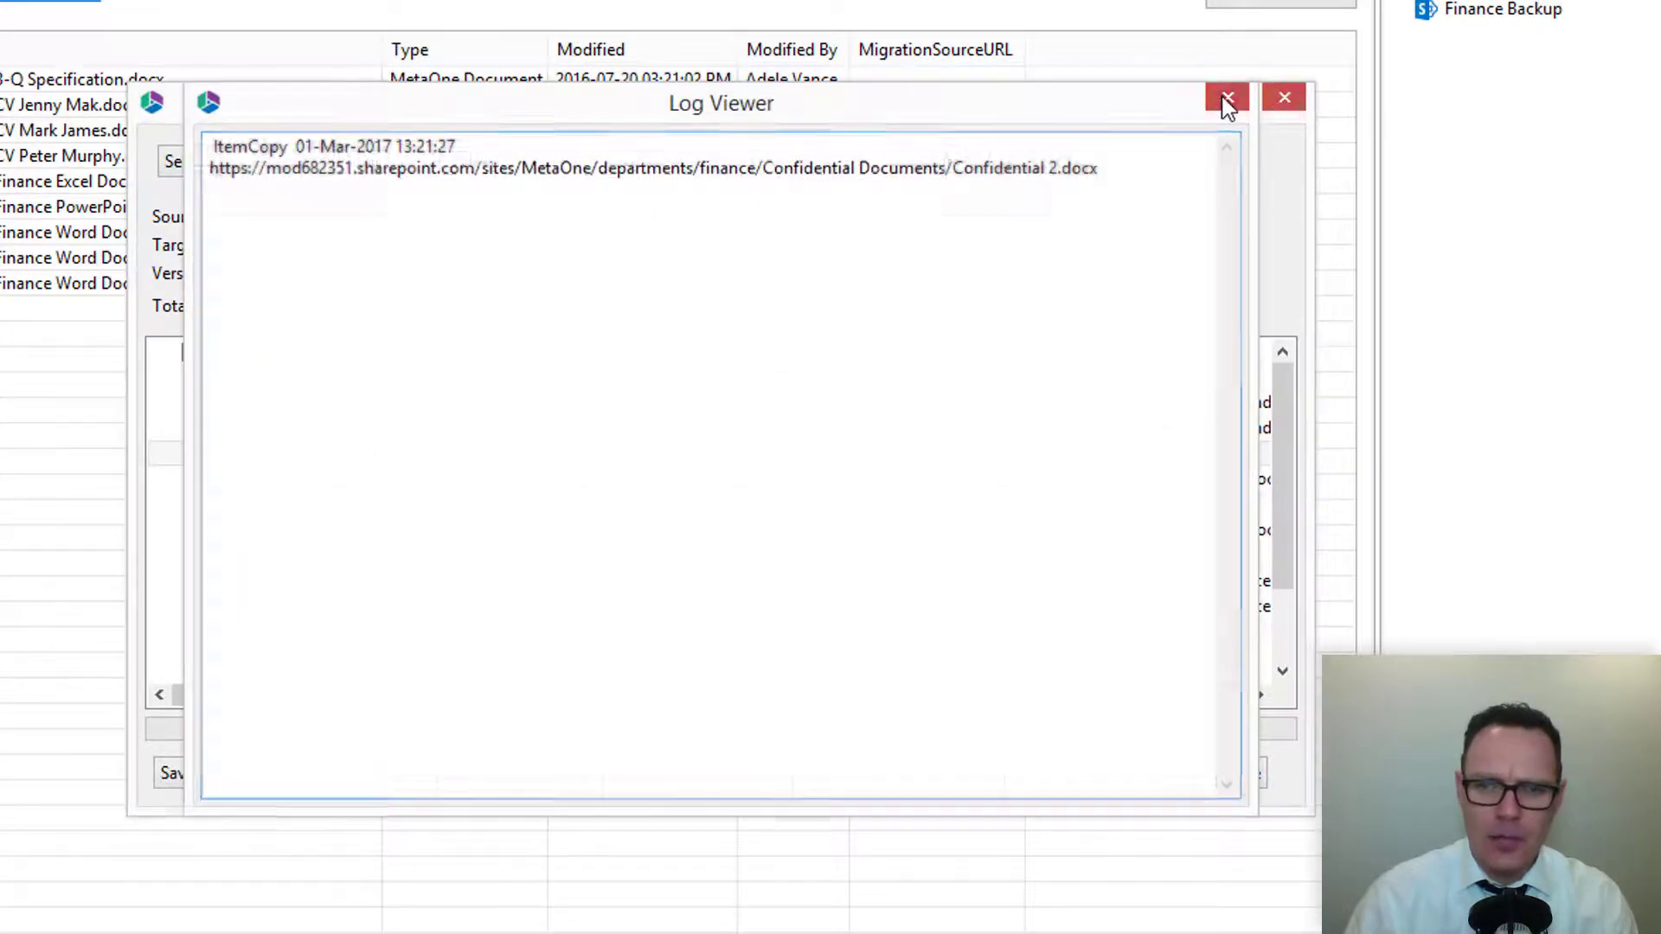
left_click(1226, 101)
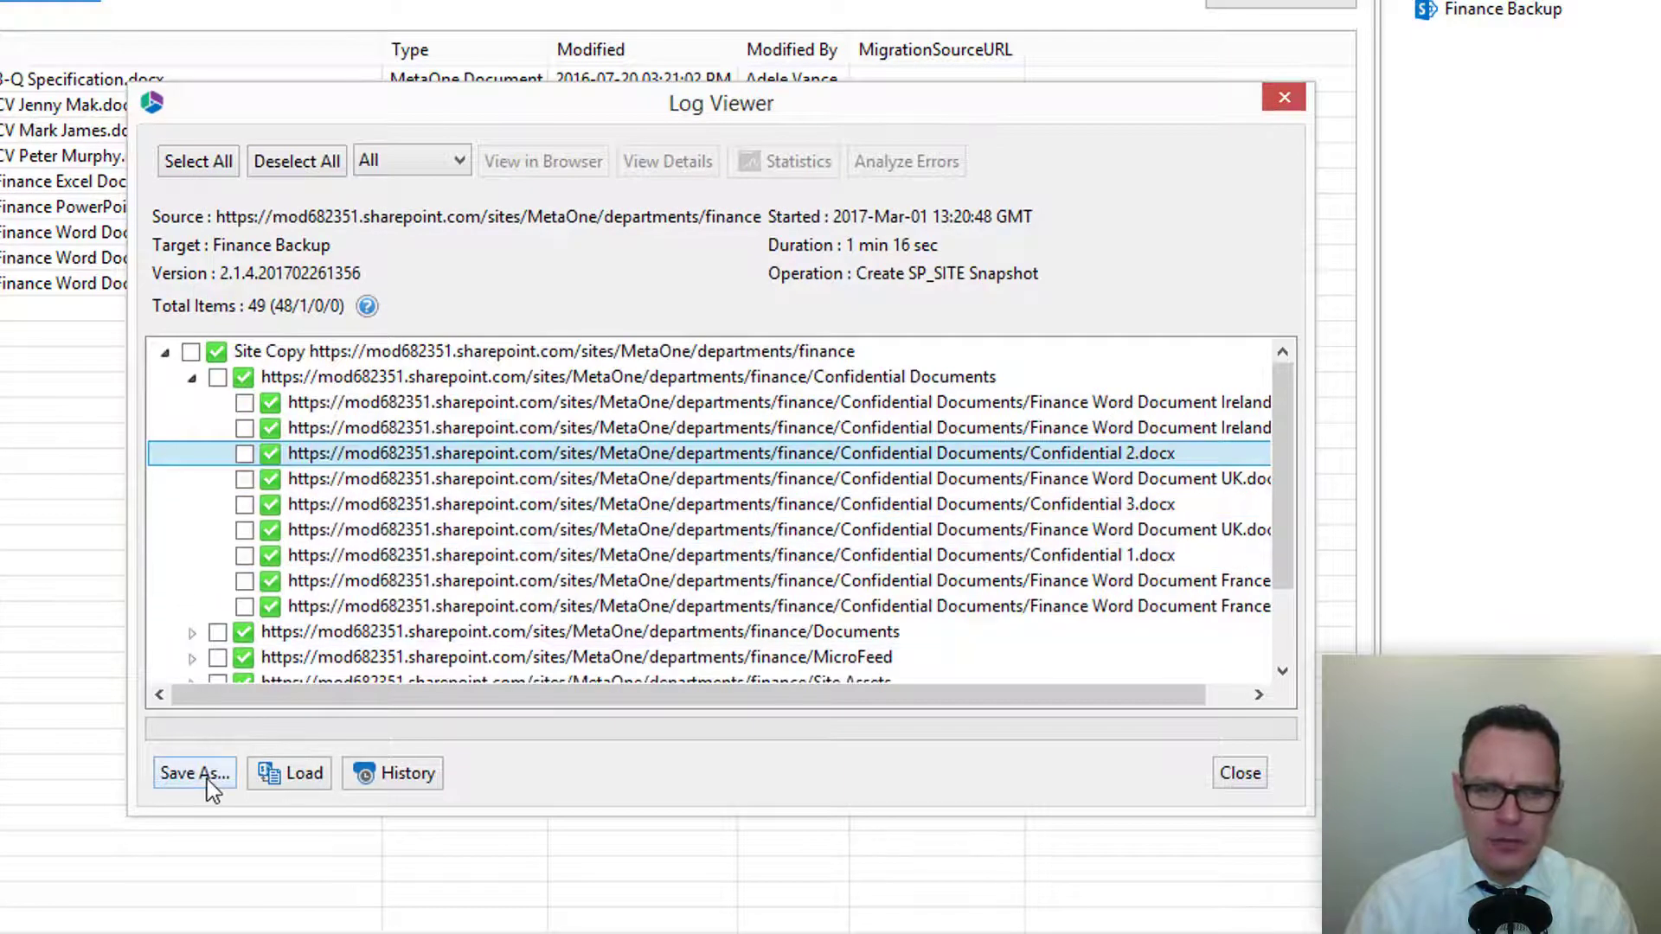
Select all log entries, check the available formats for saving the log, and close it without saving.
left_click(199, 162)
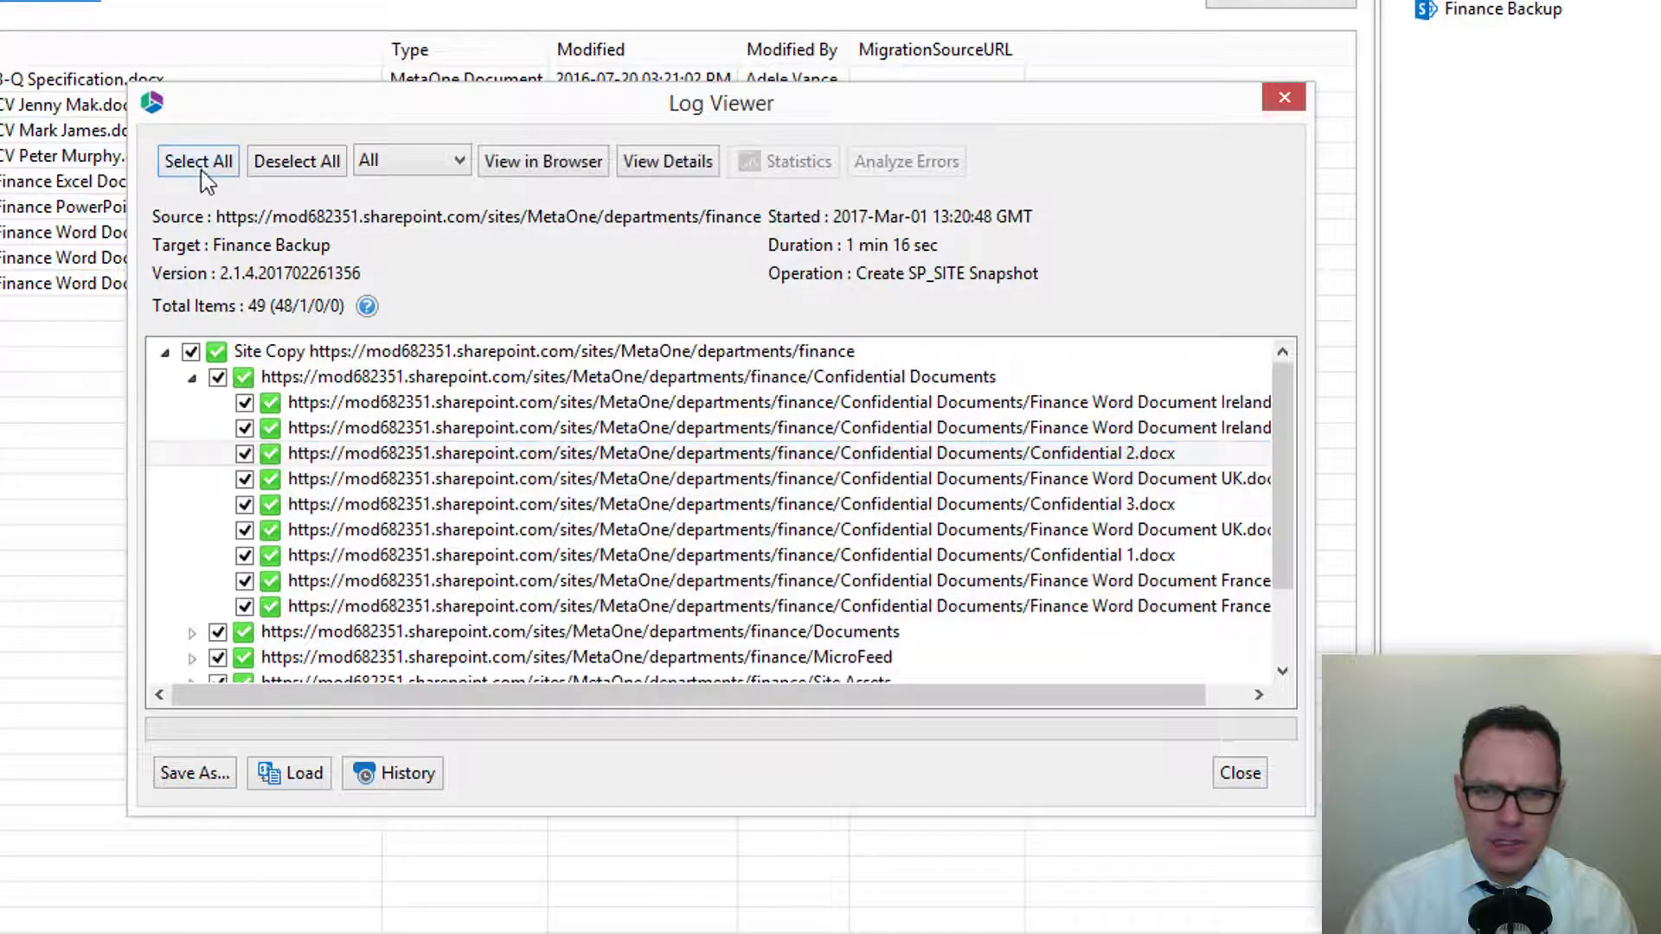
left_click(201, 776)
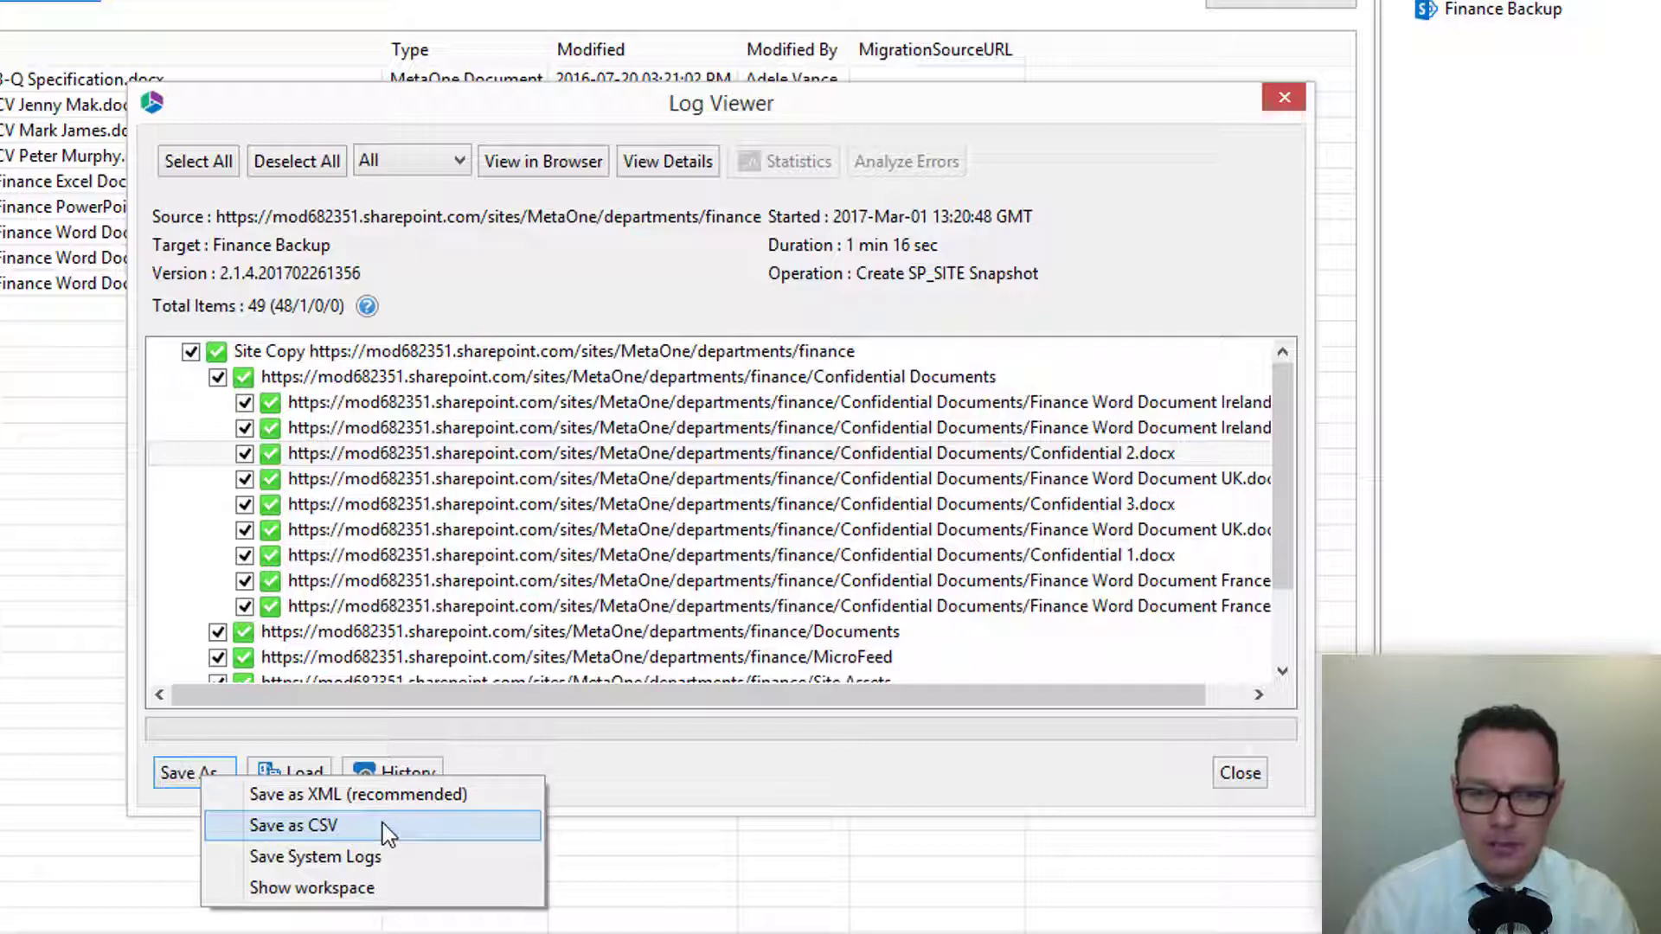
left_click(797, 783)
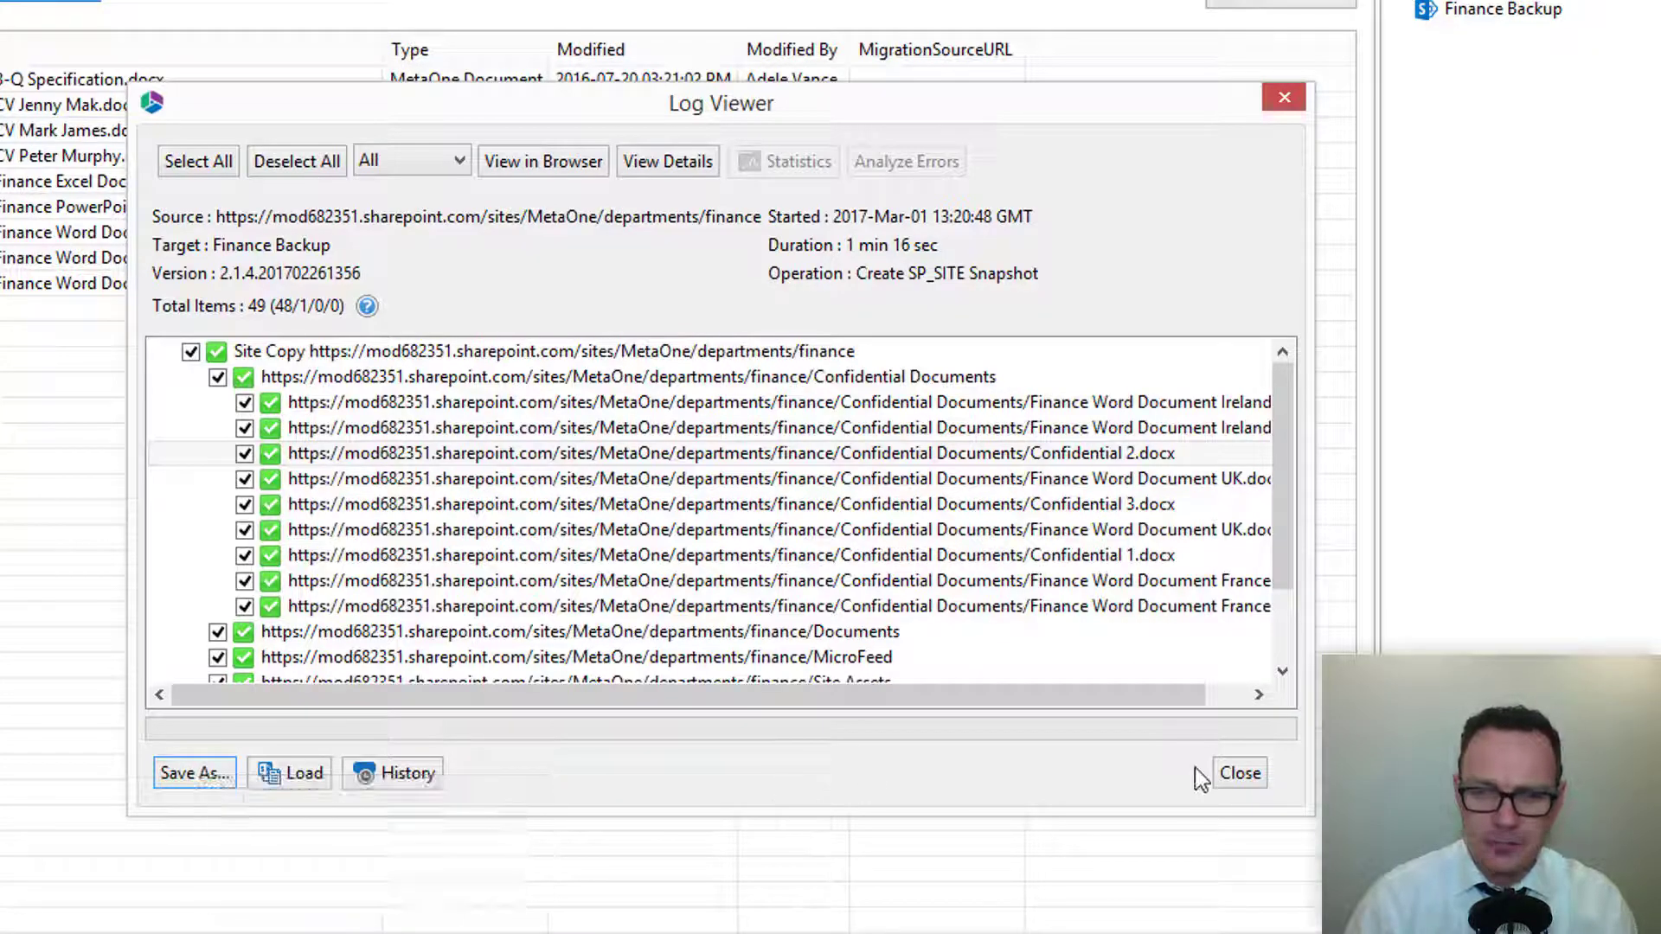
left_click(1238, 772)
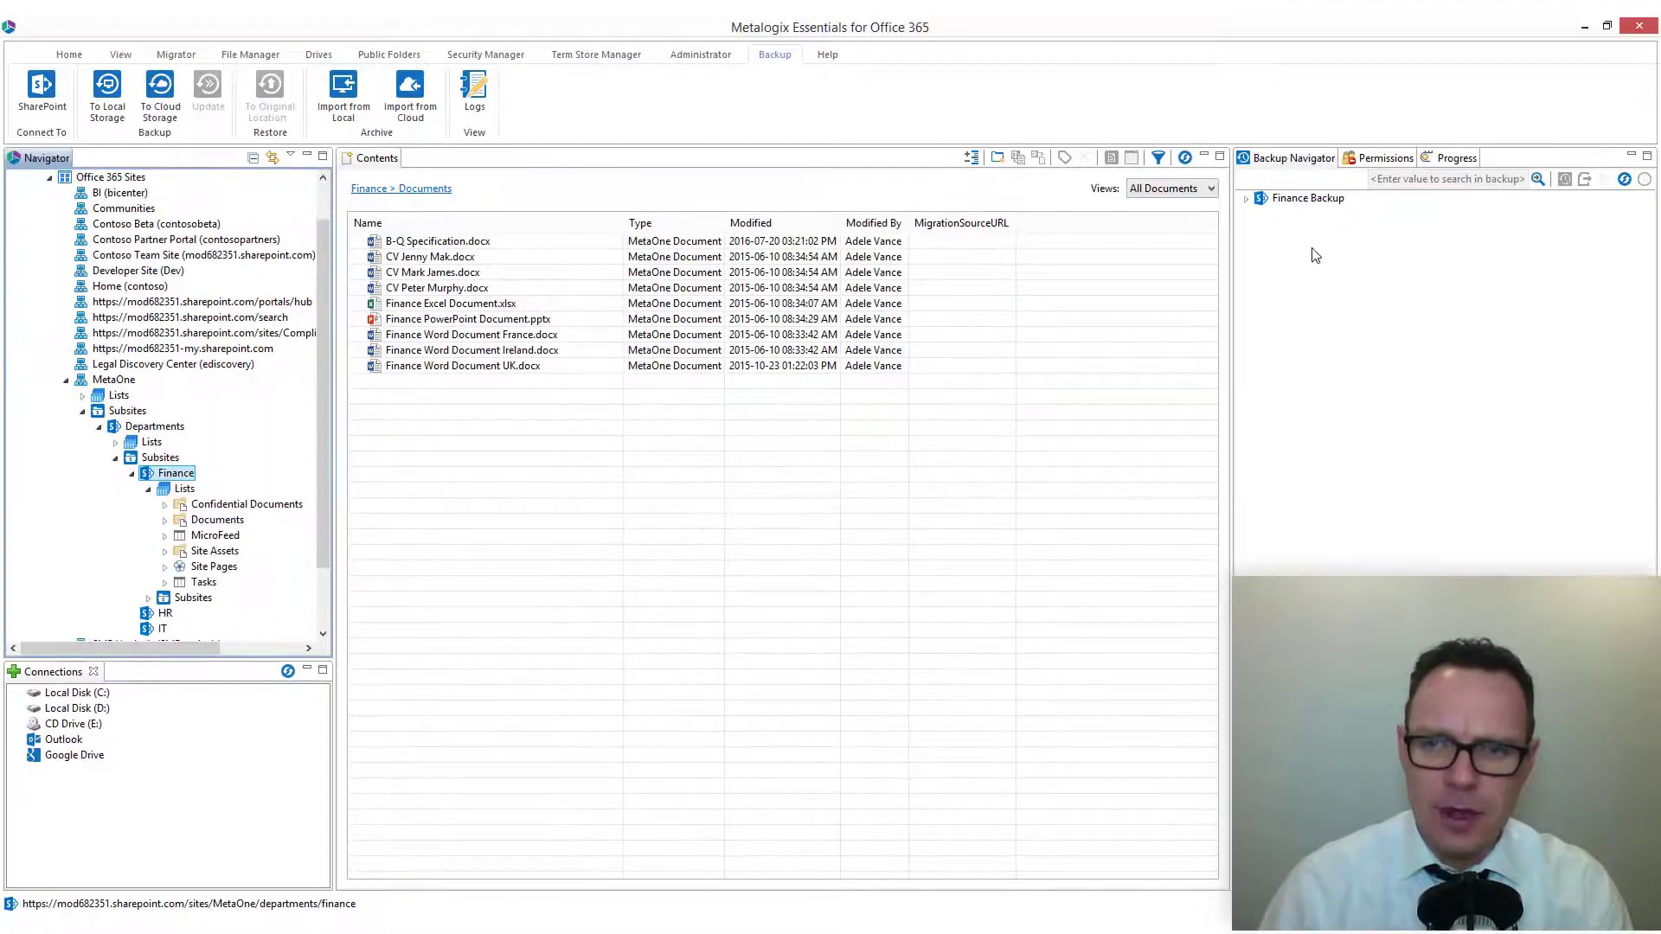
Expand the full Finance Backup snapshot down to its lists and show the contents of the backed-up Documents library.
left_click(1247, 199)
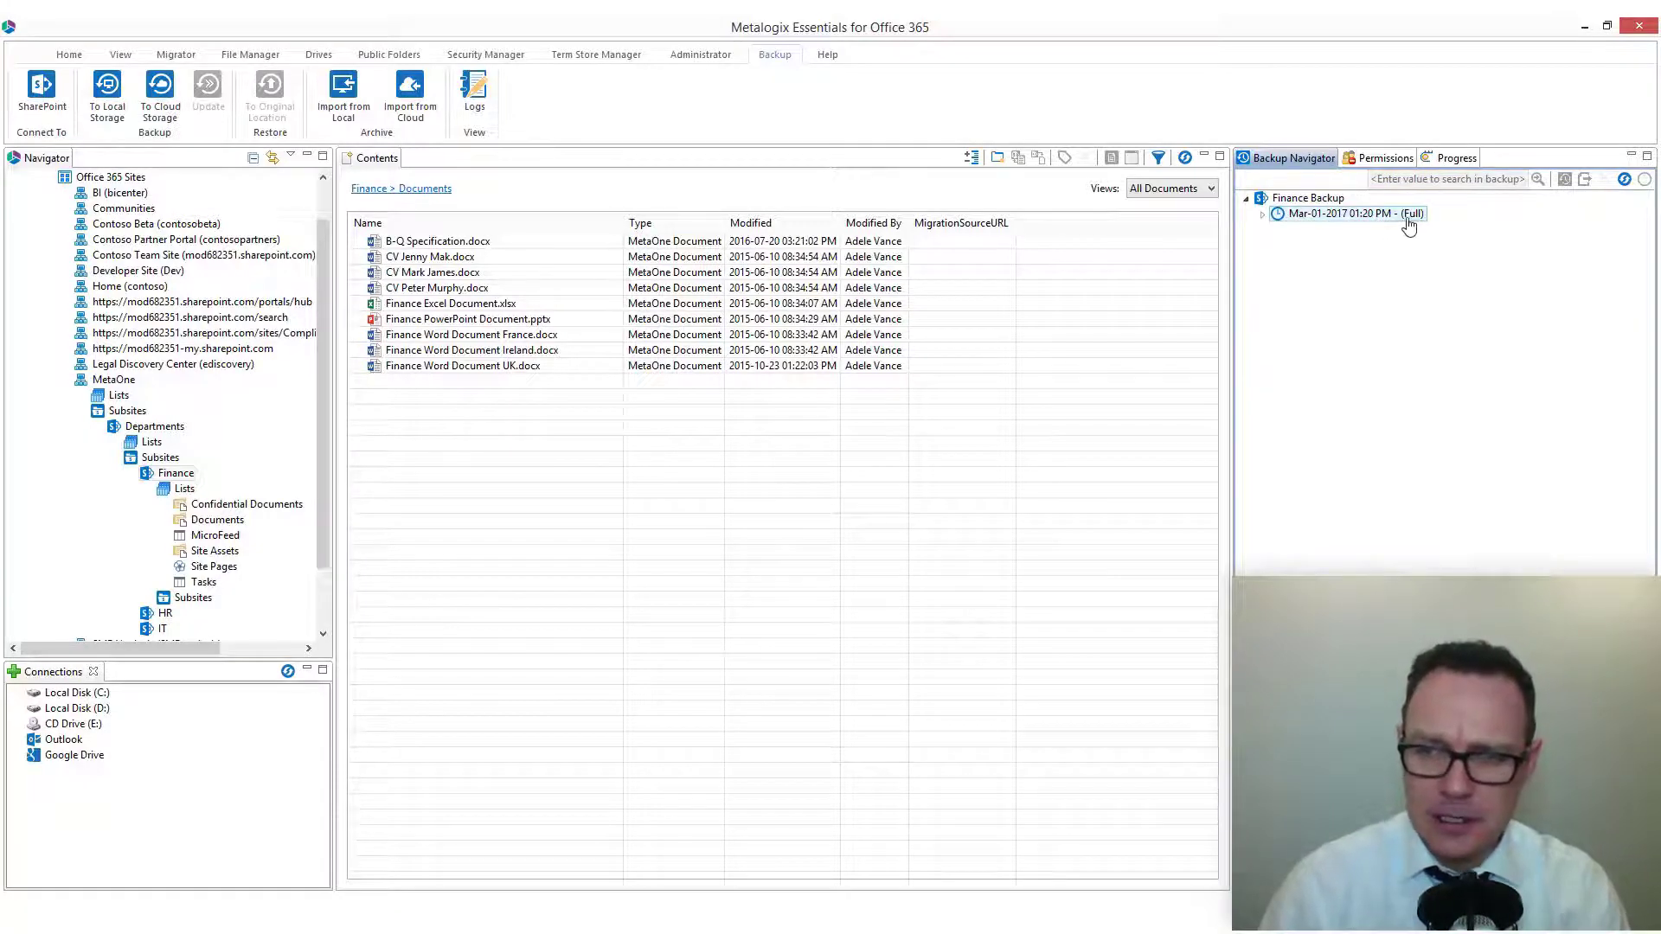
left_click(1262, 216)
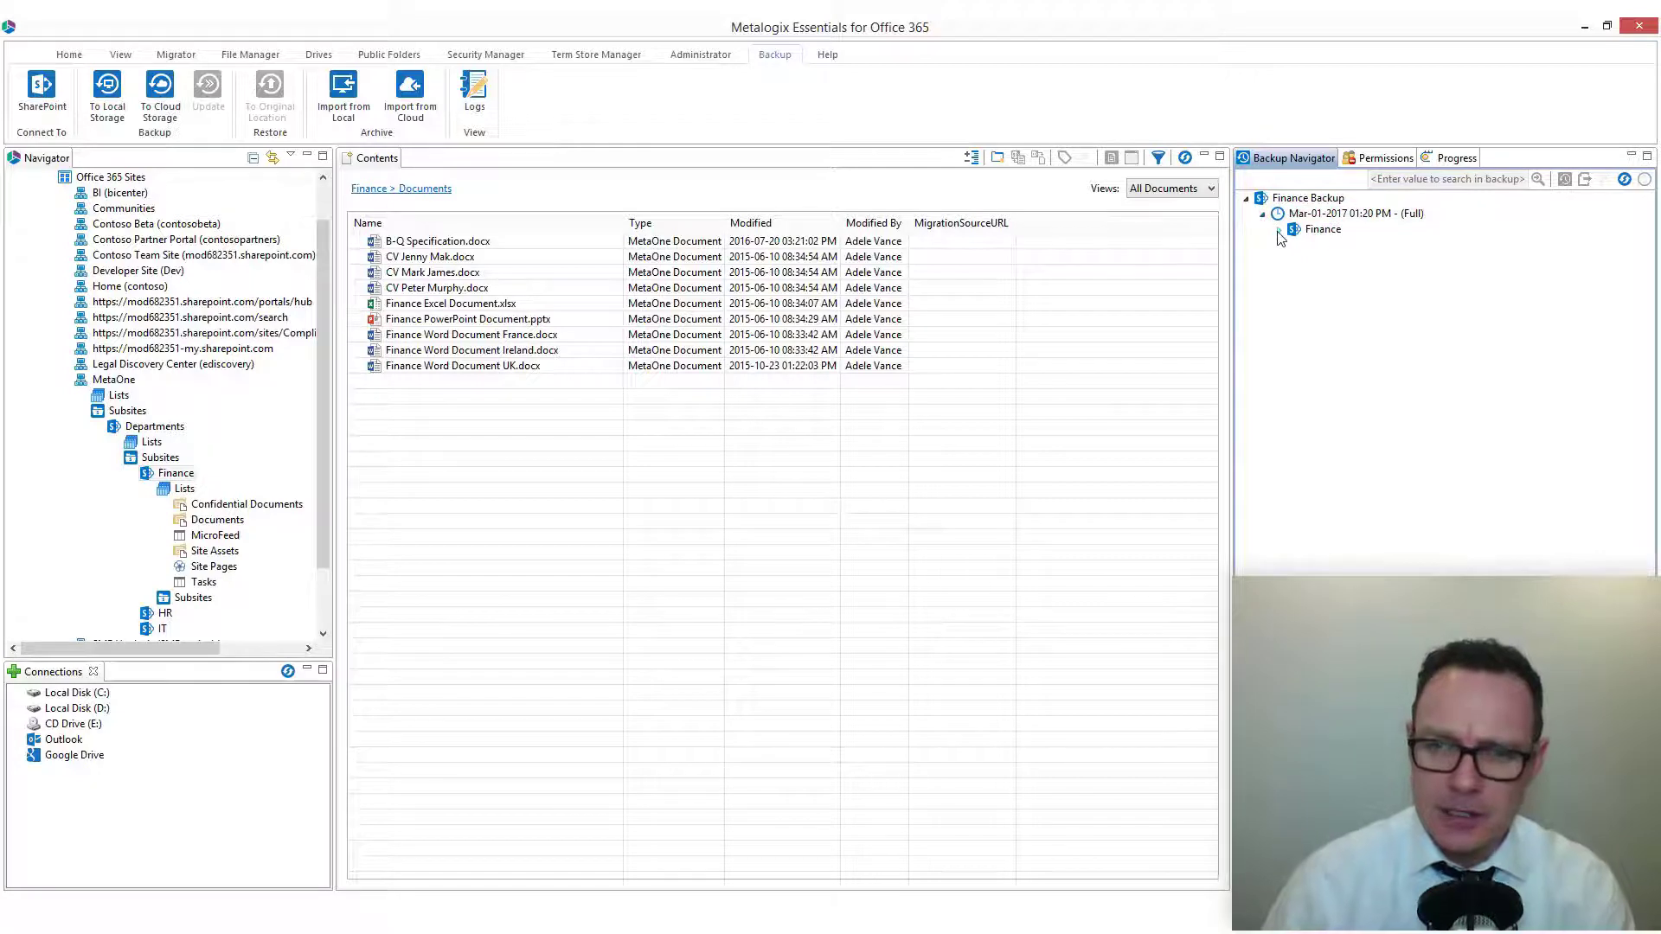
left_click(1278, 230)
left_click(1296, 245)
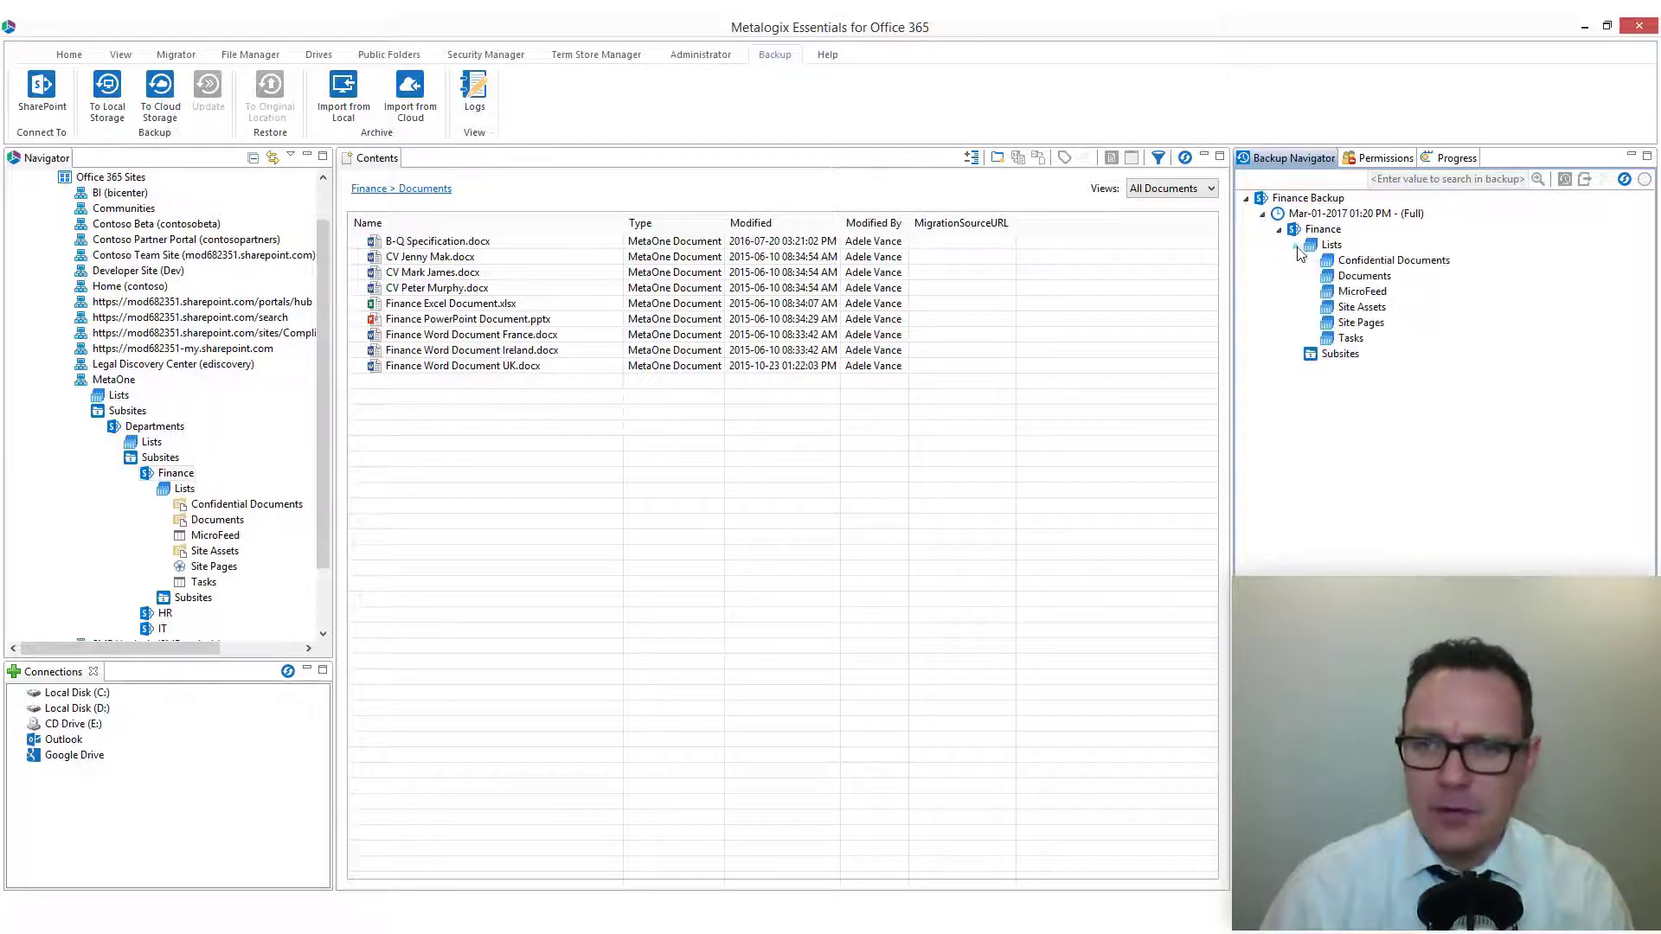
left_click(1364, 277)
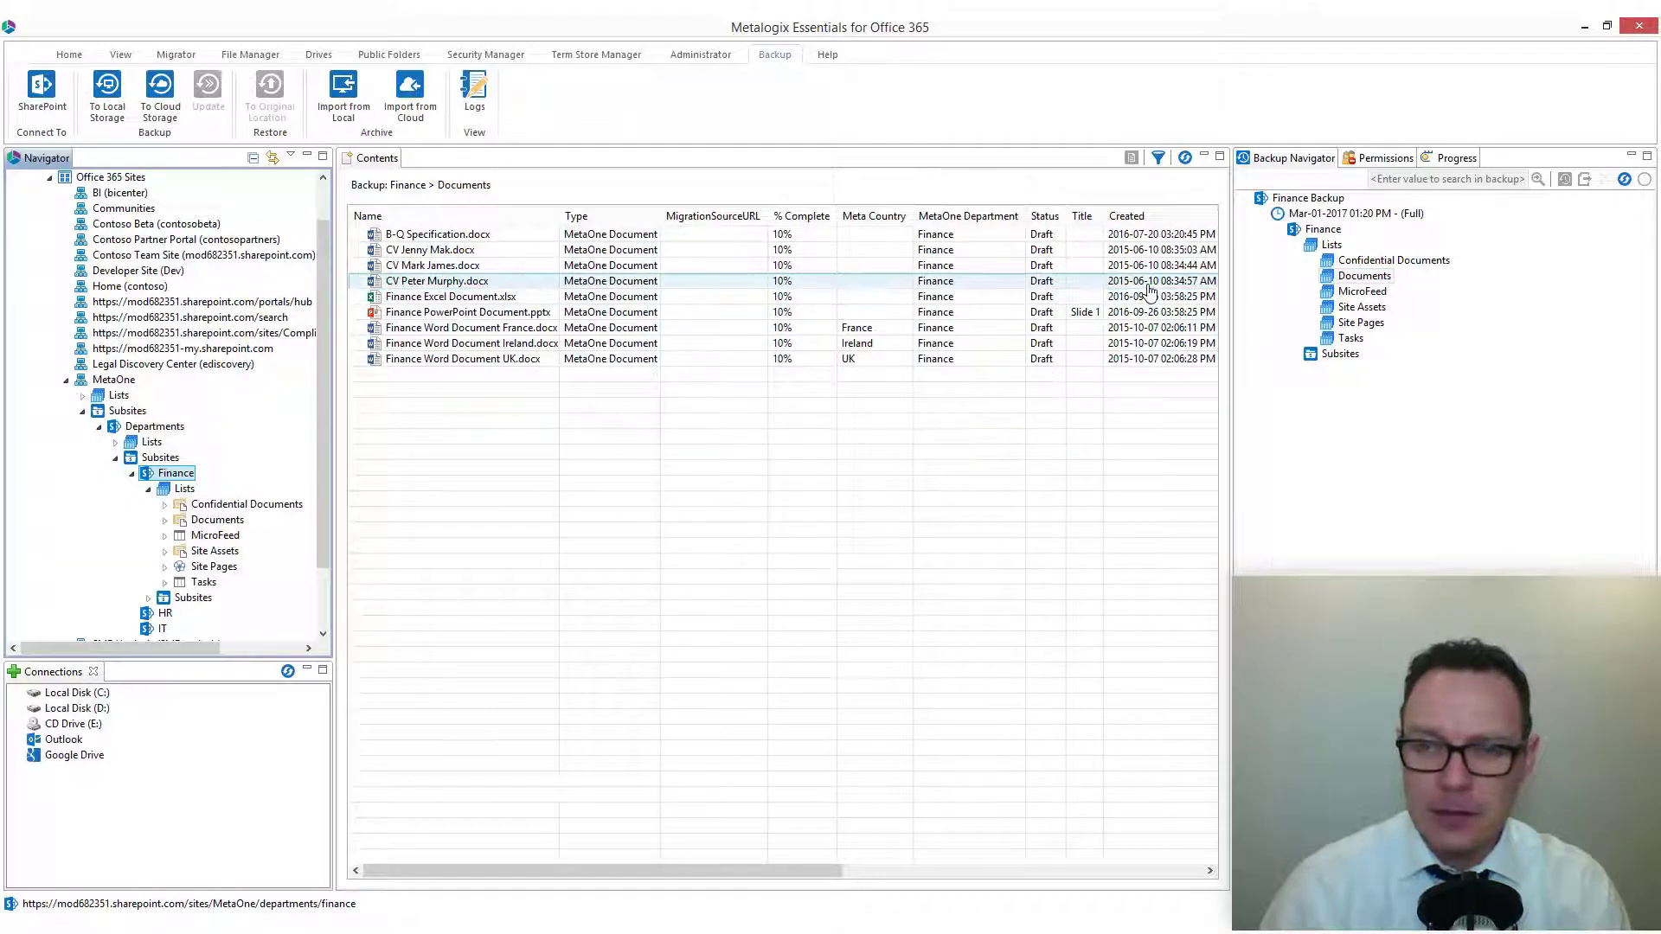
Try a Full Update of the Finance Backup with a scheduled task titled New, and cancel both the schedule and the update.
right_click(1303, 201)
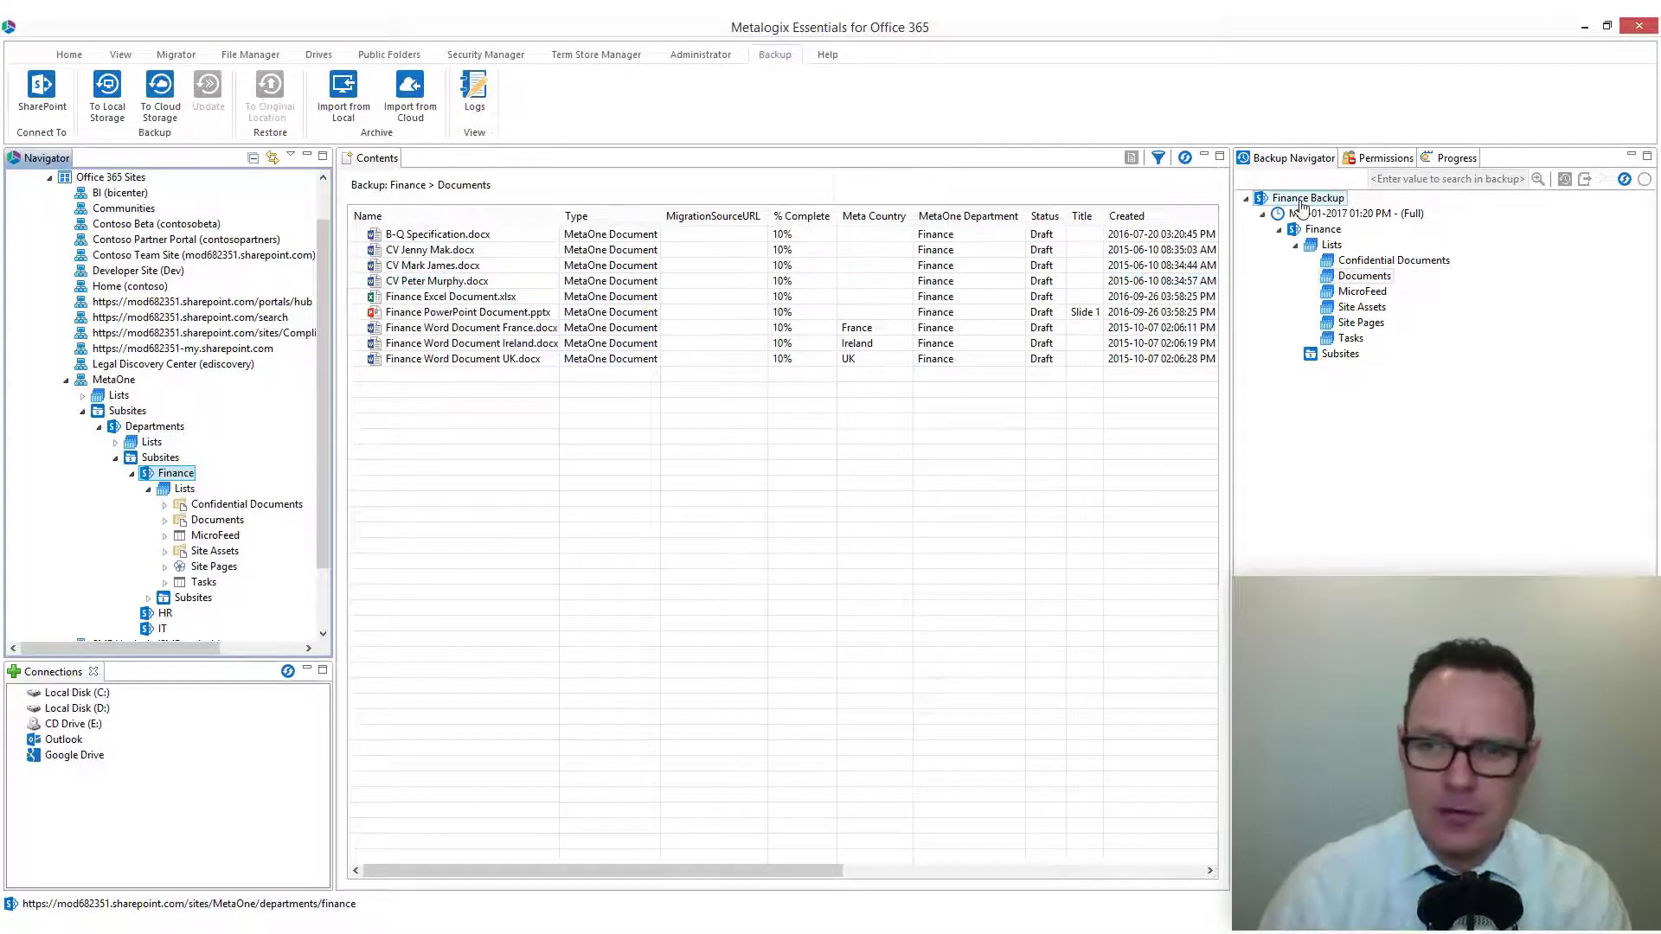
left_click(1343, 214)
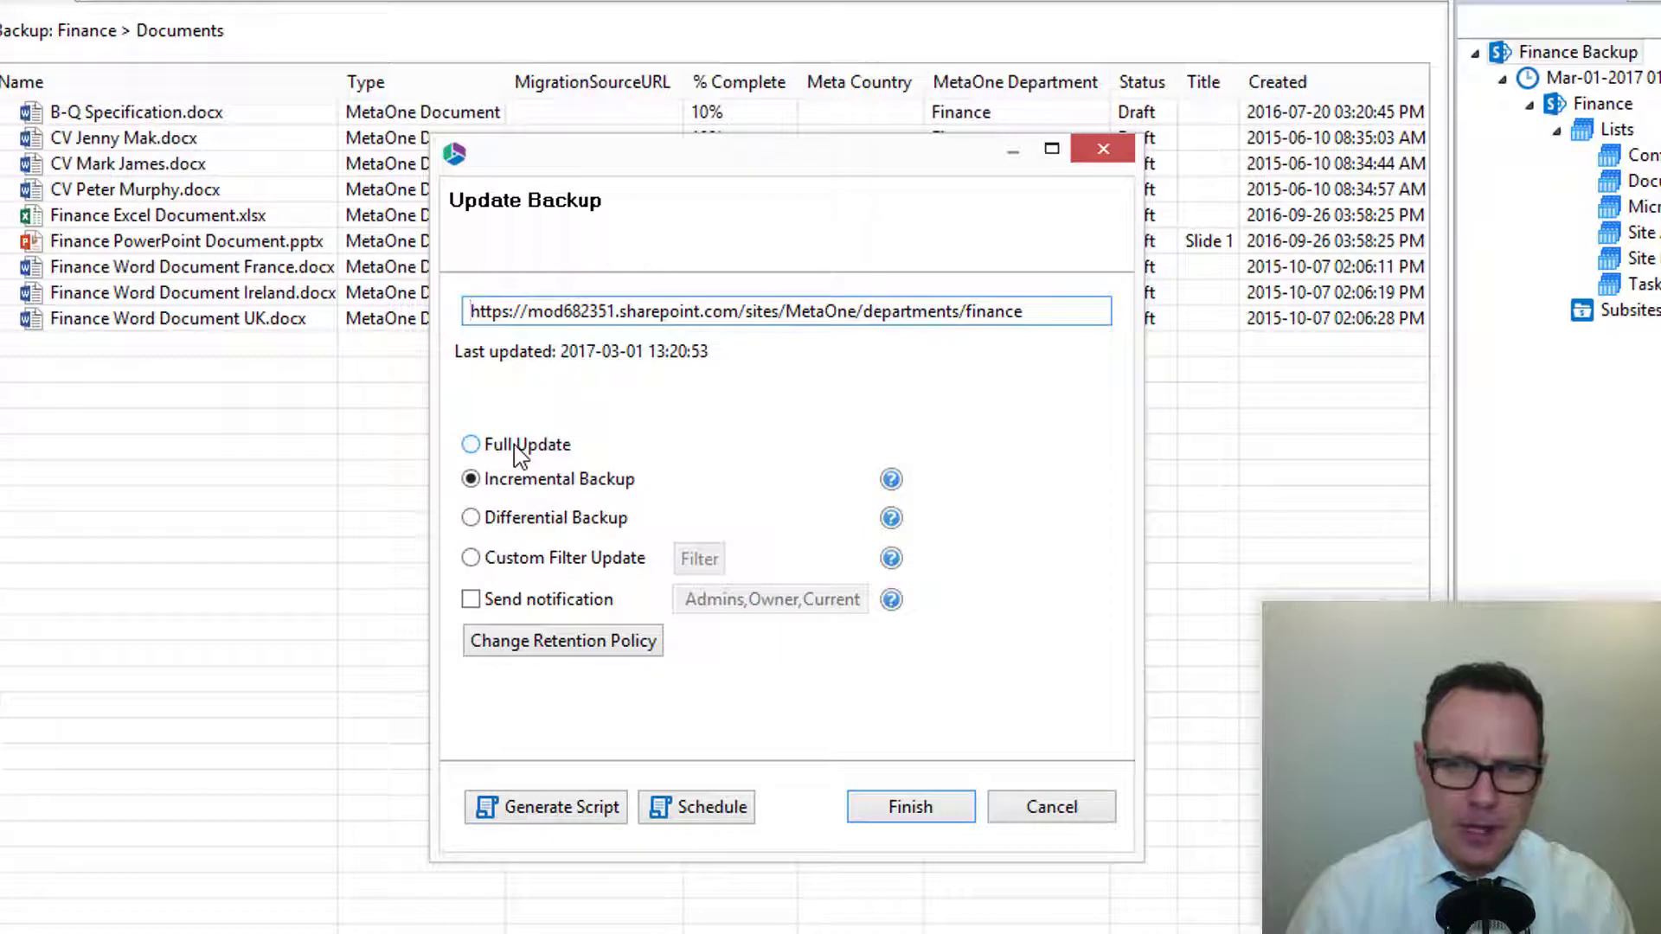
left_click(516, 446)
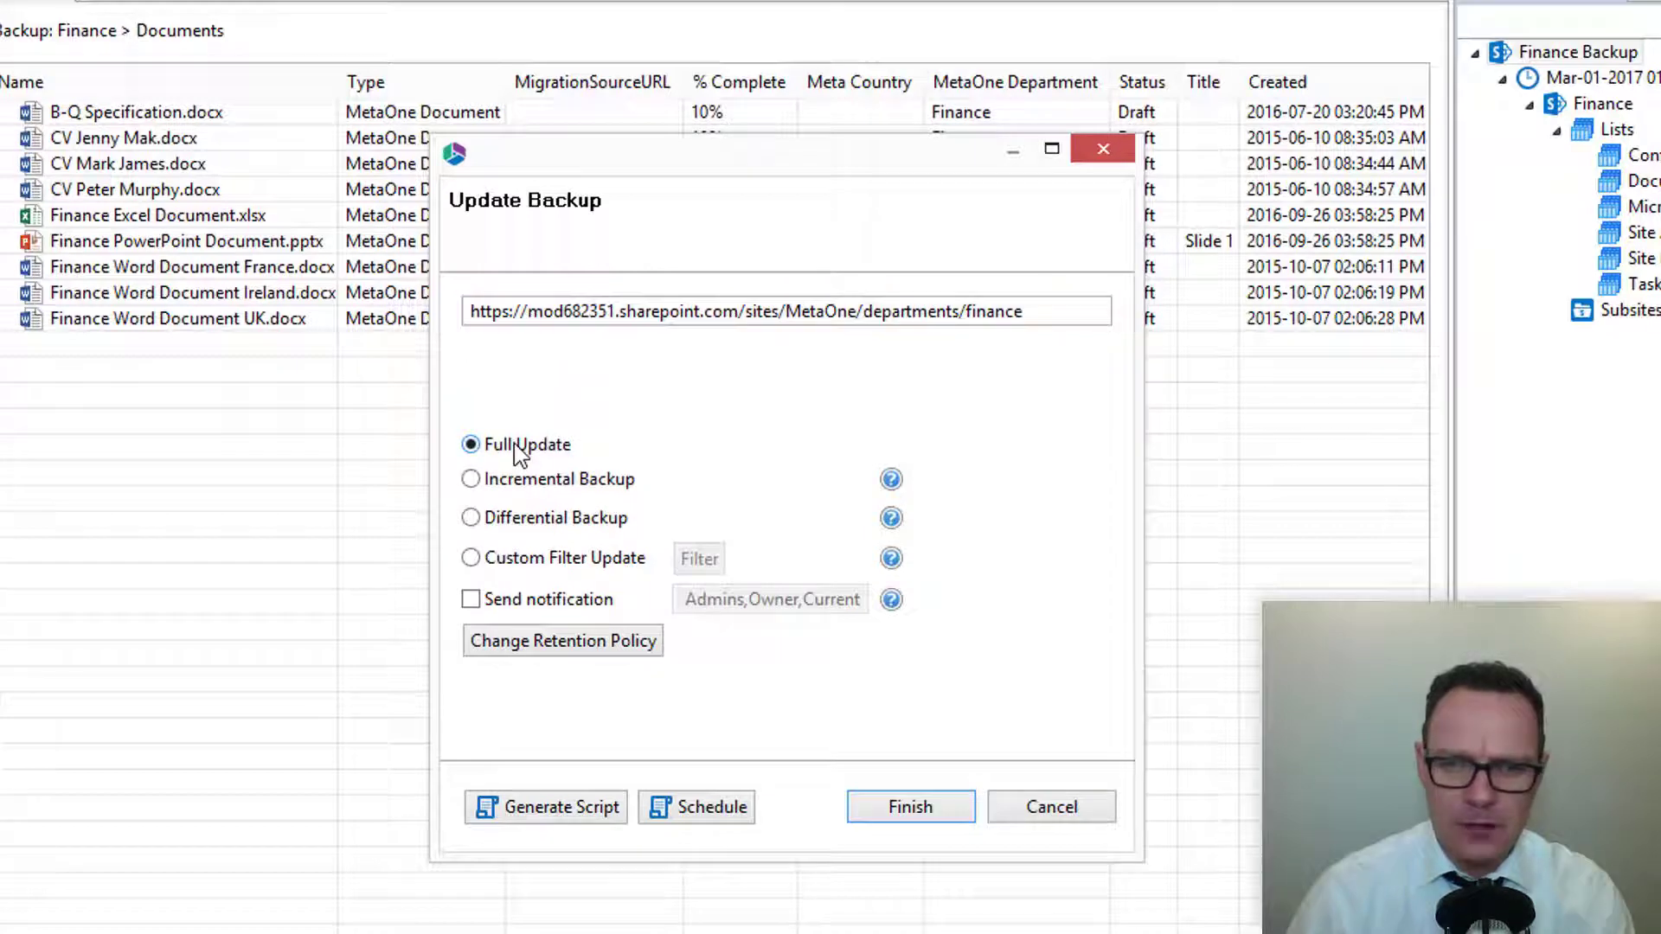
left_click(704, 822)
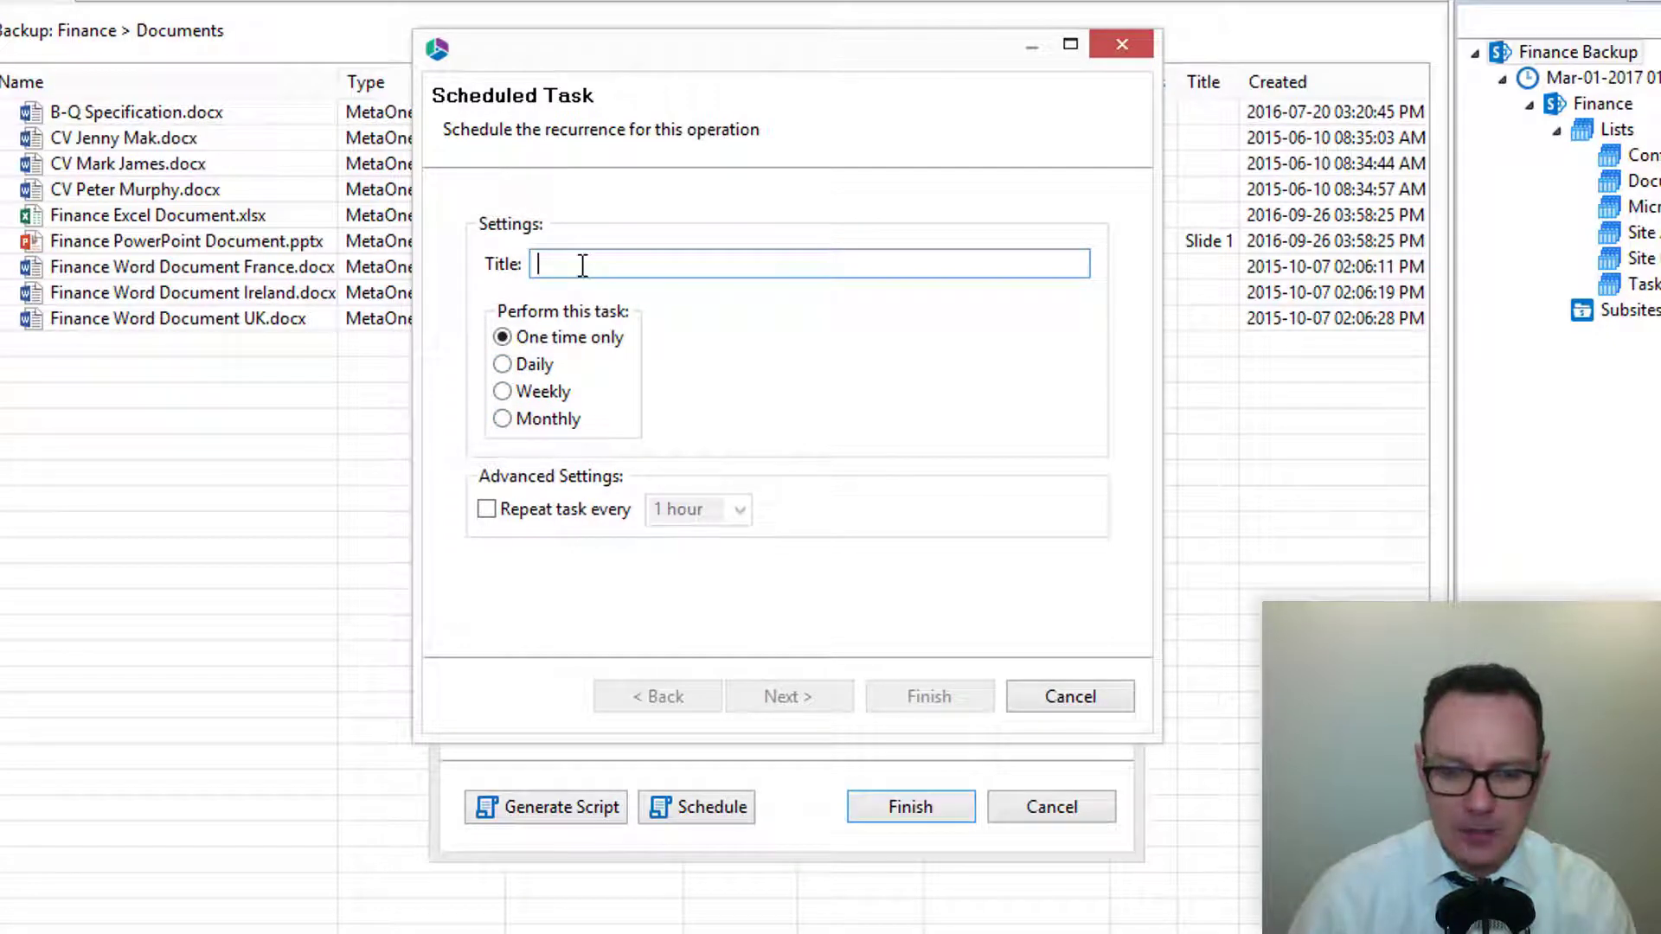
type("New")
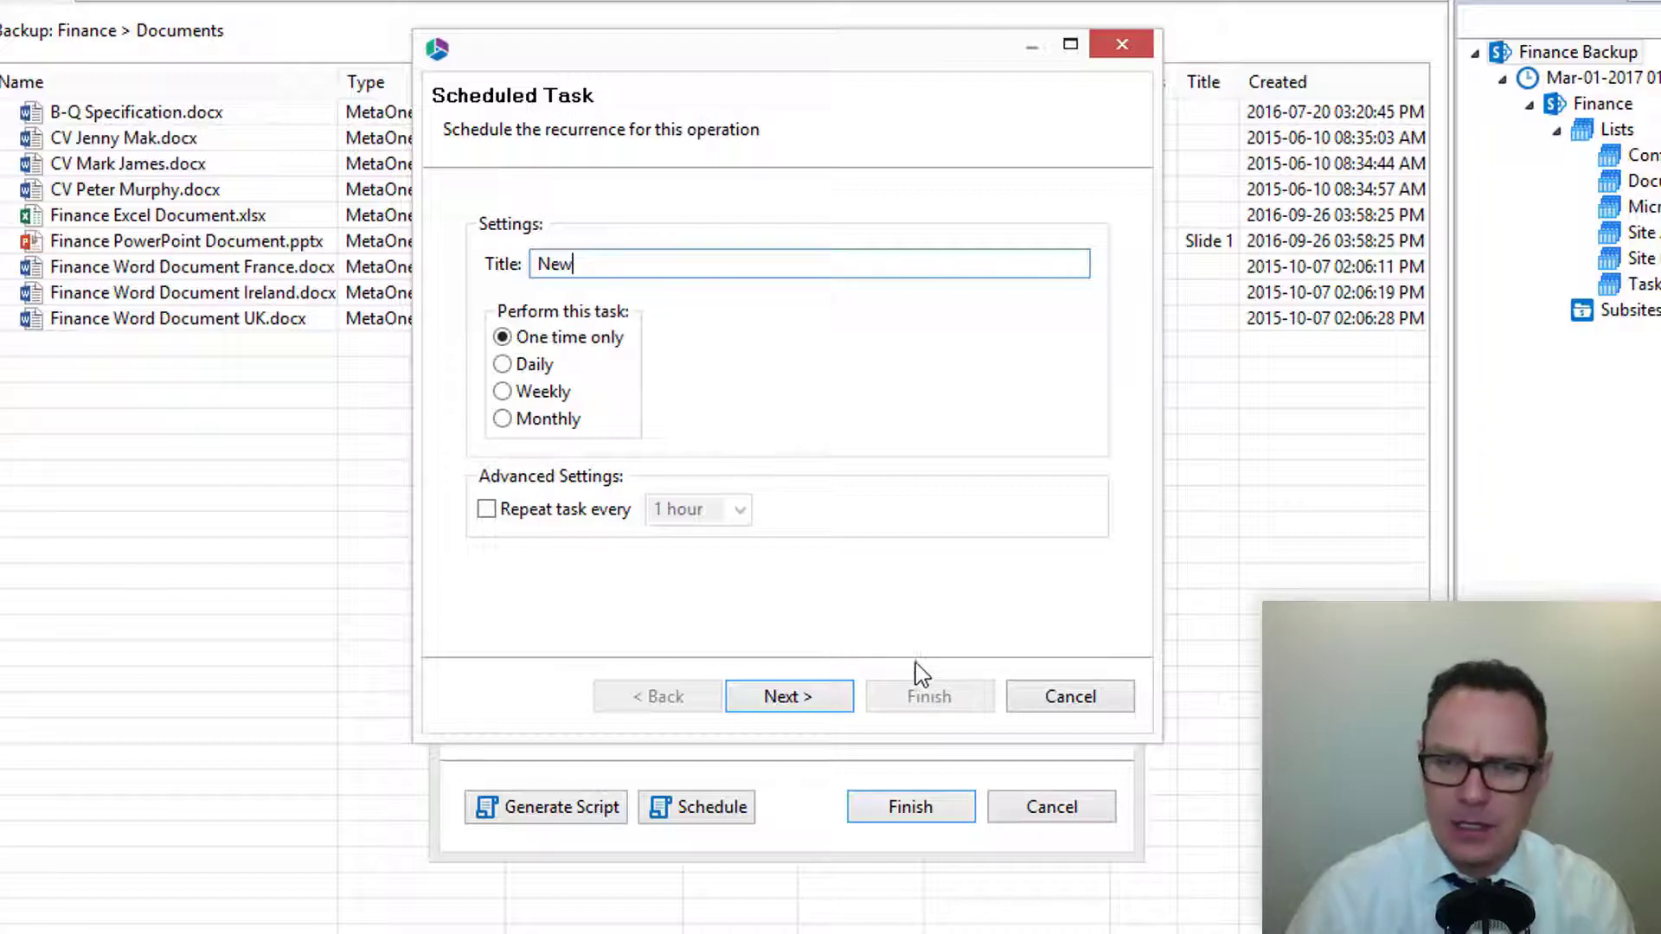
left_click(1053, 696)
left_click(1051, 806)
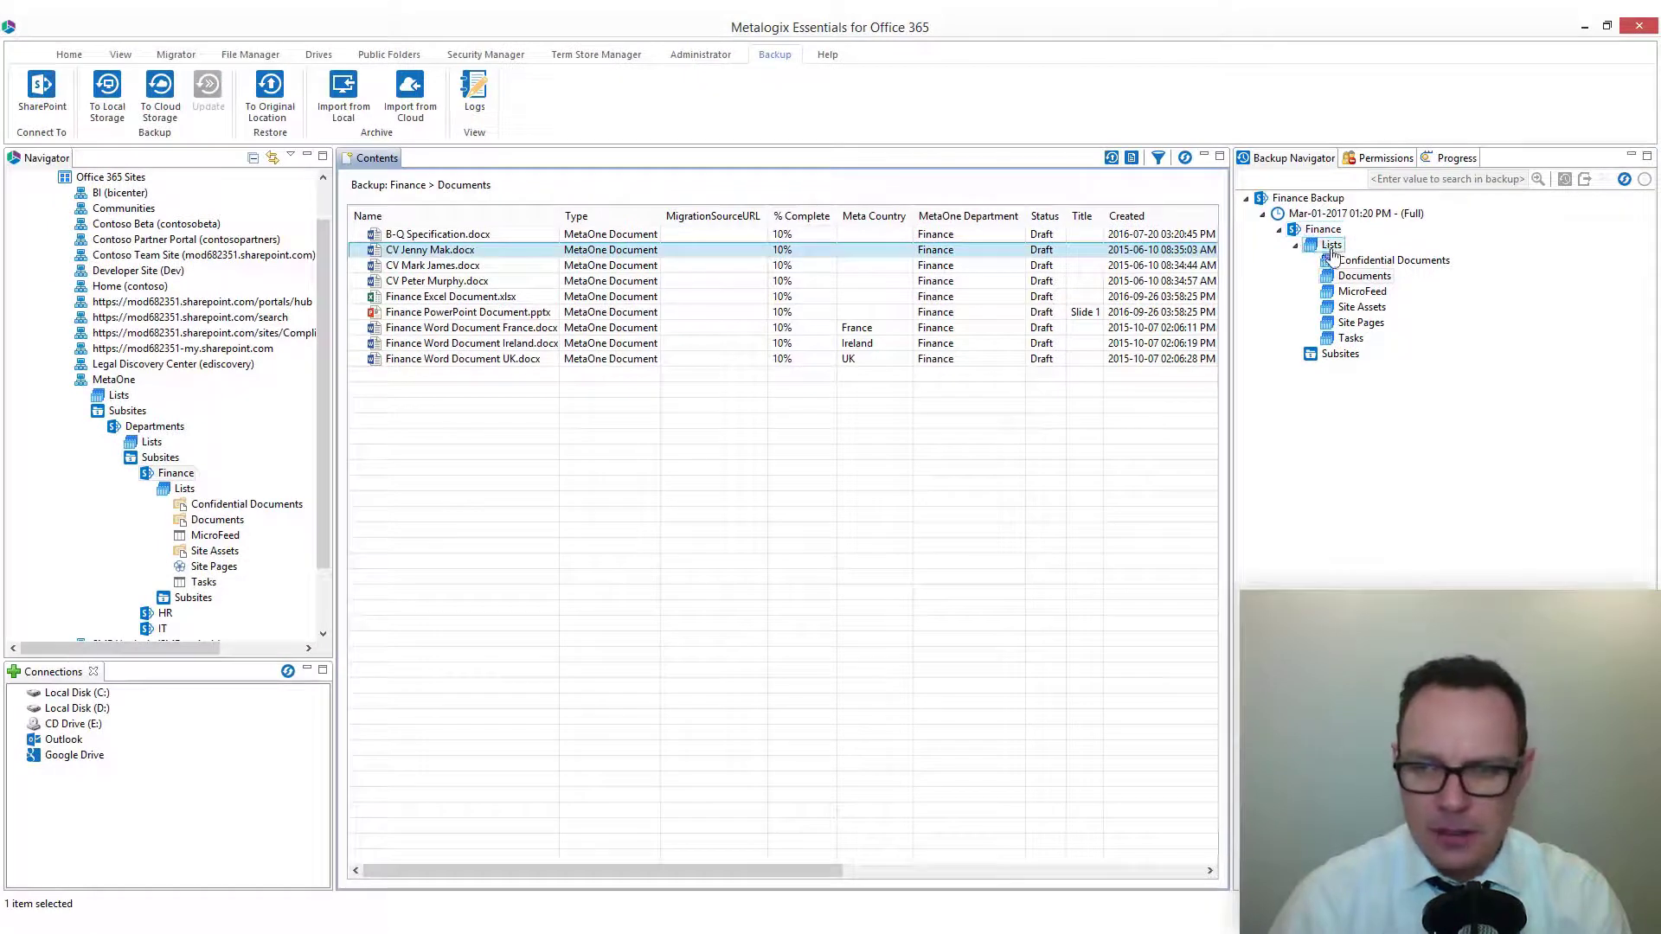
Open the backed-up copy of the first CV document in the Documents library to view it, and close it.
left_click(1347, 277)
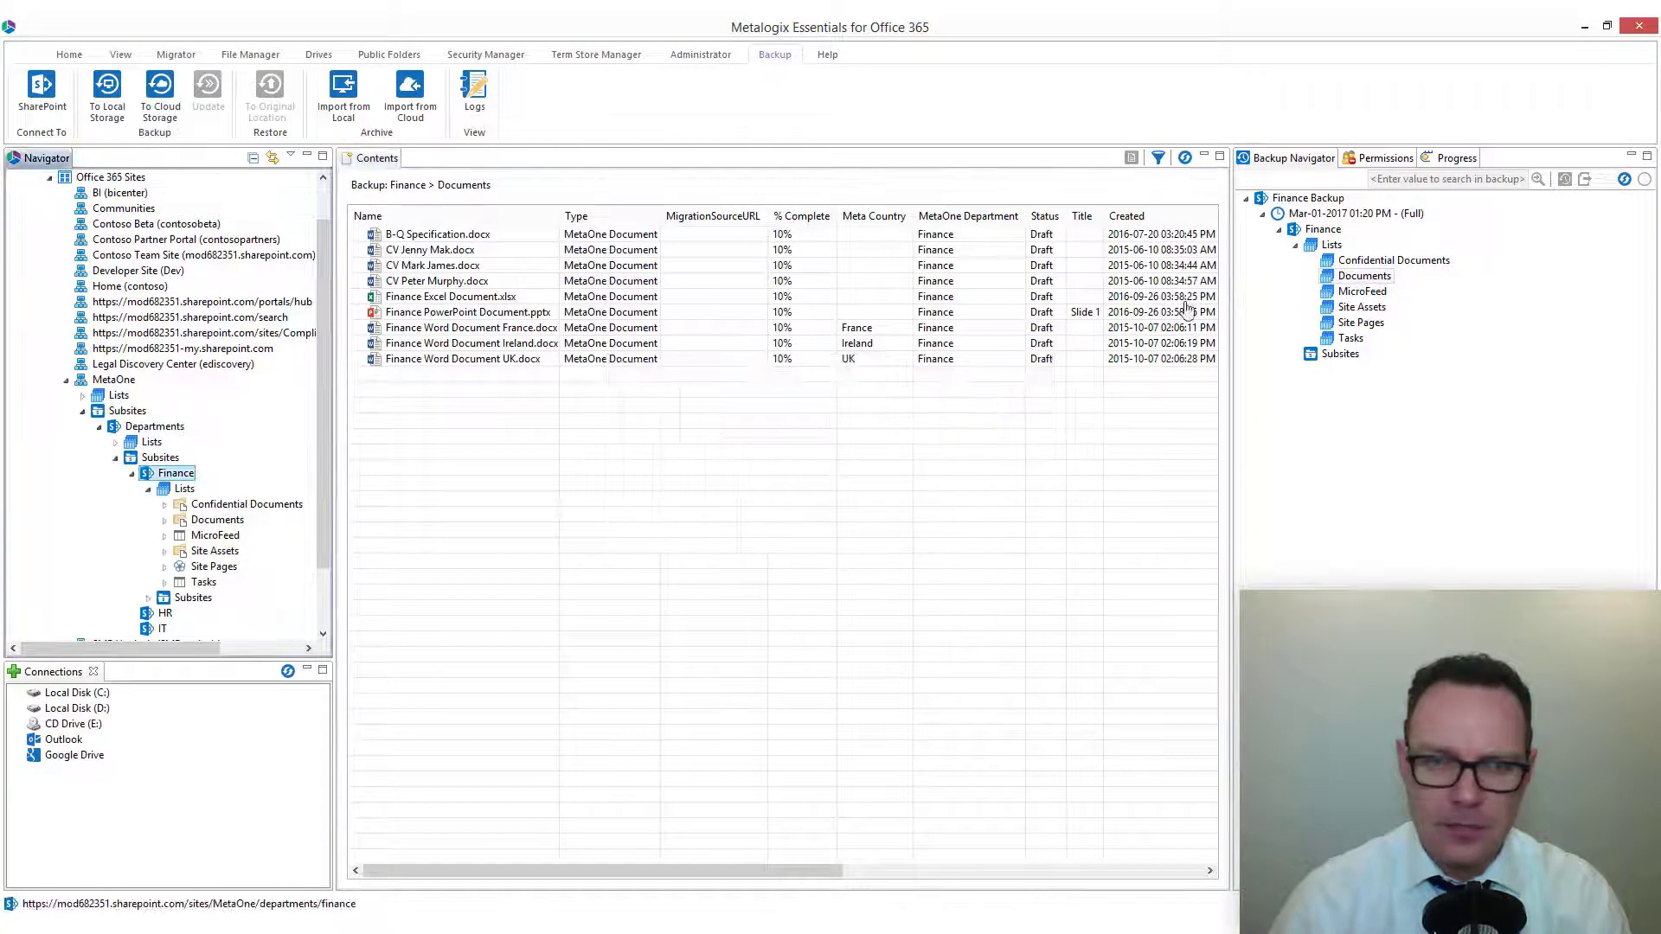
right_click(421, 250)
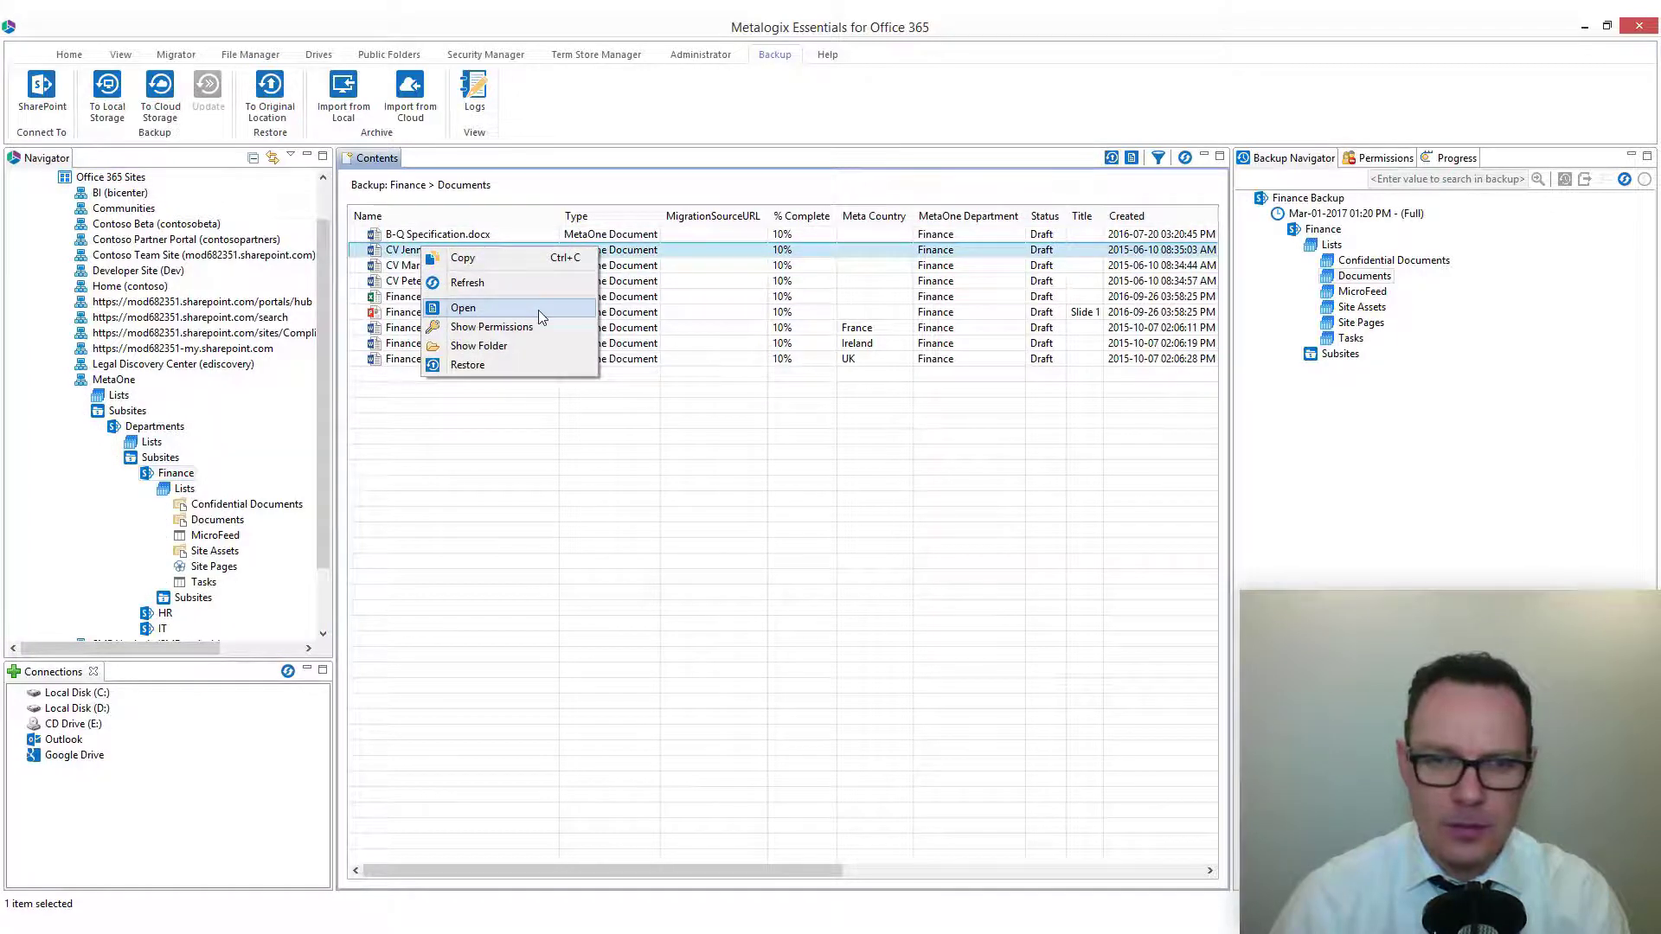
left_click(538, 309)
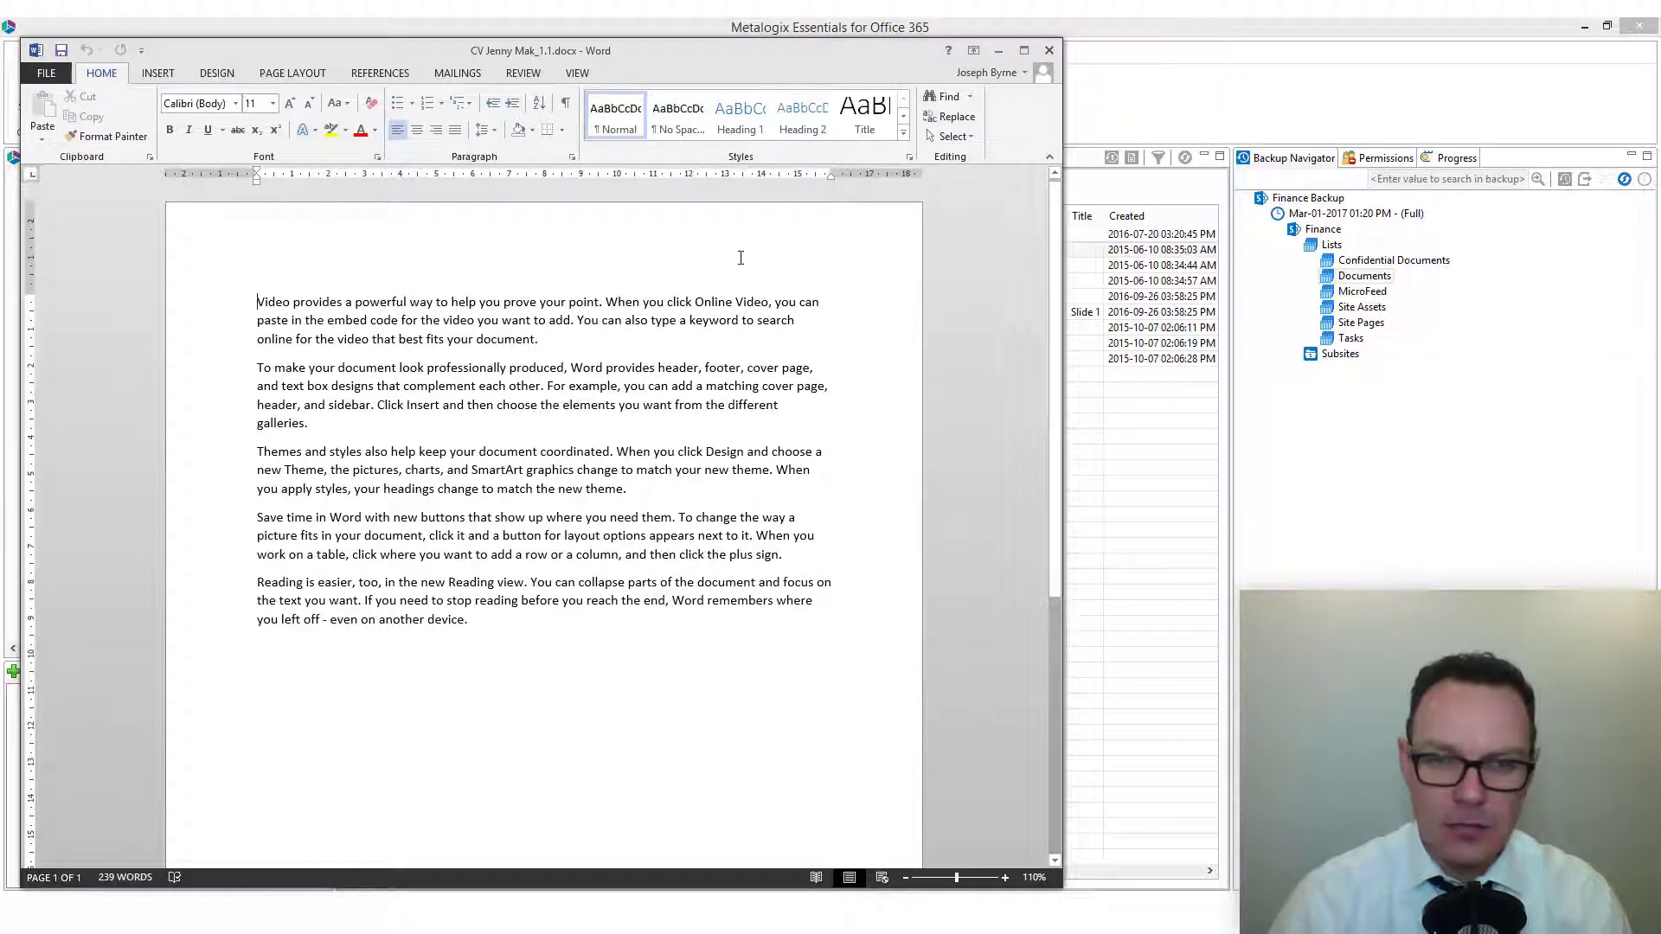
left_click(1048, 52)
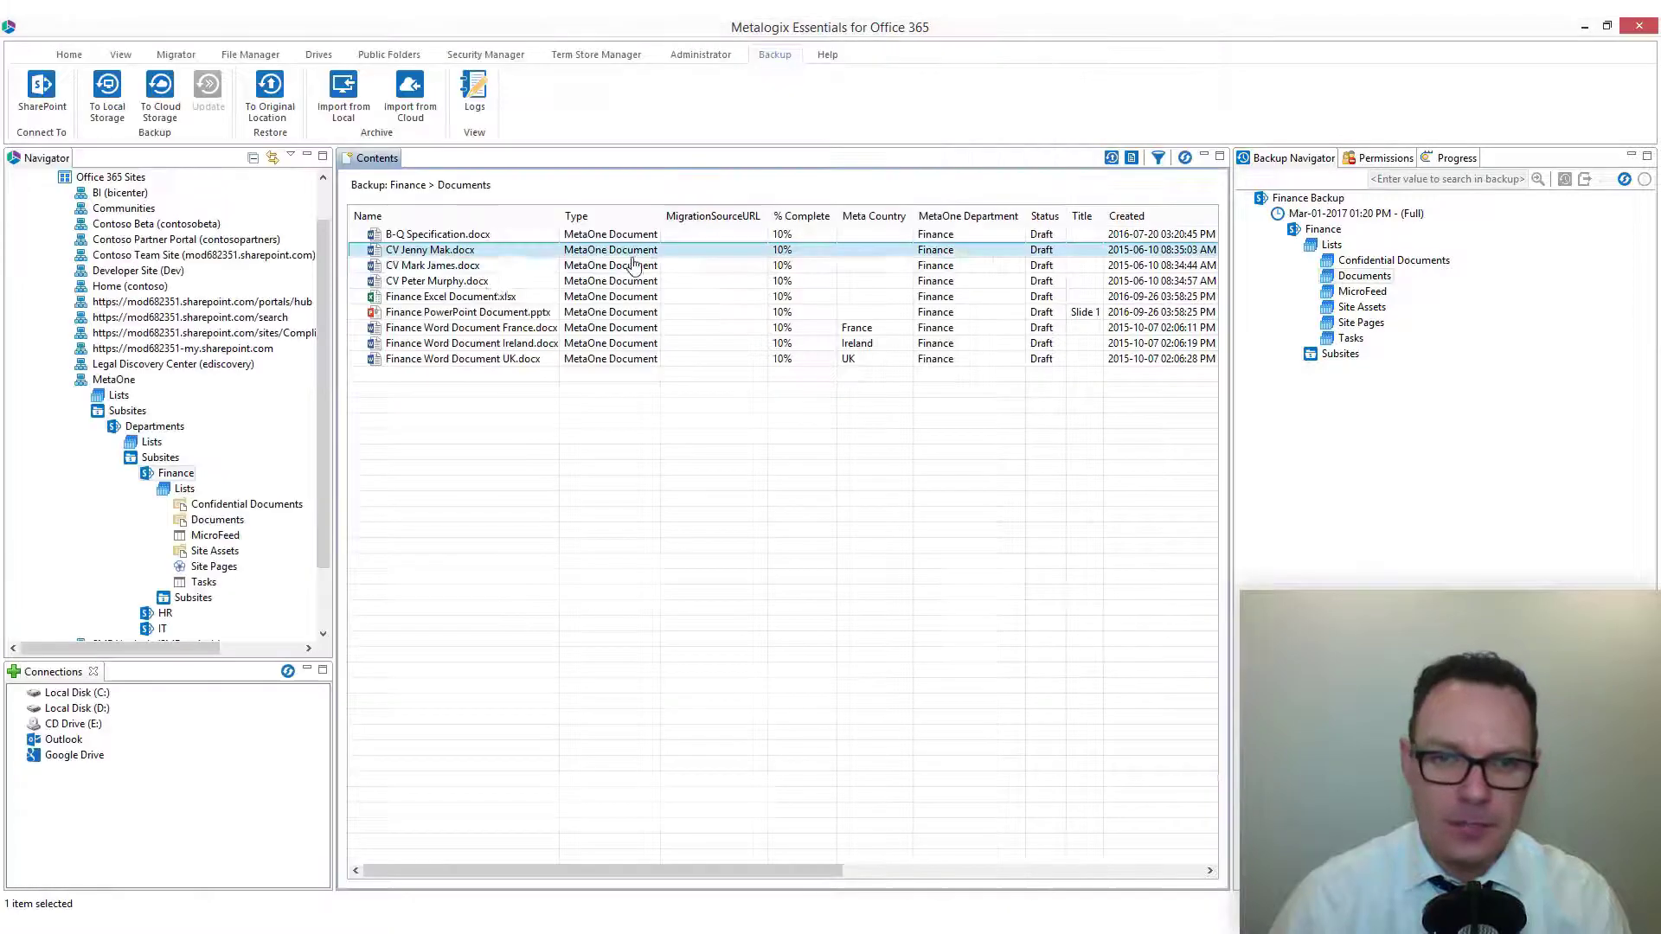
Try restoring the first CV document with the 3 most recent versions and deferred required fields, and cancel the restore.
right_click(461, 257)
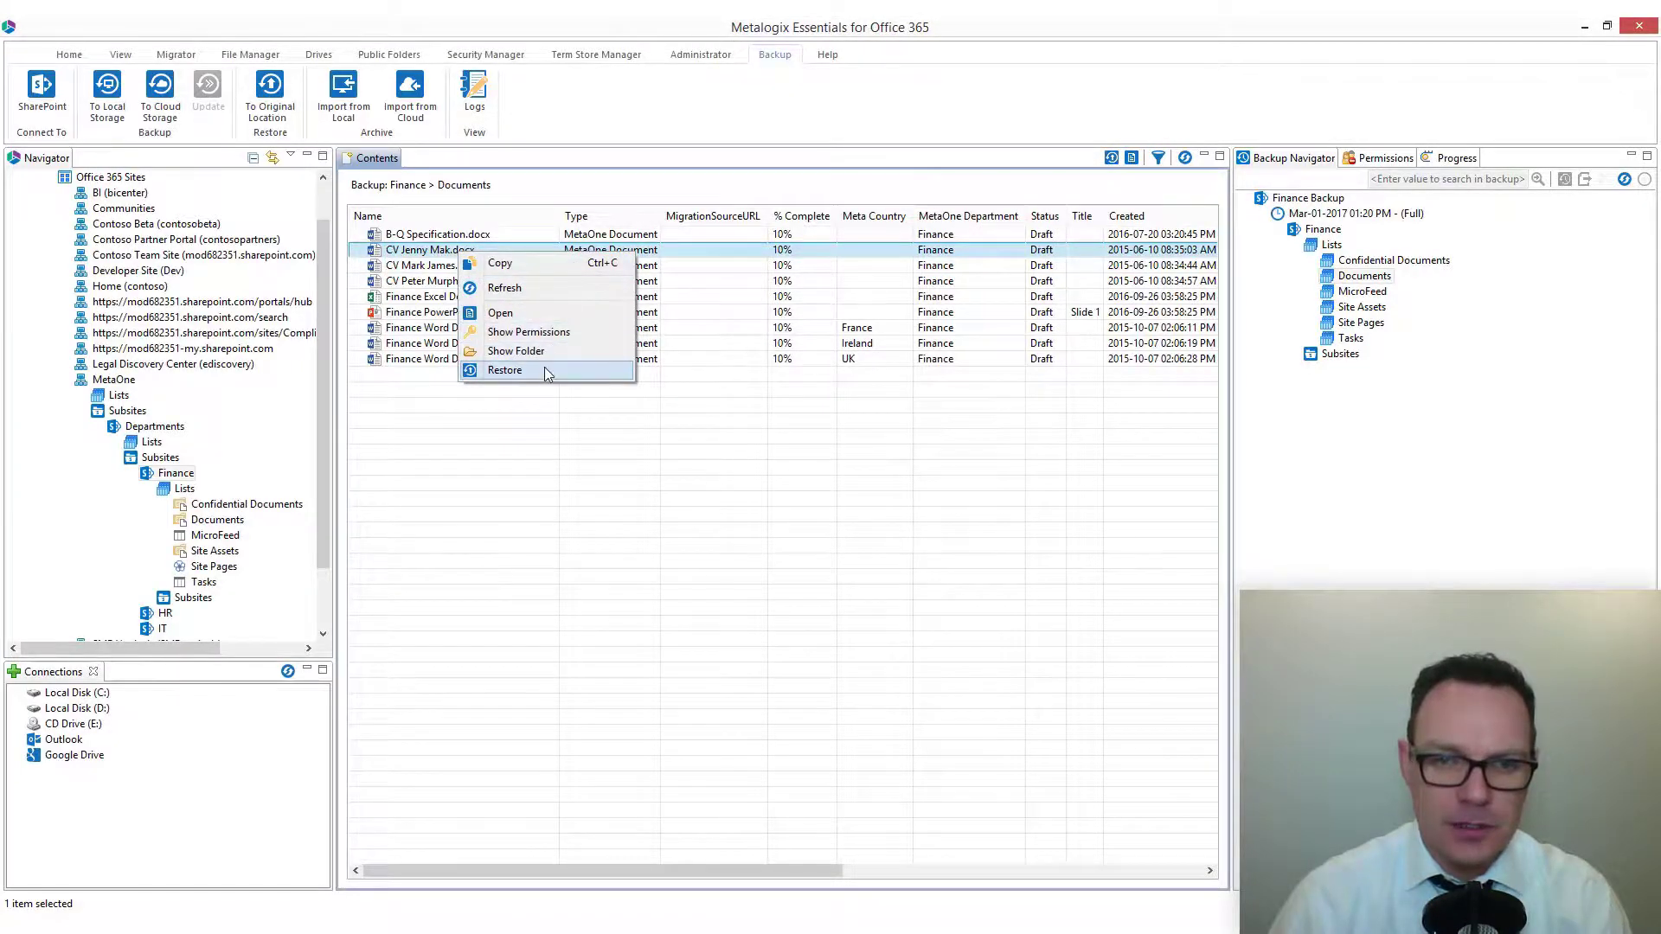
left_click(504, 370)
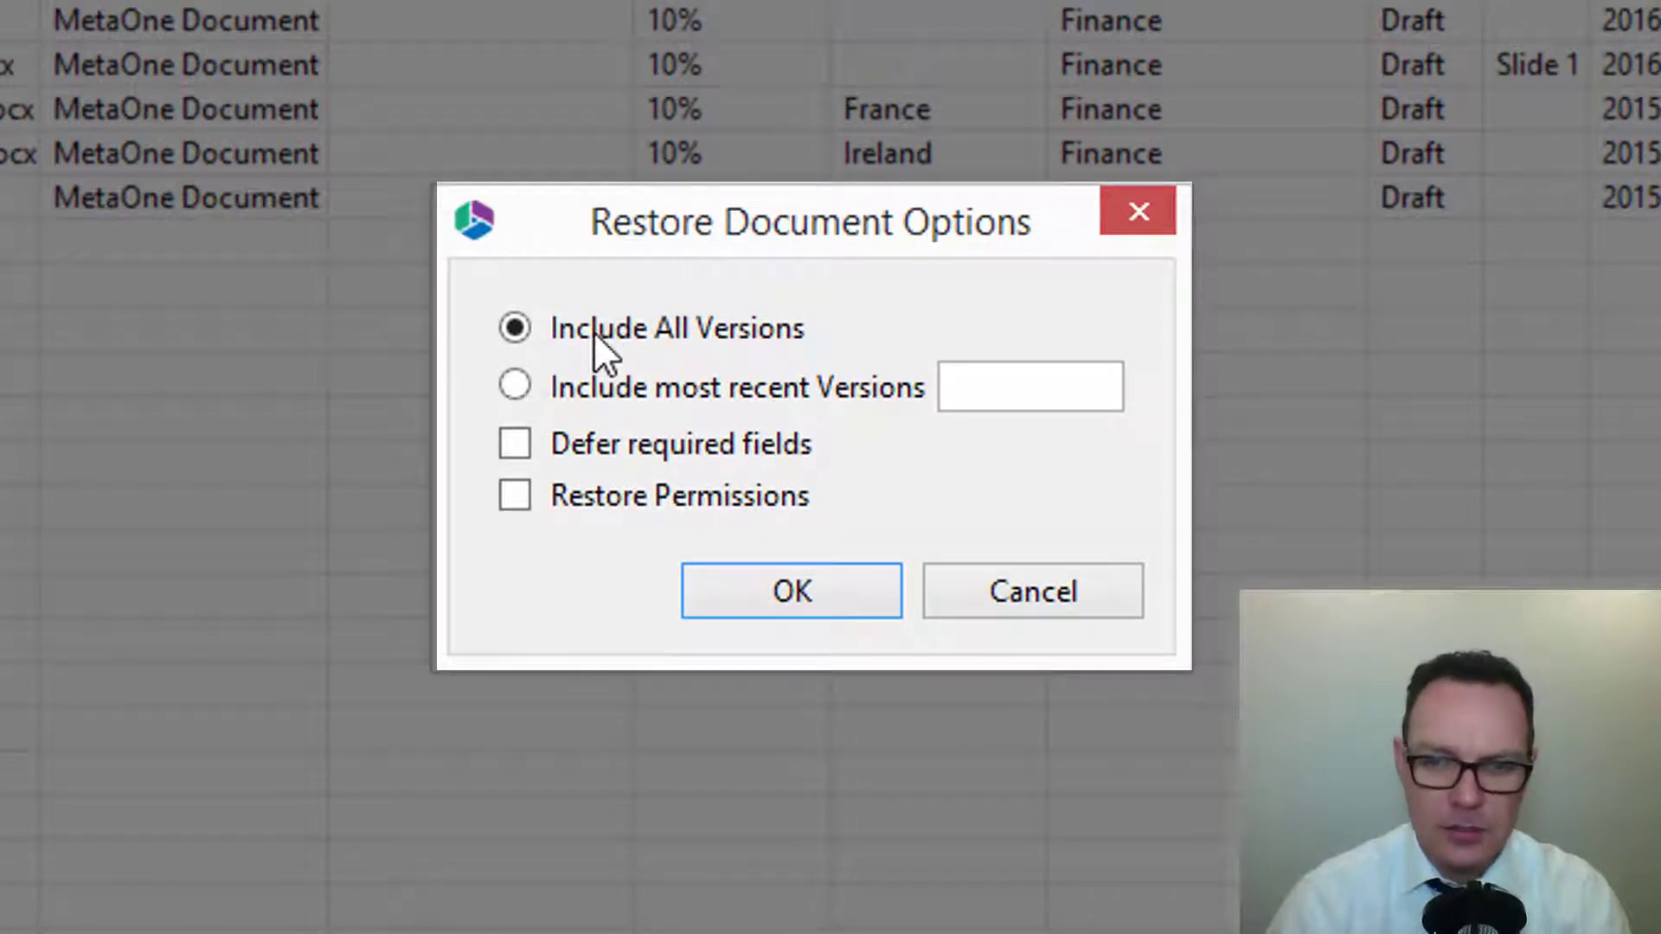
left_click(521, 378)
left_click(1001, 383)
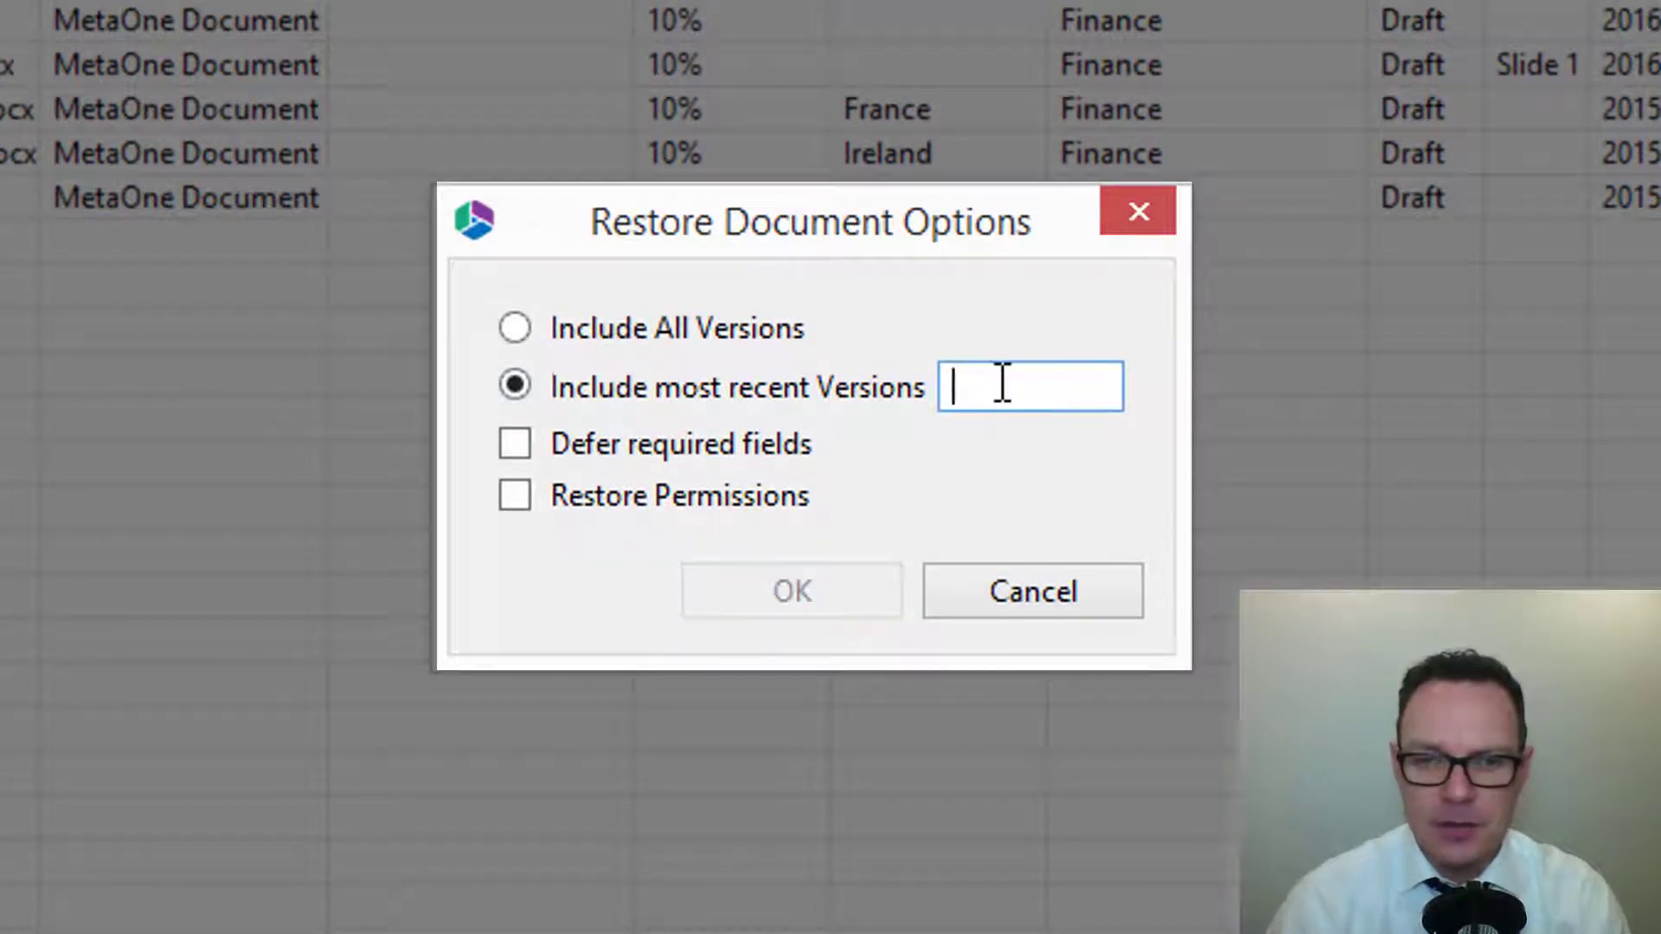
type("3")
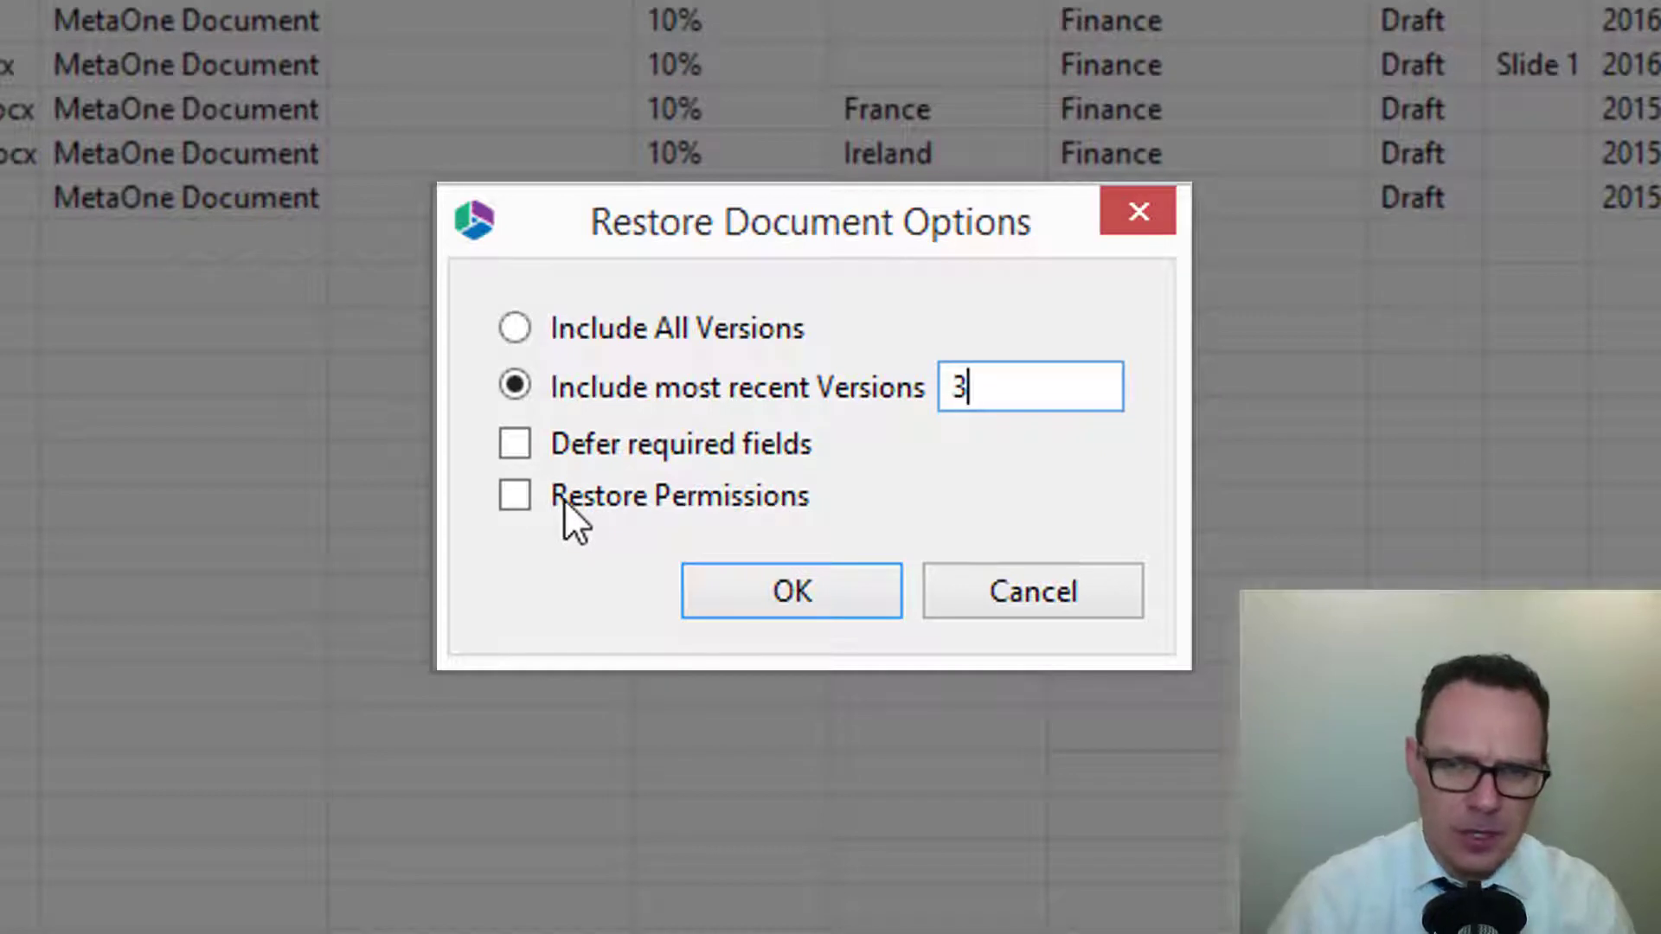
left_click(515, 443)
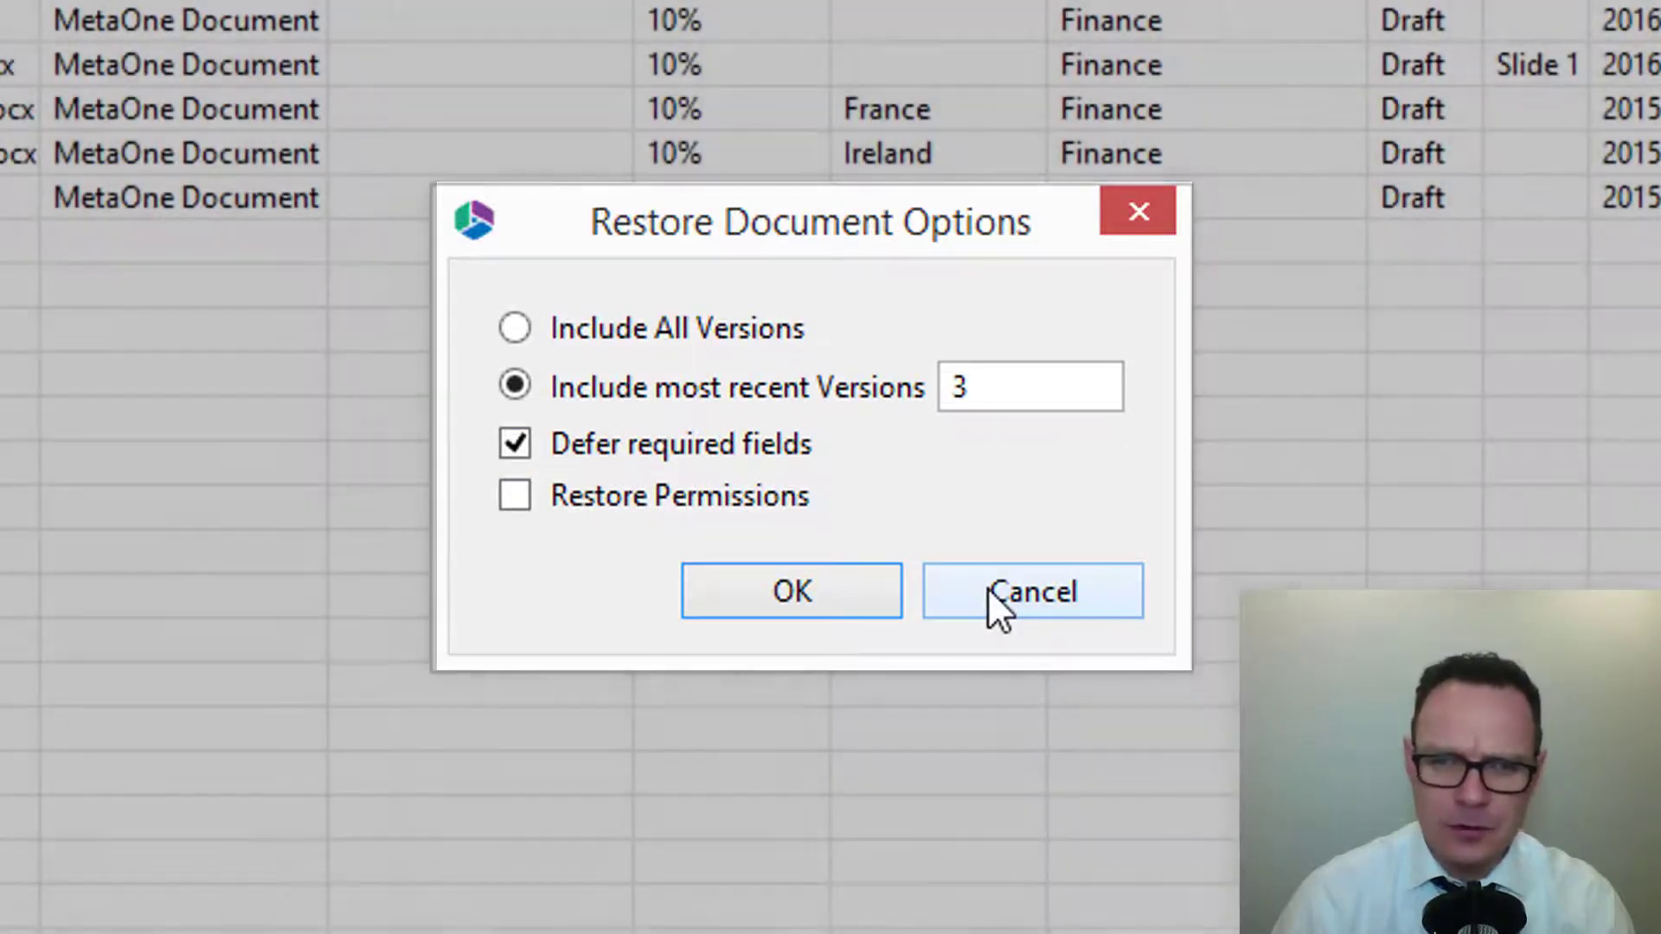
left_click(990, 590)
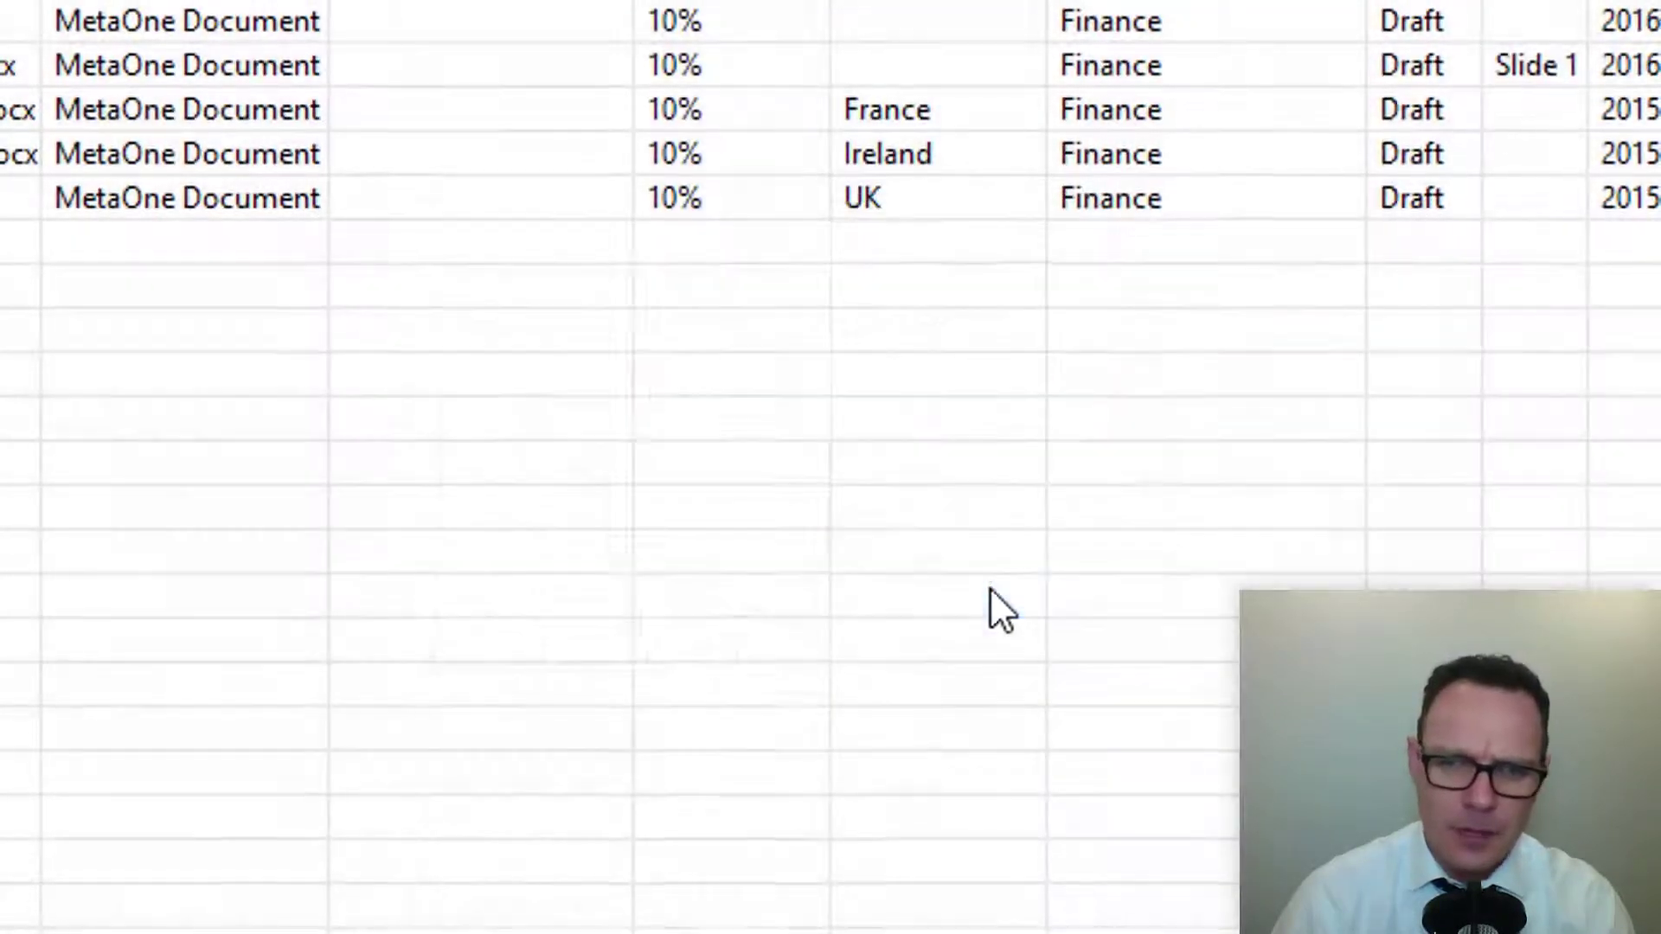
Copy the backed-up first CV document, start pasting it into the Finance site's Confidential Documents library, and cancel the paste.
right_click(452, 256)
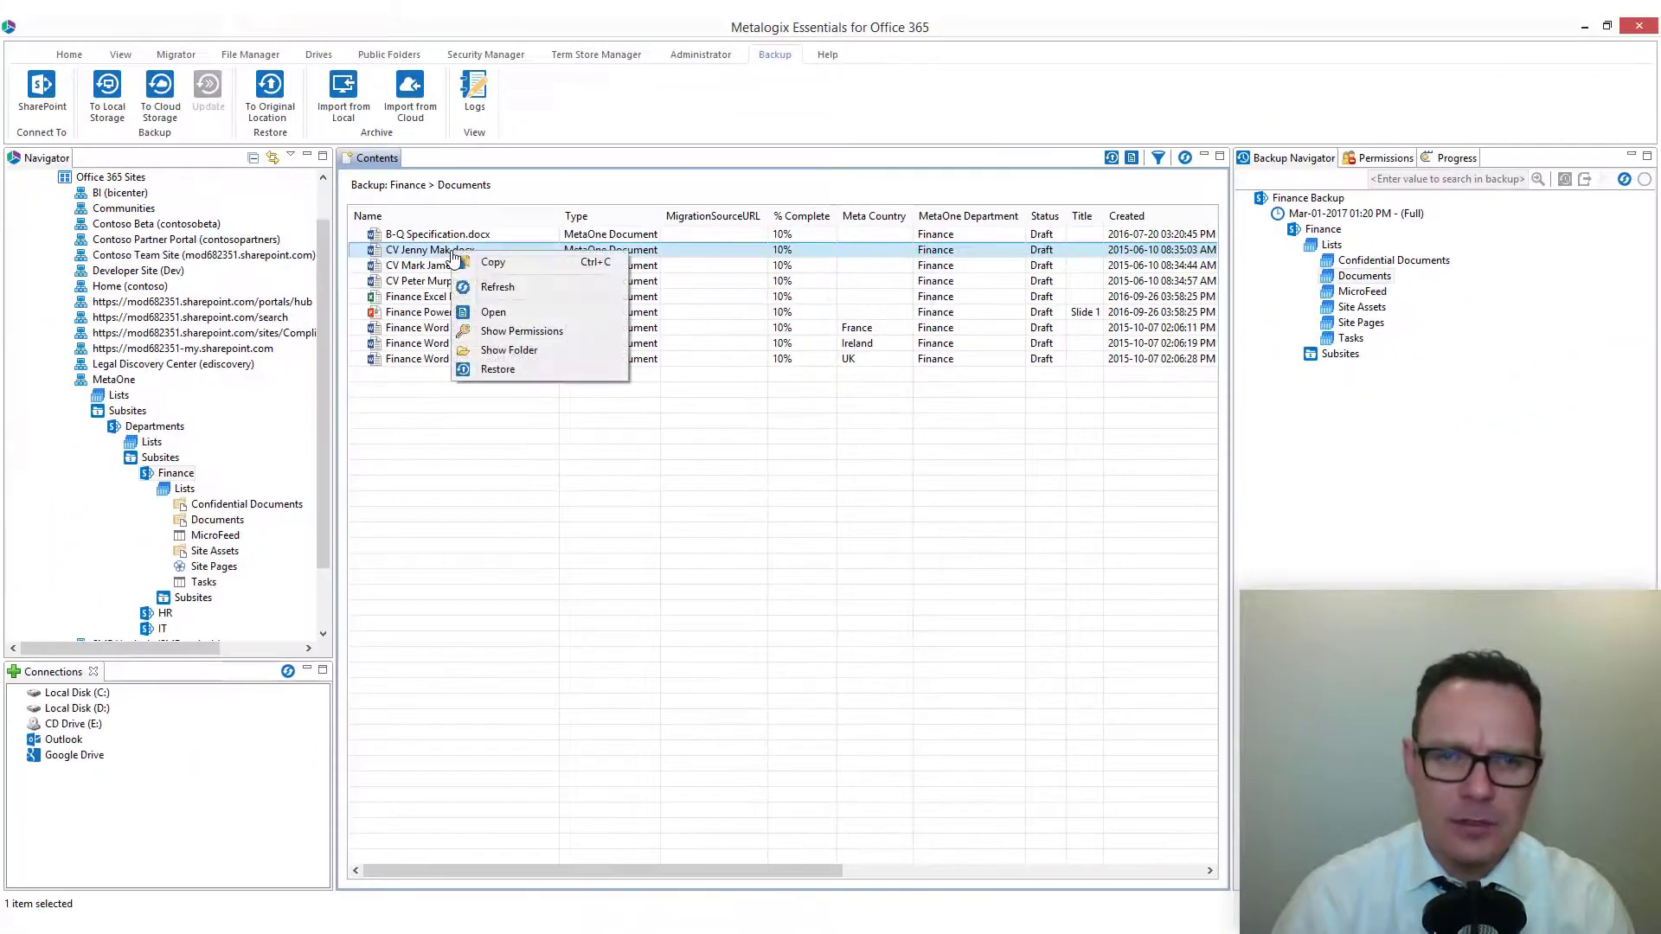
left_click(496, 263)
left_click(986, 488)
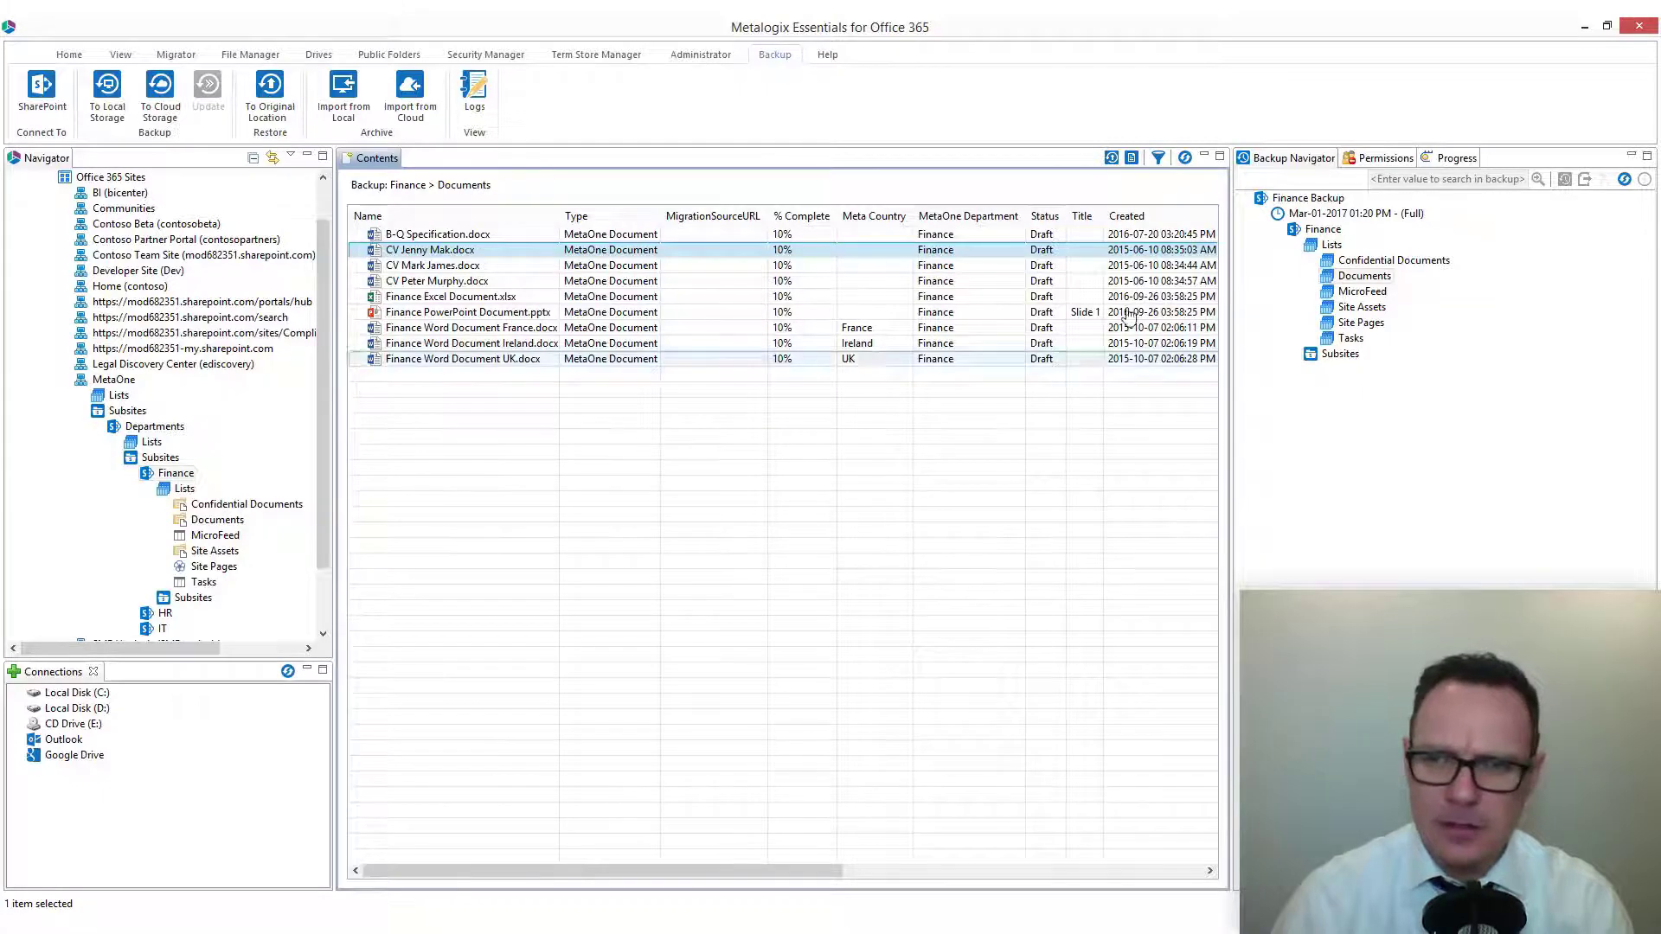
right_click(285, 504)
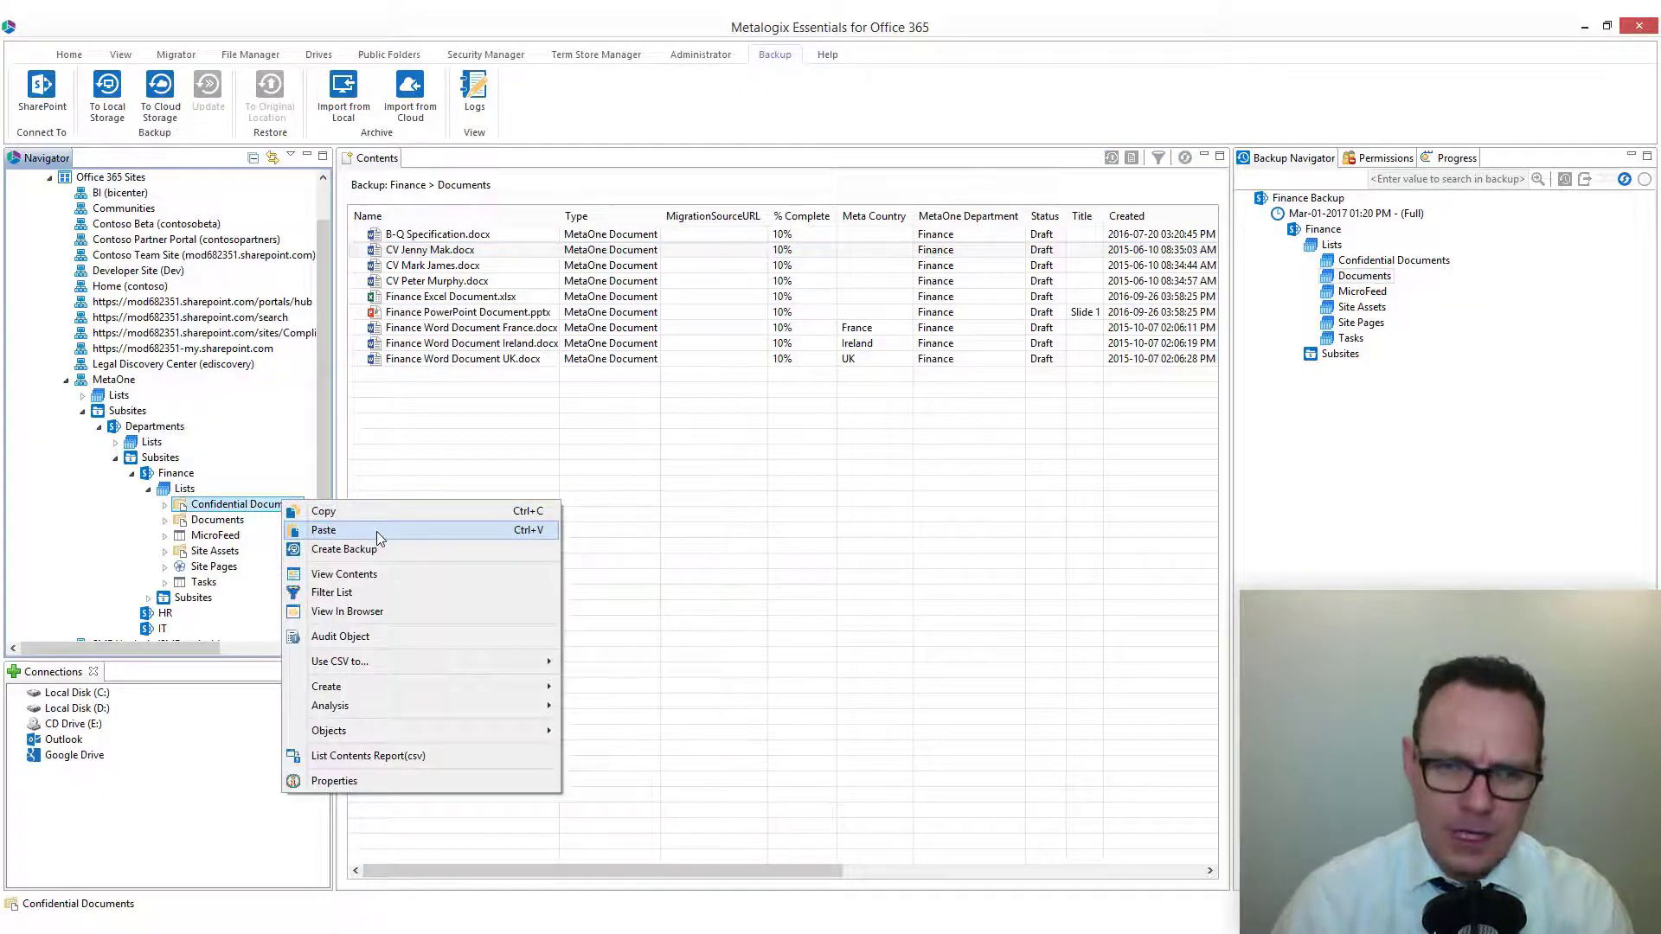
left_click(376, 531)
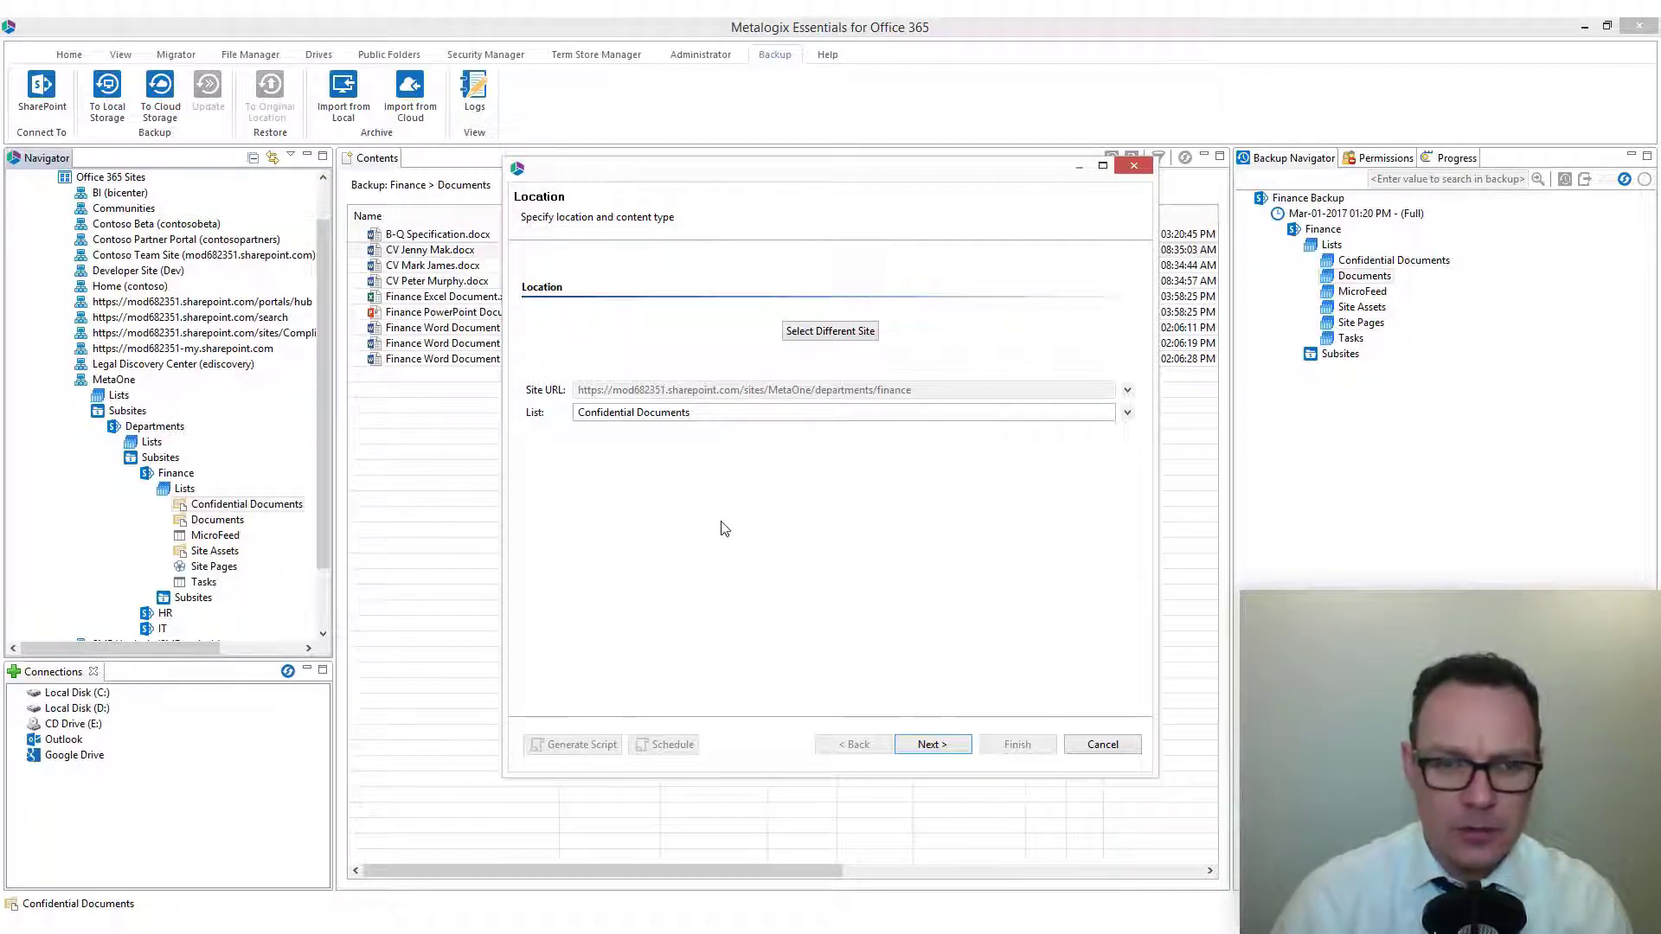
left_click(1099, 747)
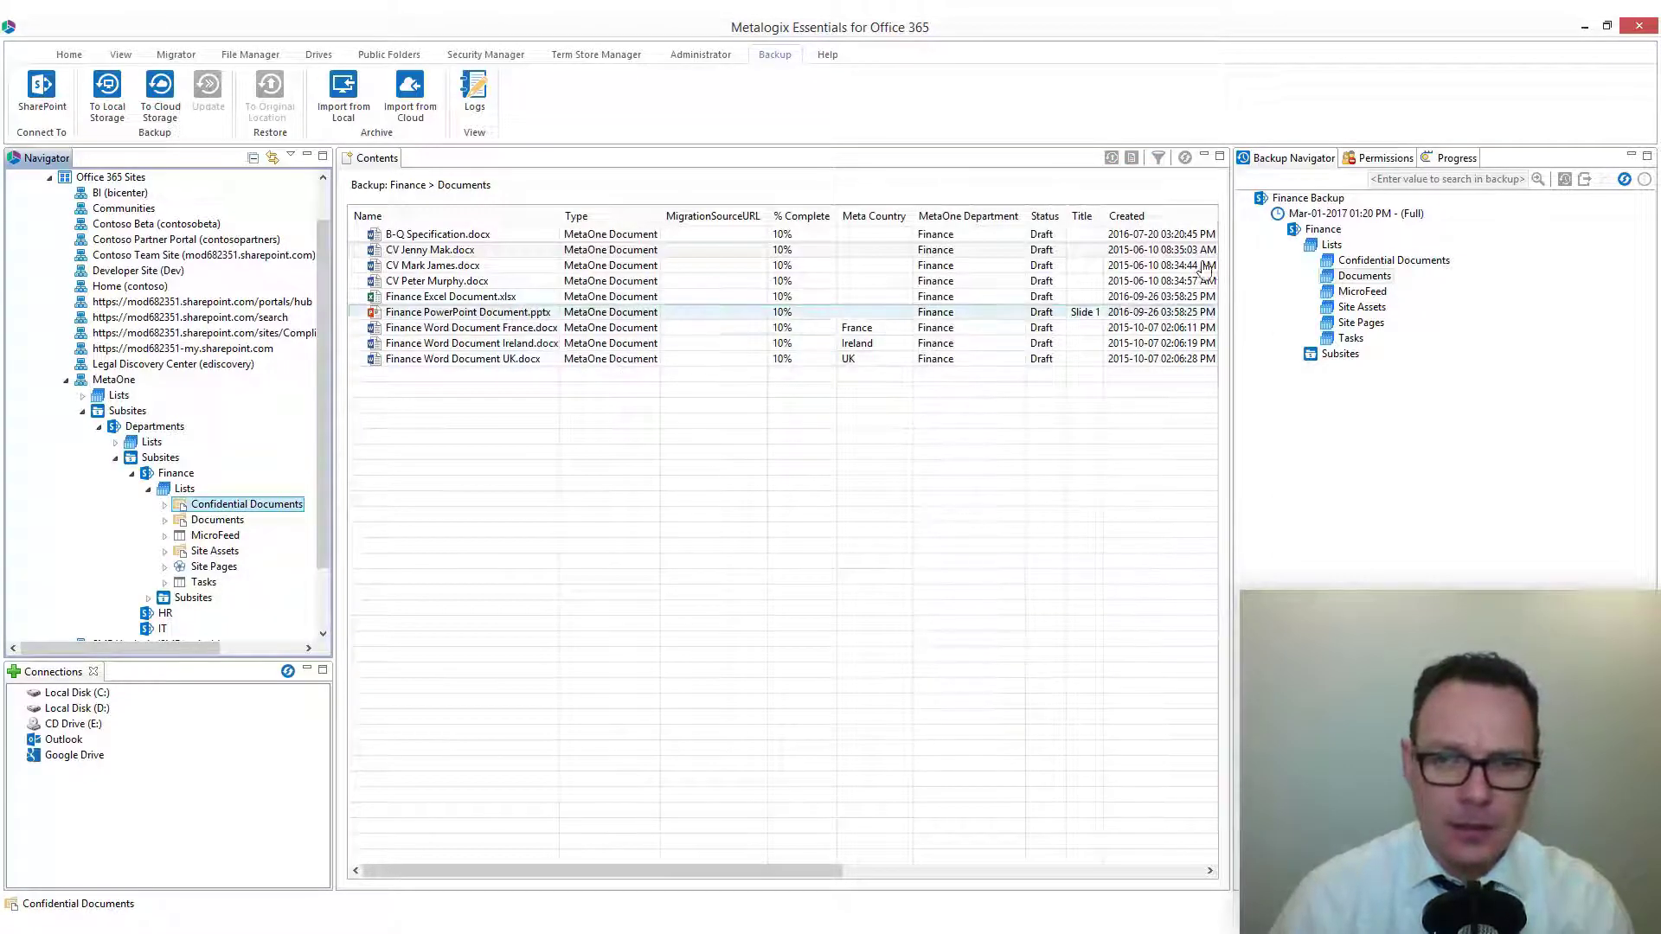
Check the restore options offered for the backed-up Documents library and the whole Finance subsite without restoring anything.
right_click(1375, 278)
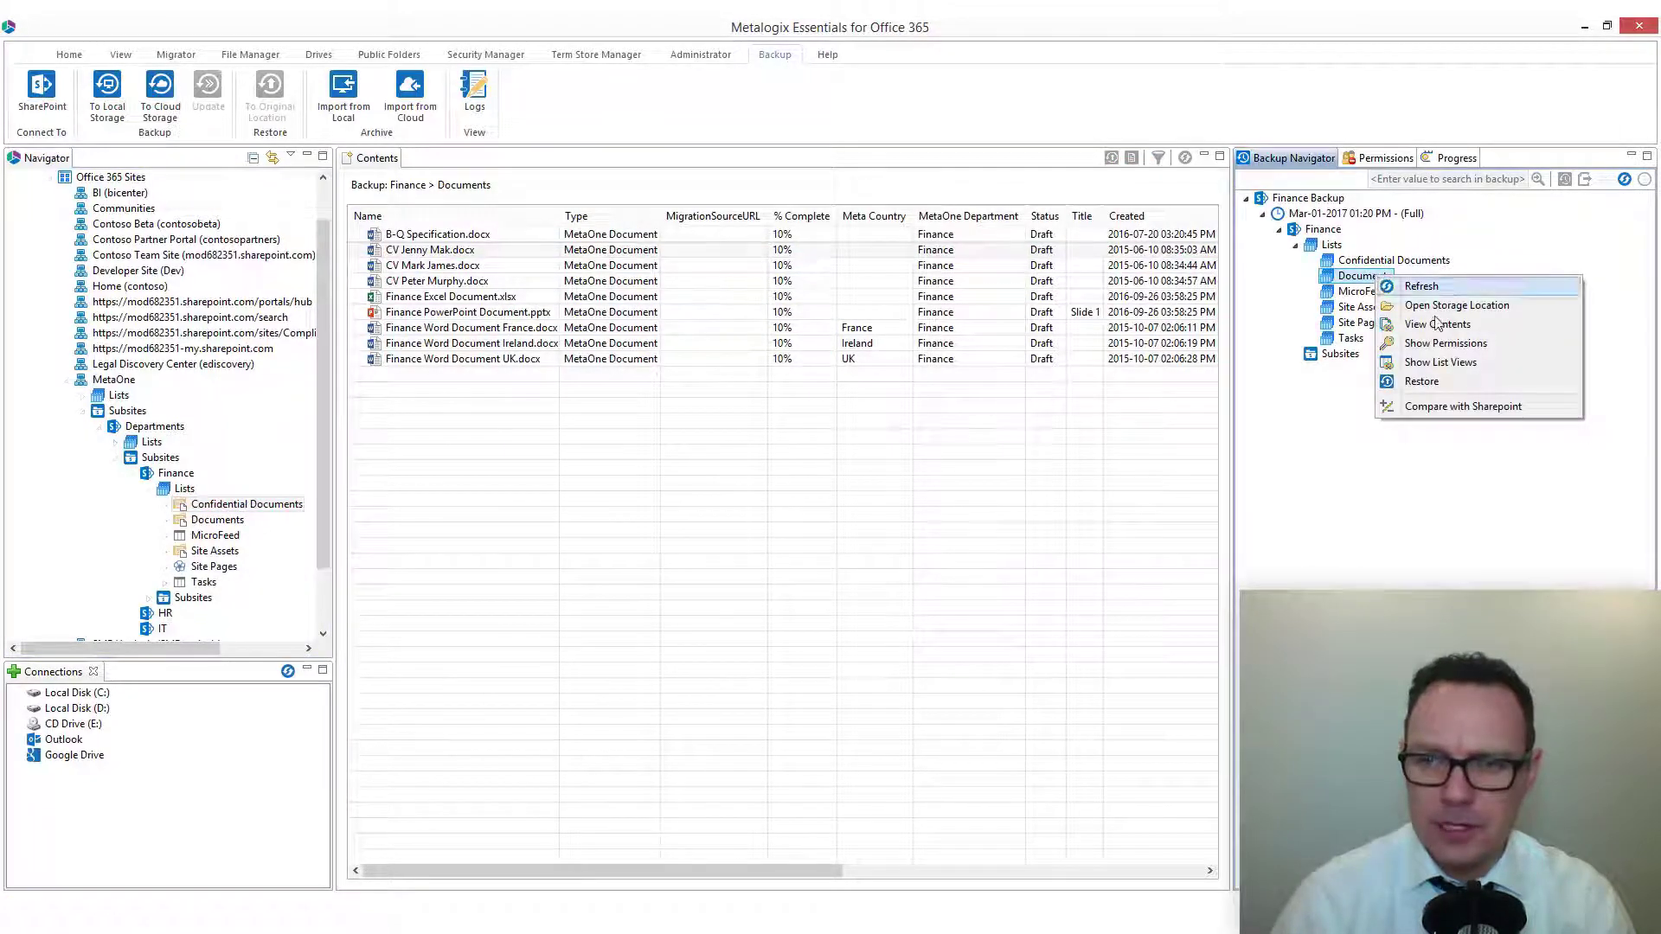
right_click(1305, 231)
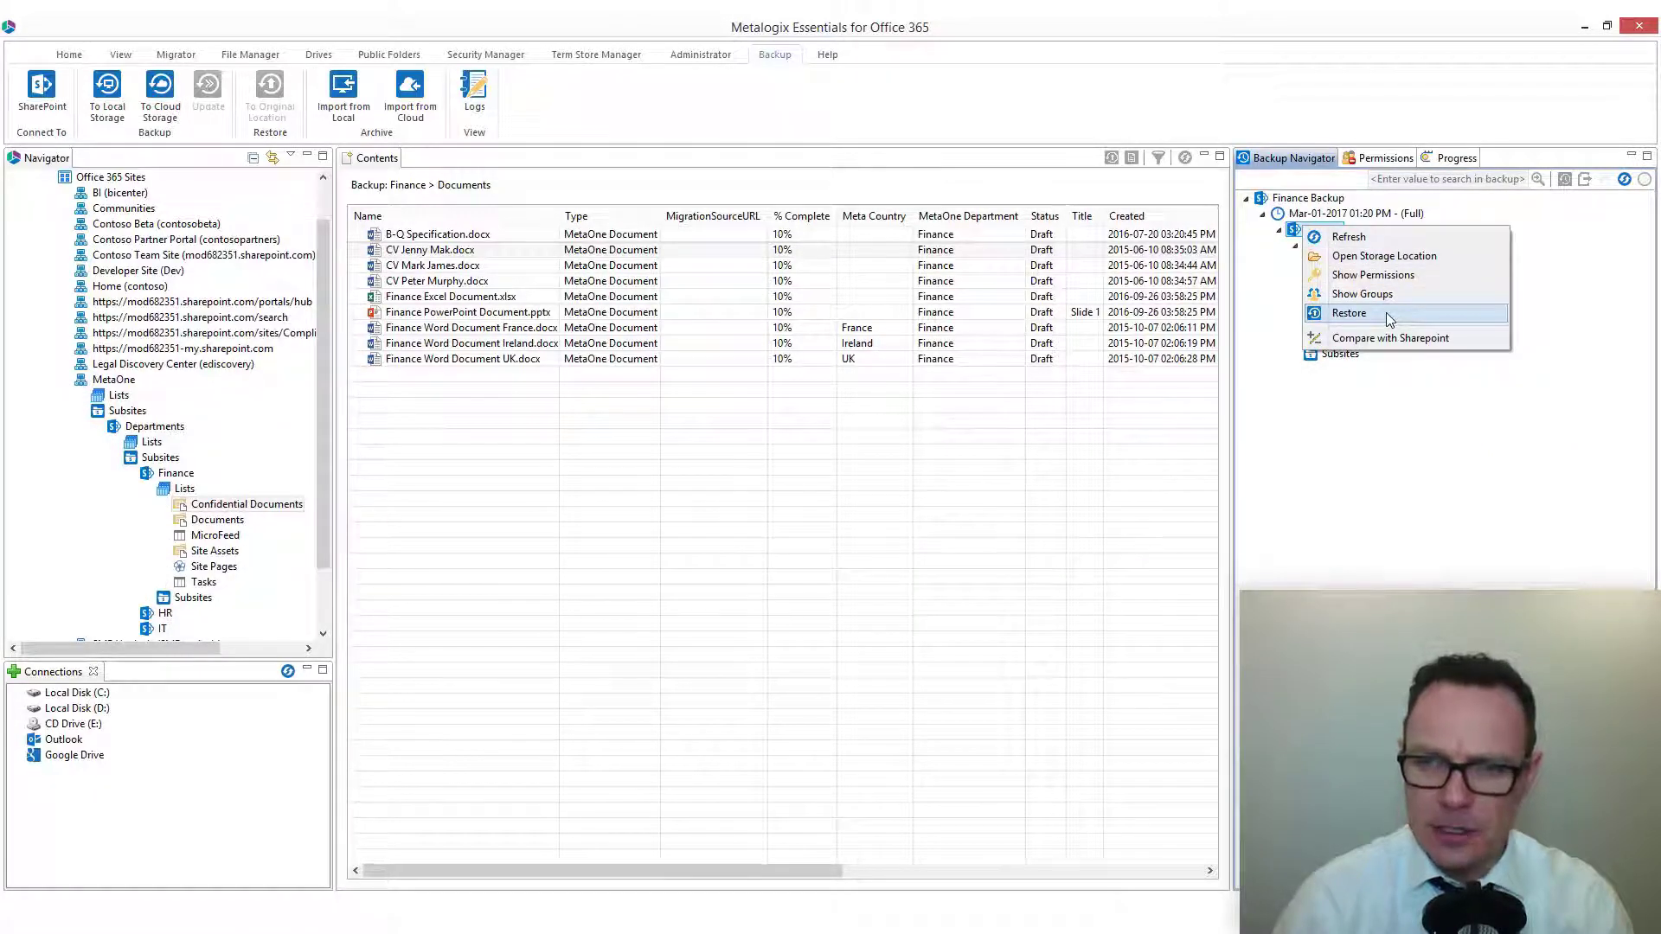
left_click(847, 437)
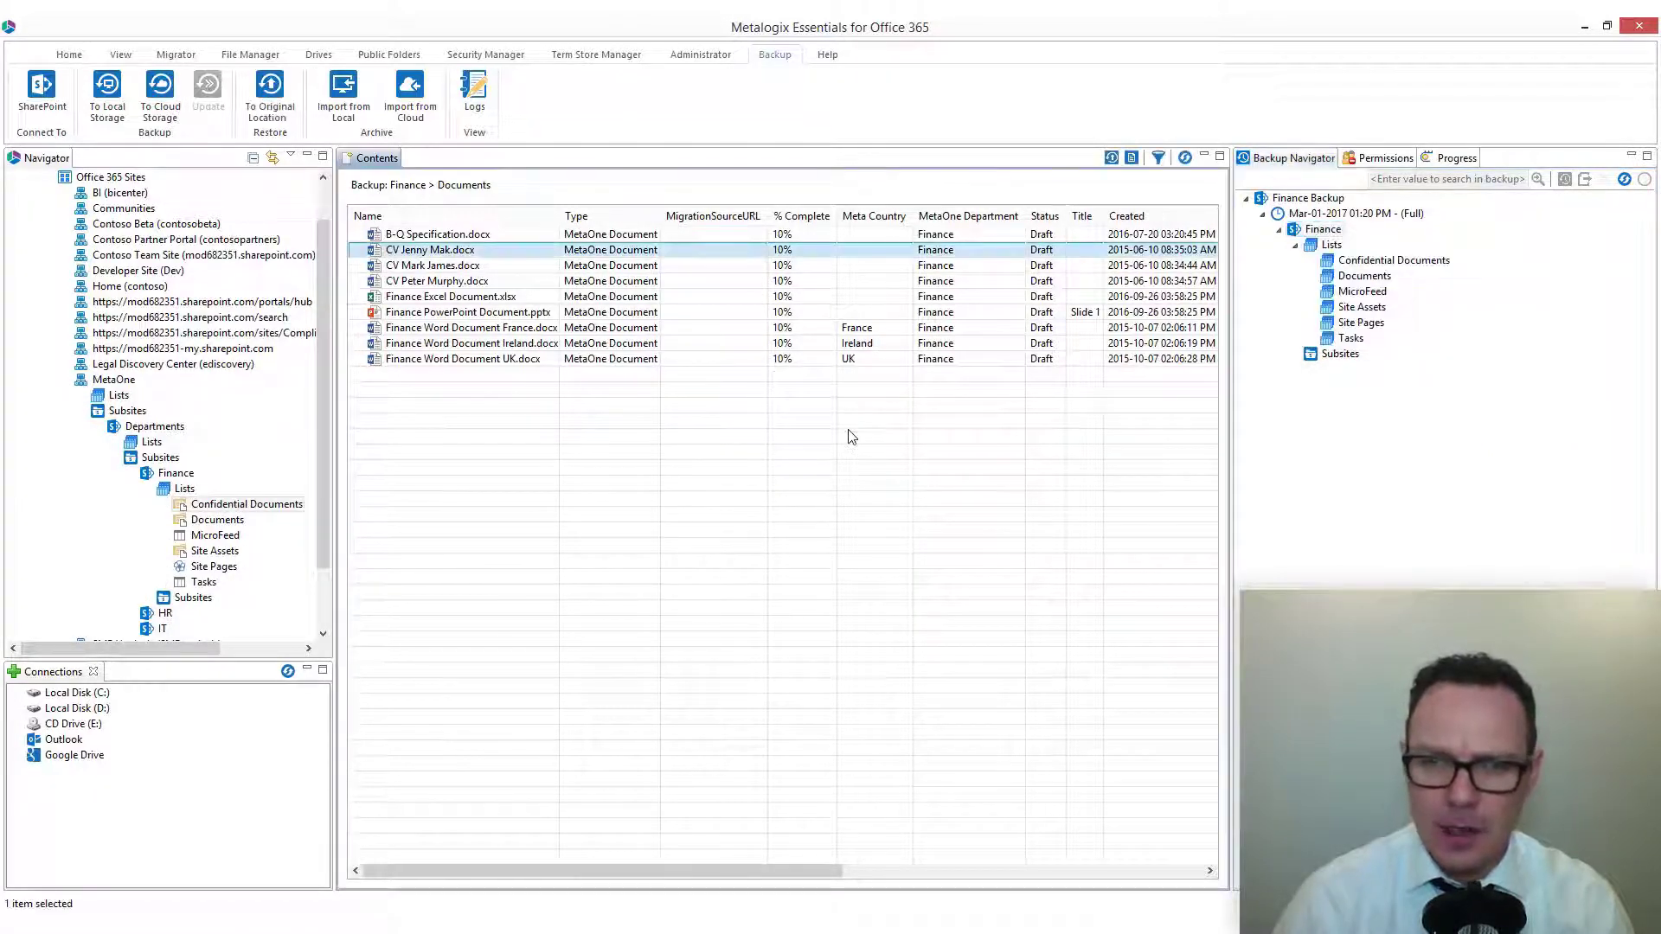
left_click(652, 484)
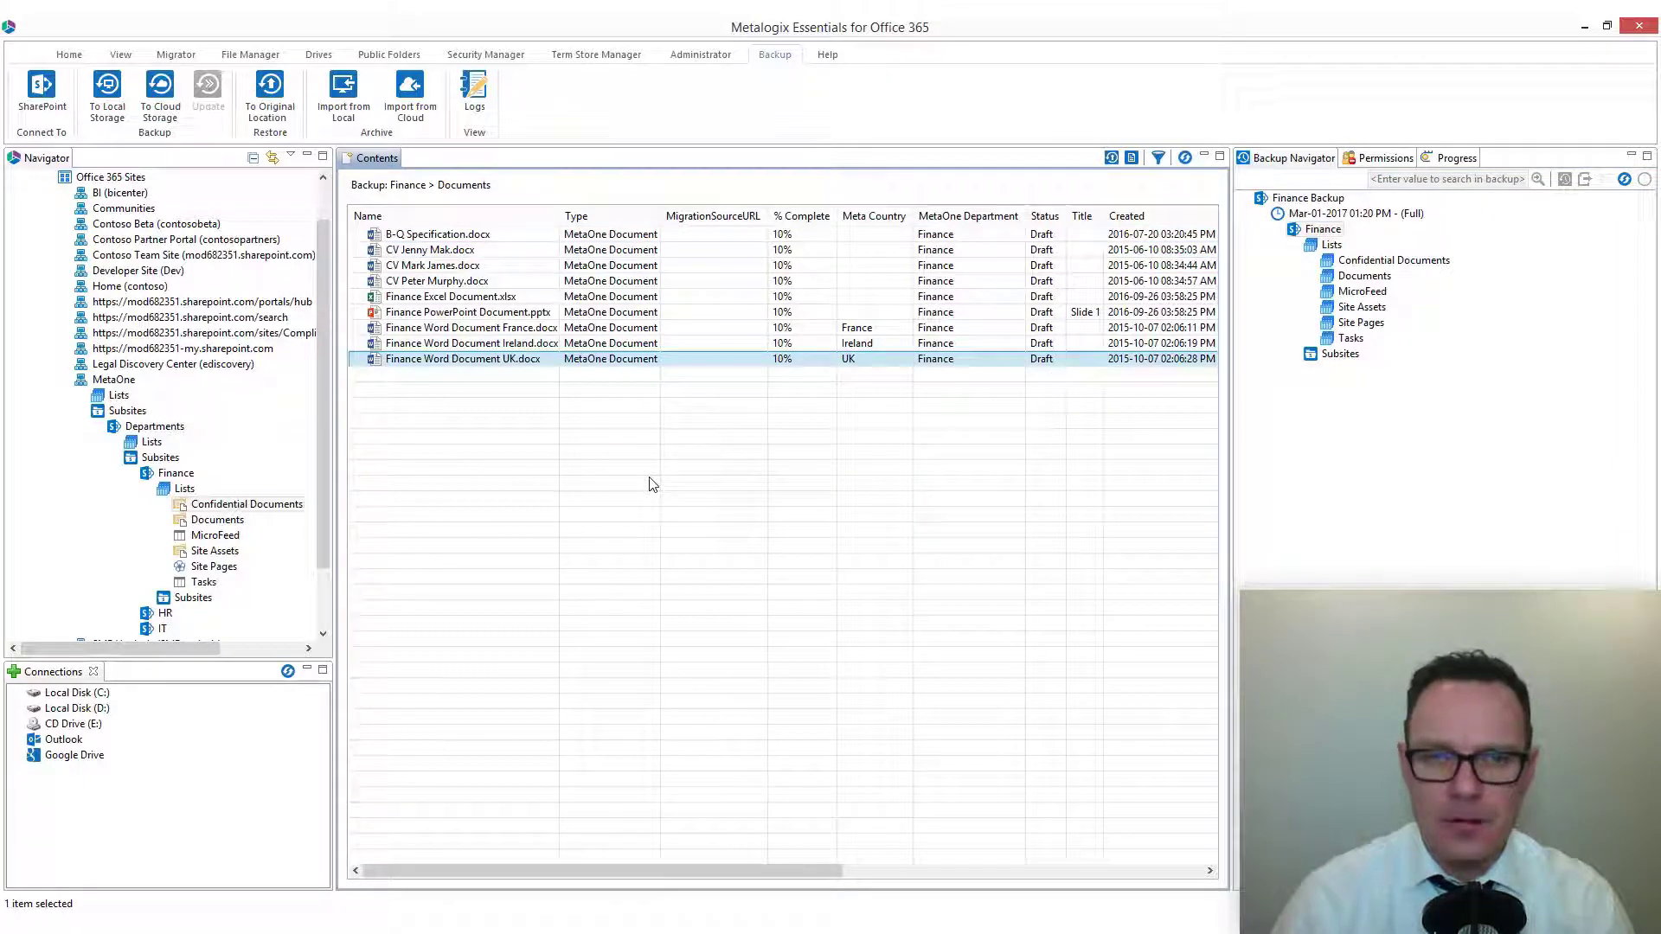